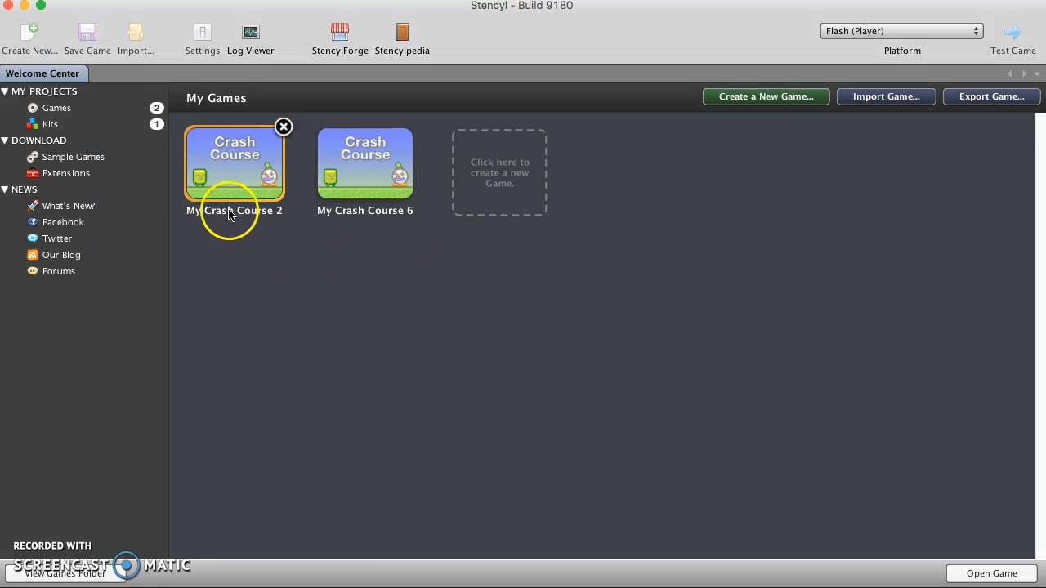
- Search the StencylForge kits for "crash course" and view the details of the Crash Course Kit published Oct 23, 2015
click(500, 184)
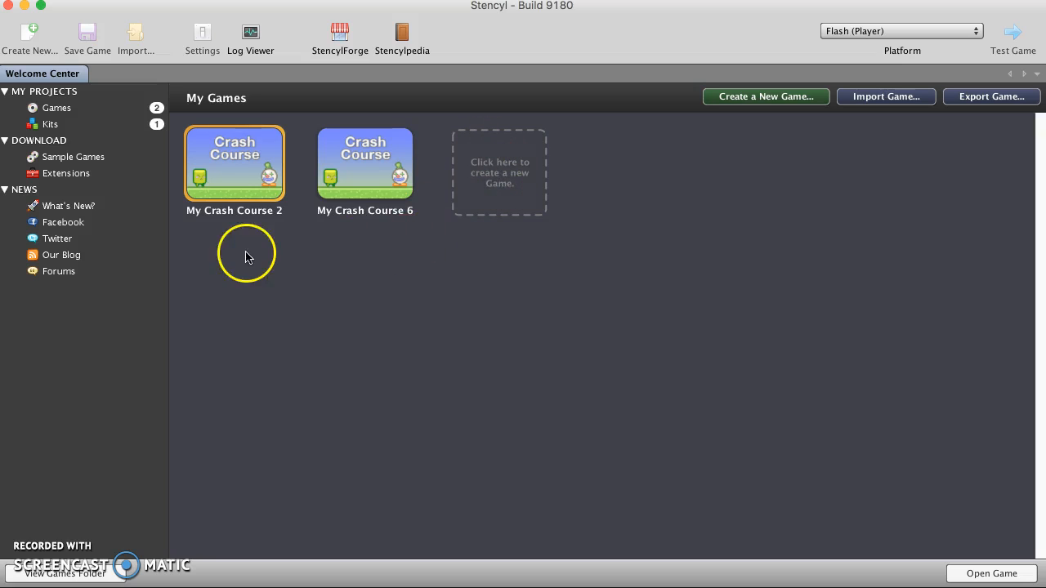
click(67, 127)
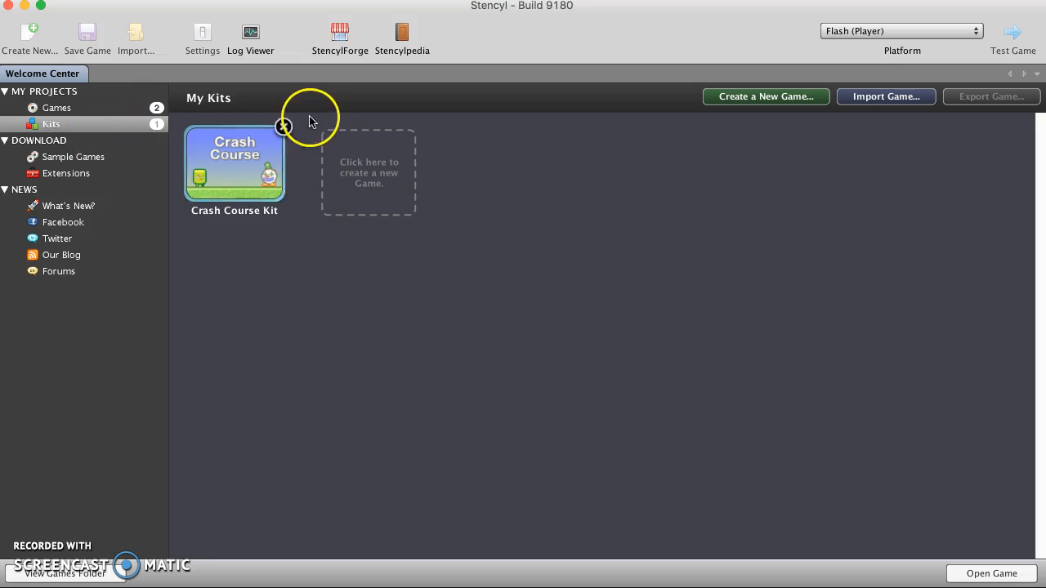
click(340, 37)
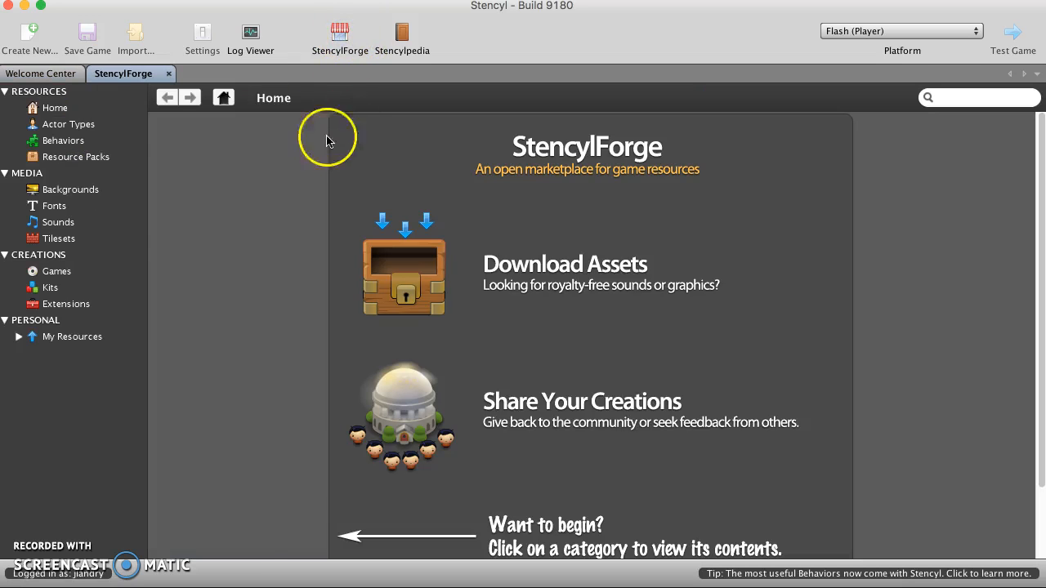
click(47, 289)
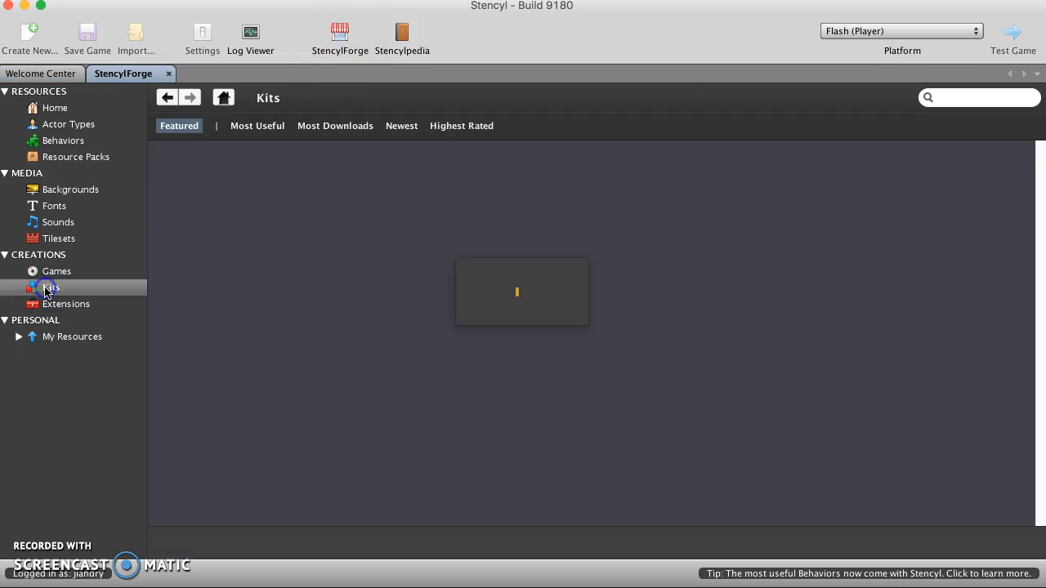
click(945, 101)
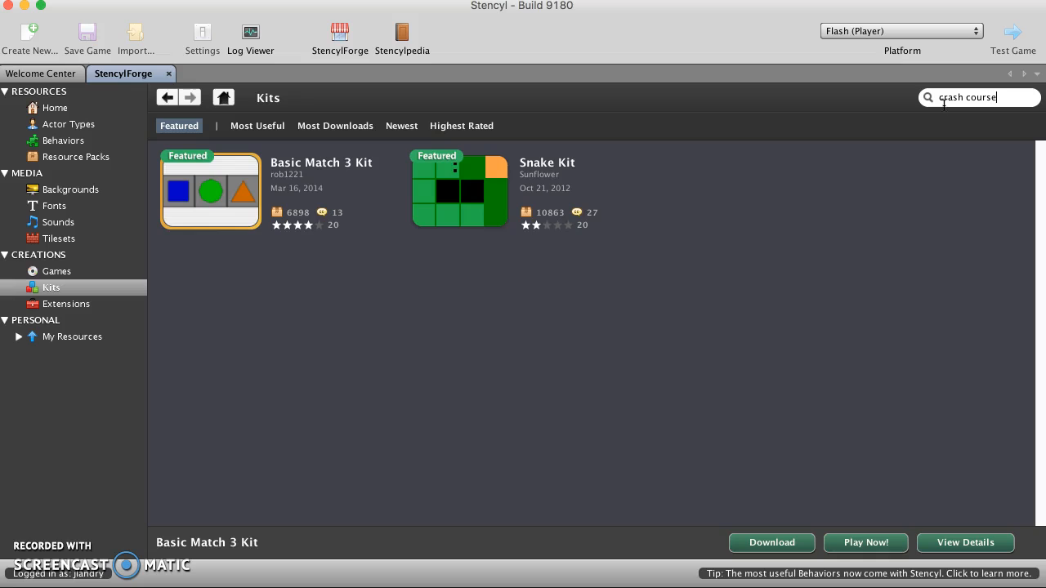
key(Return)
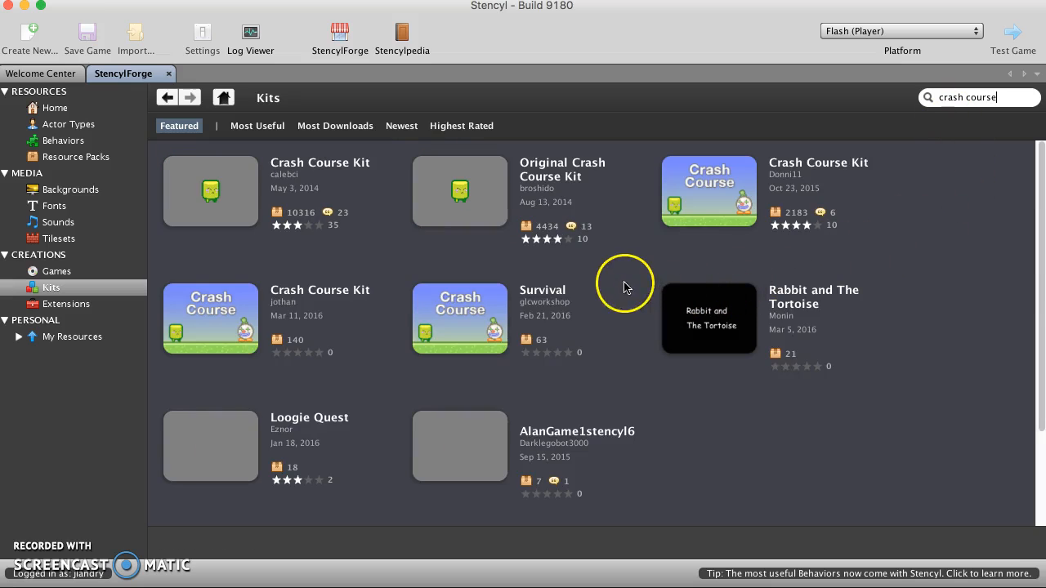
click(715, 178)
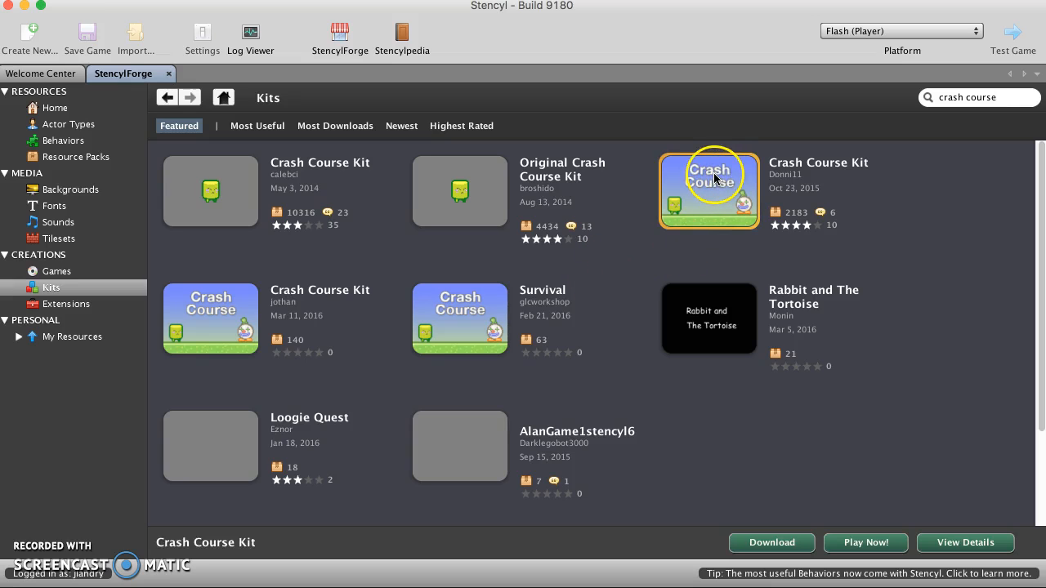
double_click(714, 178)
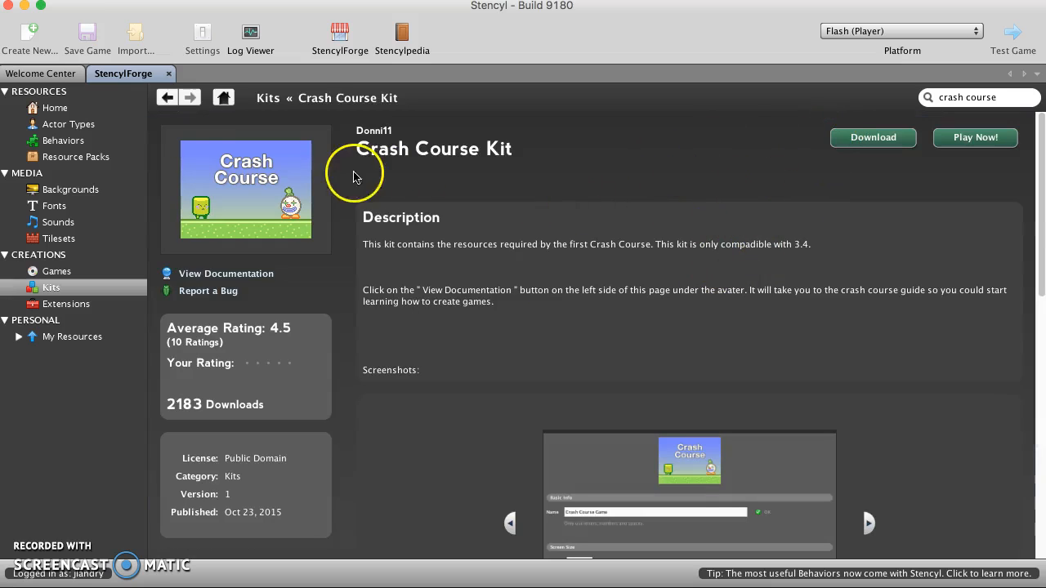
- Create a new game named Demo based on the Crash Course Kit, with a 640 x 480 px screen size
click(42, 73)
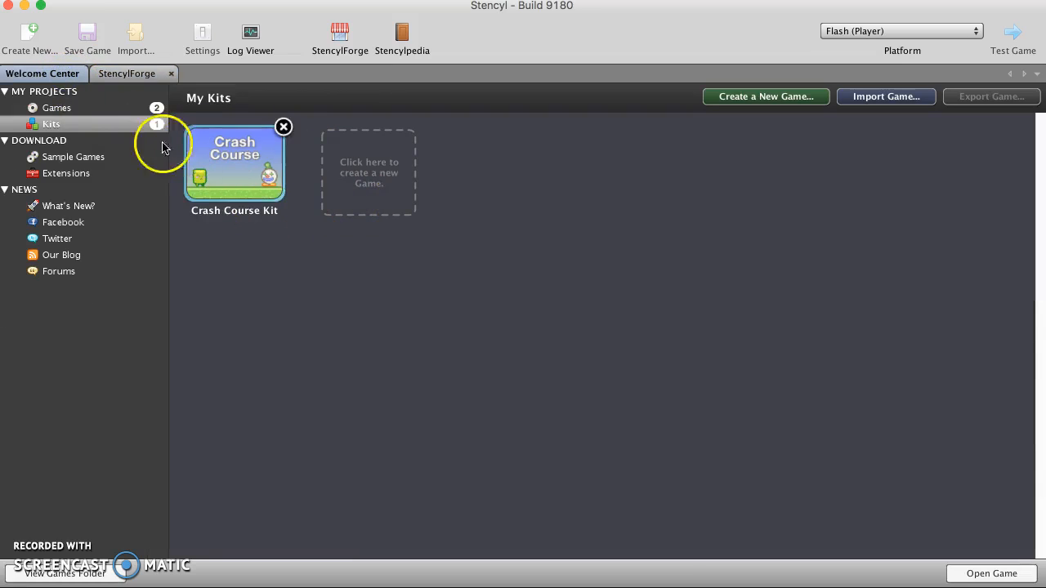
click(110, 108)
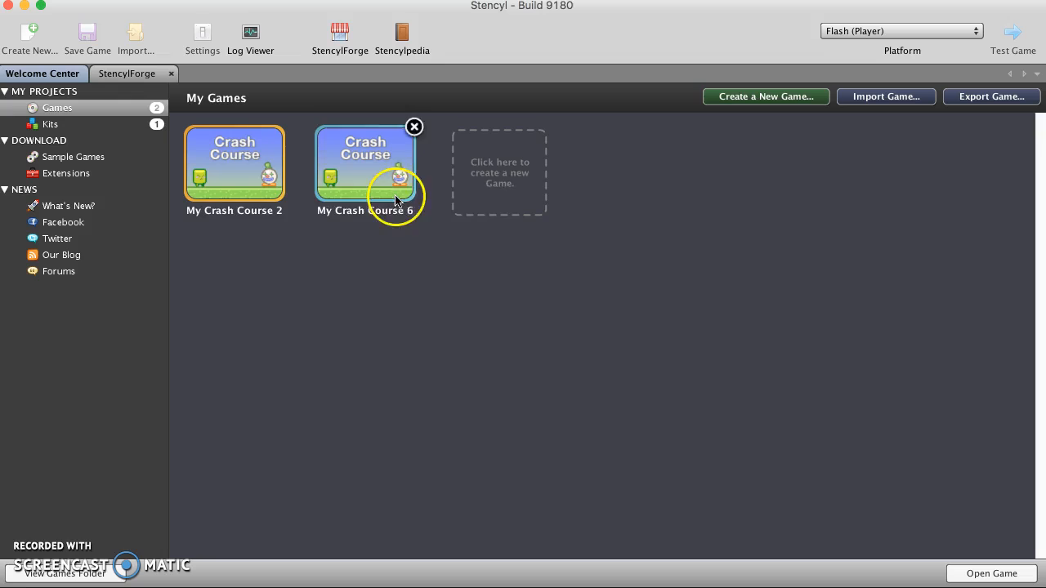
click(495, 196)
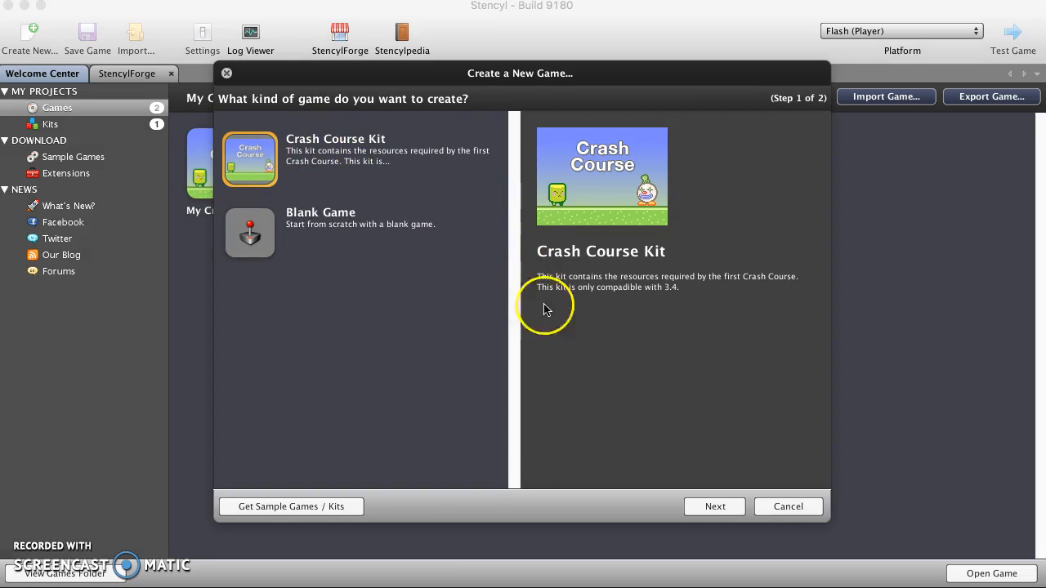
click(713, 507)
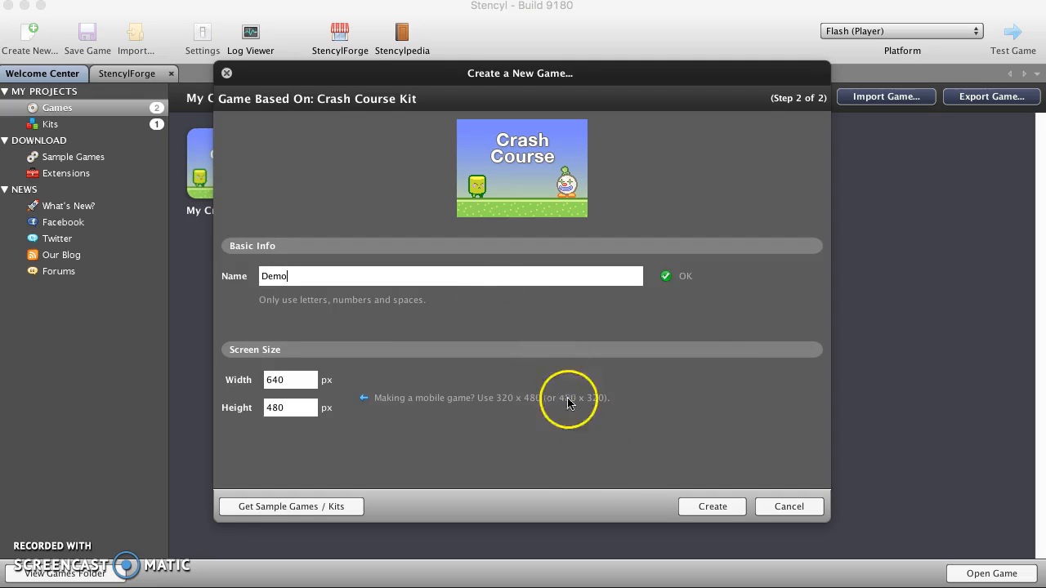
click(703, 511)
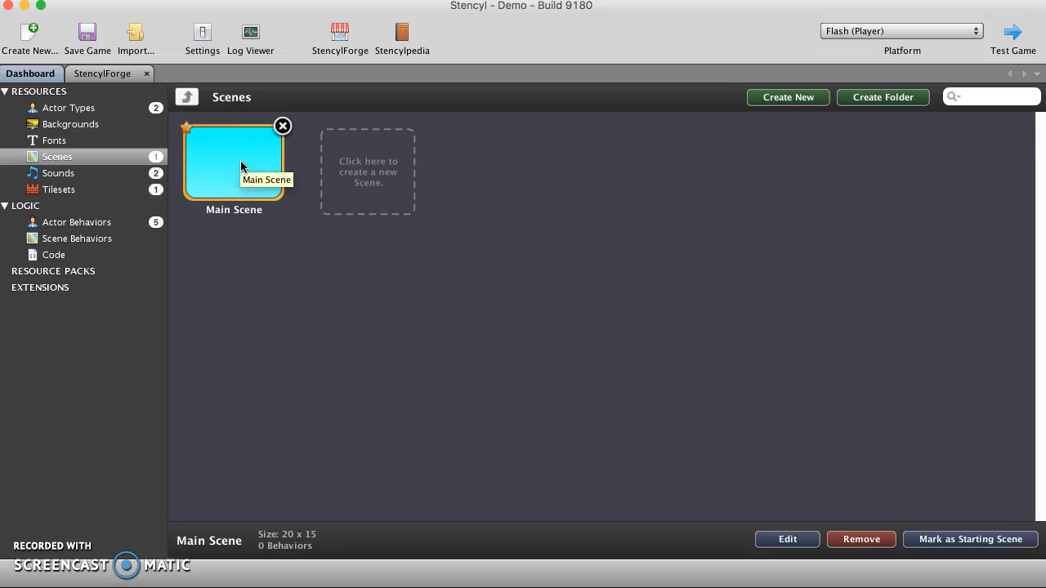
- Remove the existing Main Scene from the game and confirm its removal
mouse_move(283, 125)
click(282, 126)
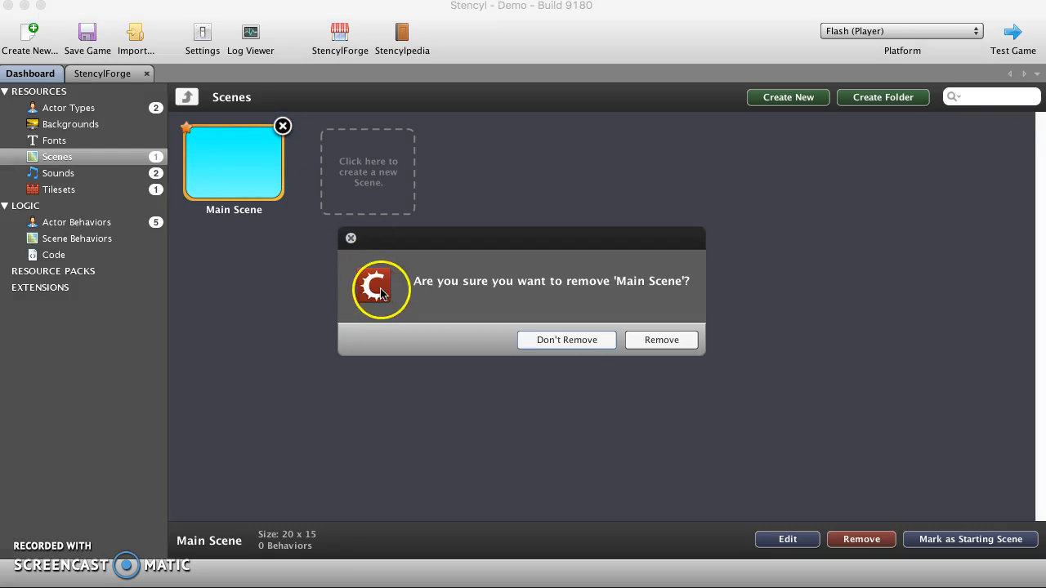
click(646, 342)
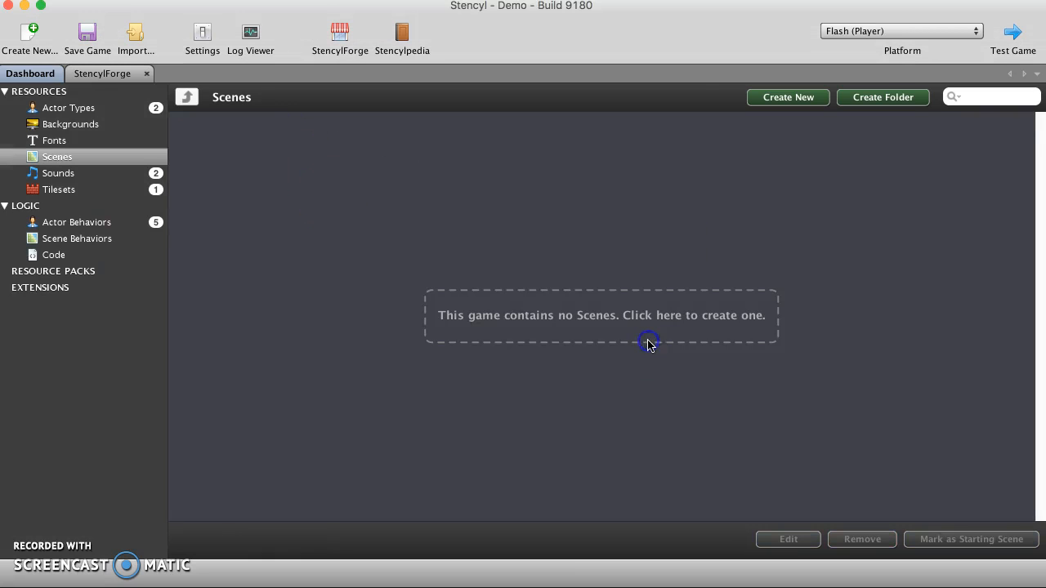
- Start a new scene named Level 1 and set its background color type to Vertical Gradient
click(544, 329)
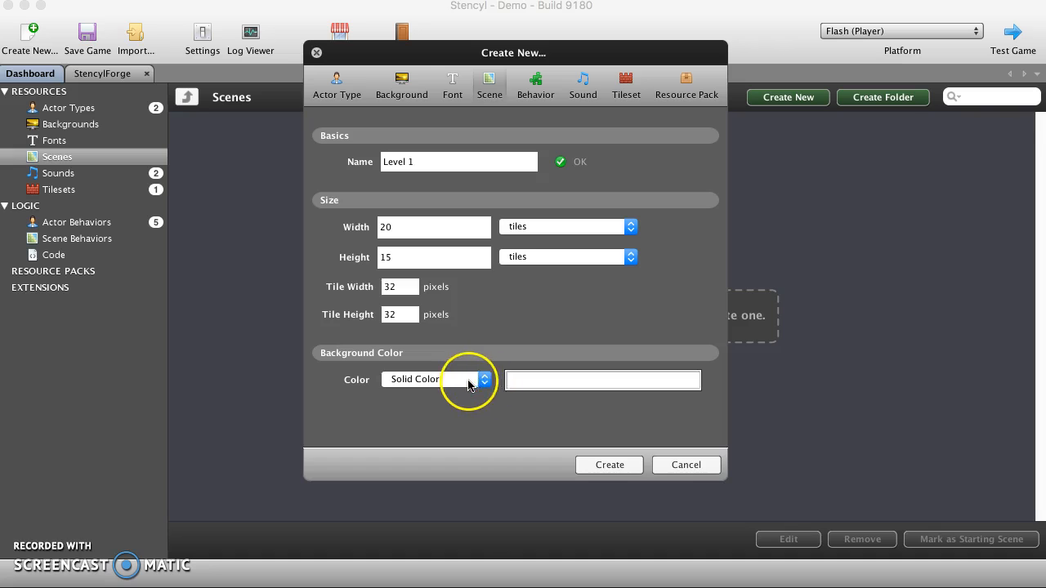
click(469, 382)
click(470, 379)
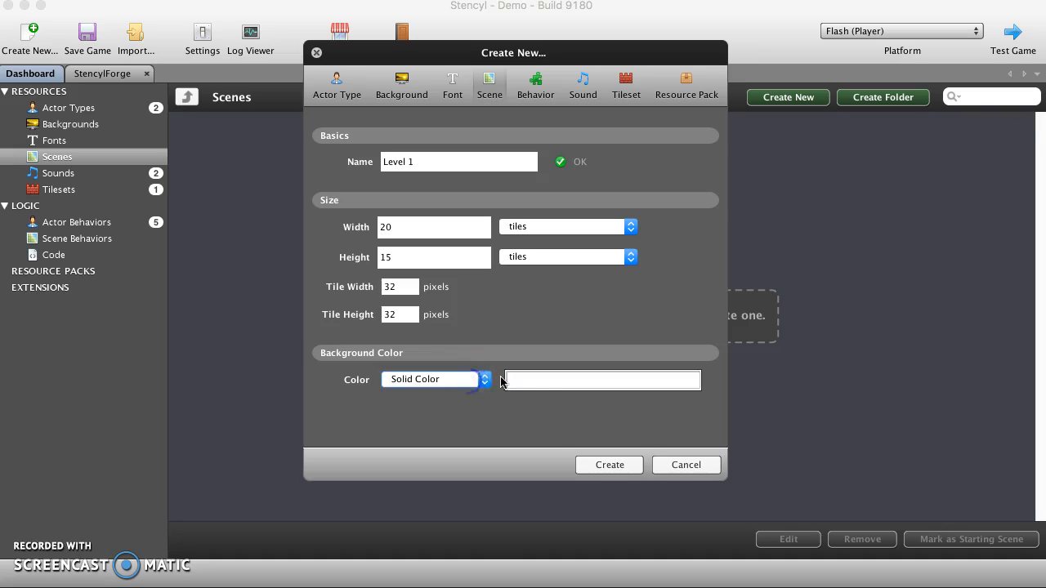
click(525, 379)
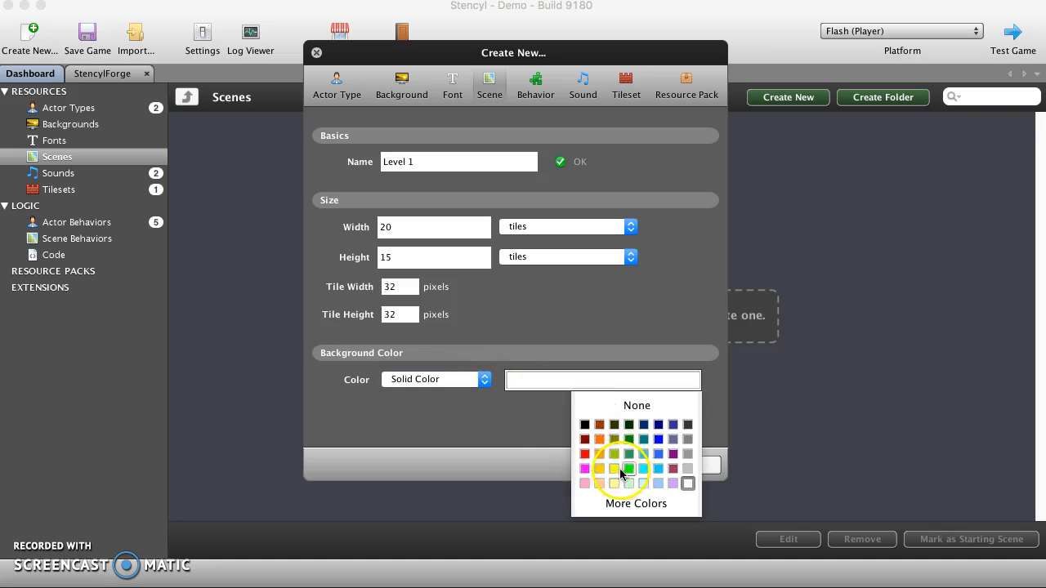
click(425, 381)
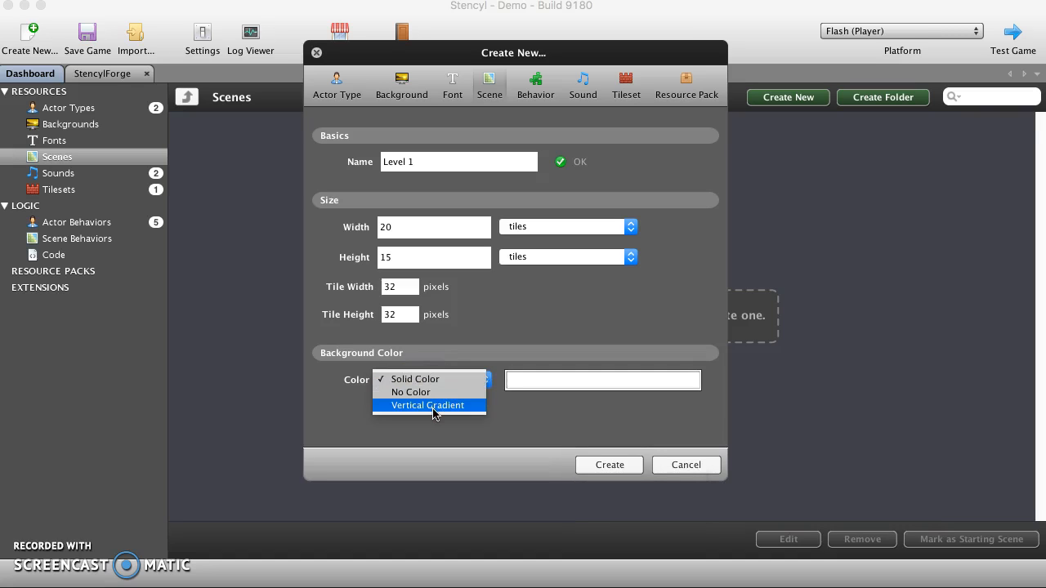
click(433, 406)
- Set the background gradient's first color to yellow and its second to plum, and create the scene
click(530, 381)
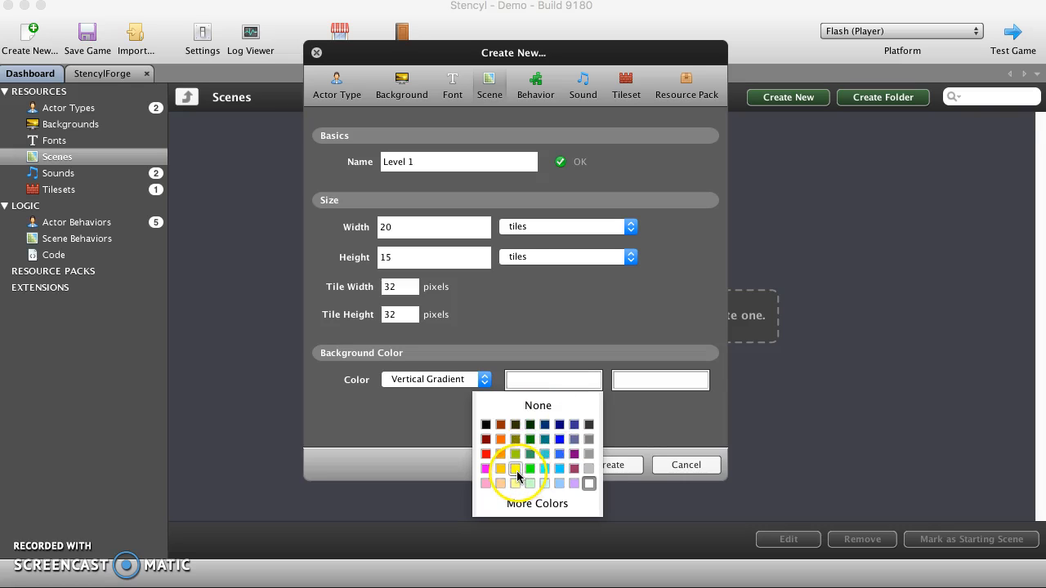
click(516, 470)
click(636, 384)
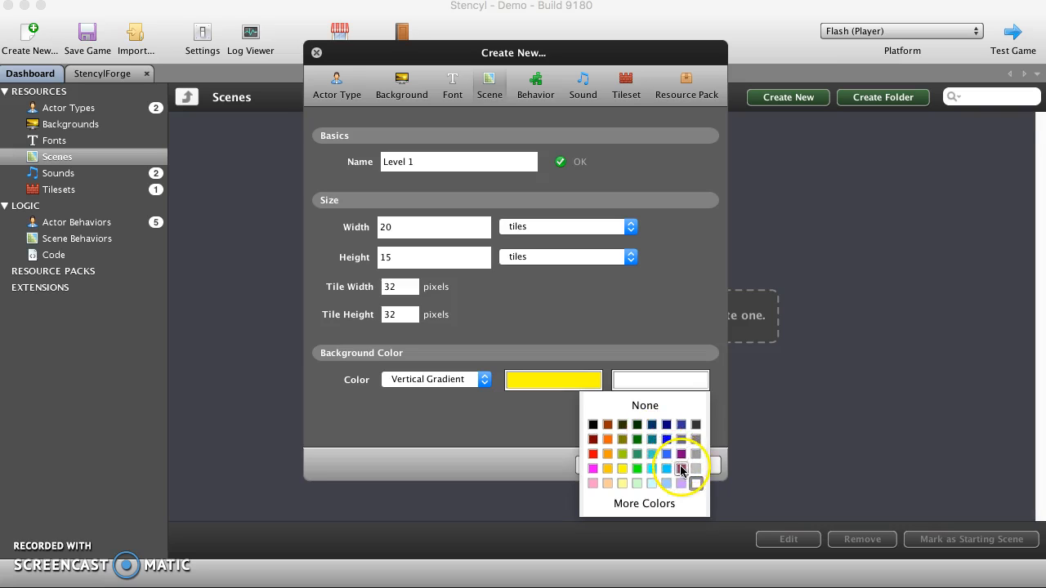
click(685, 477)
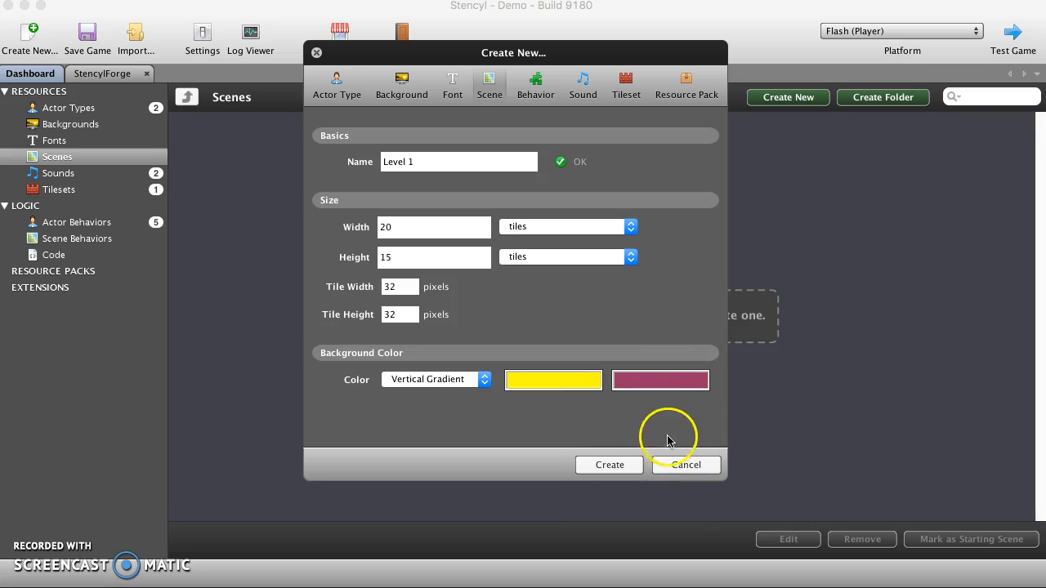
click(609, 465)
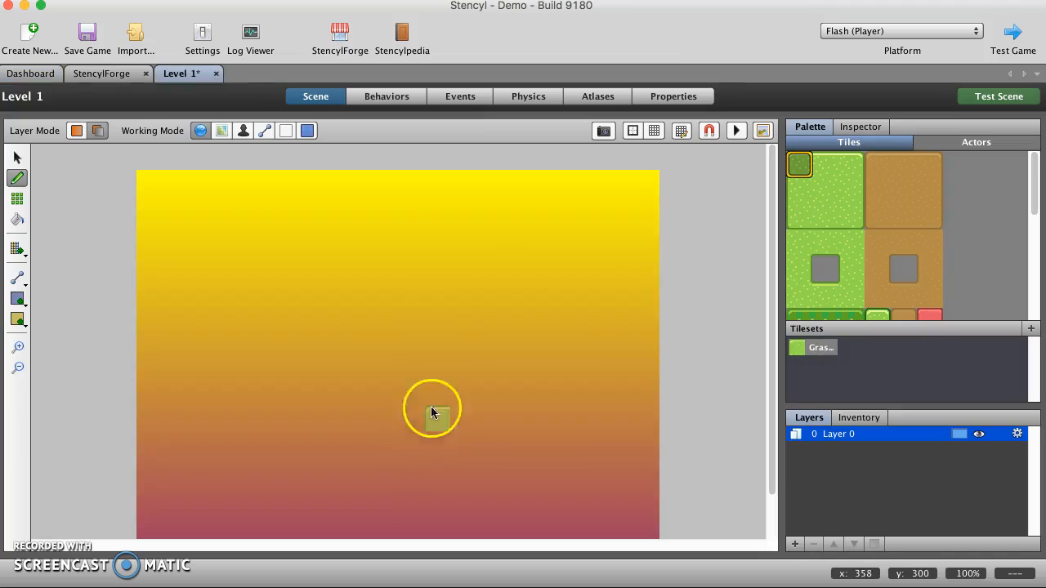
- Reverse the Level 1 background gradient to run from plum at the top to yellow at the bottom, and save the game
click(434, 425)
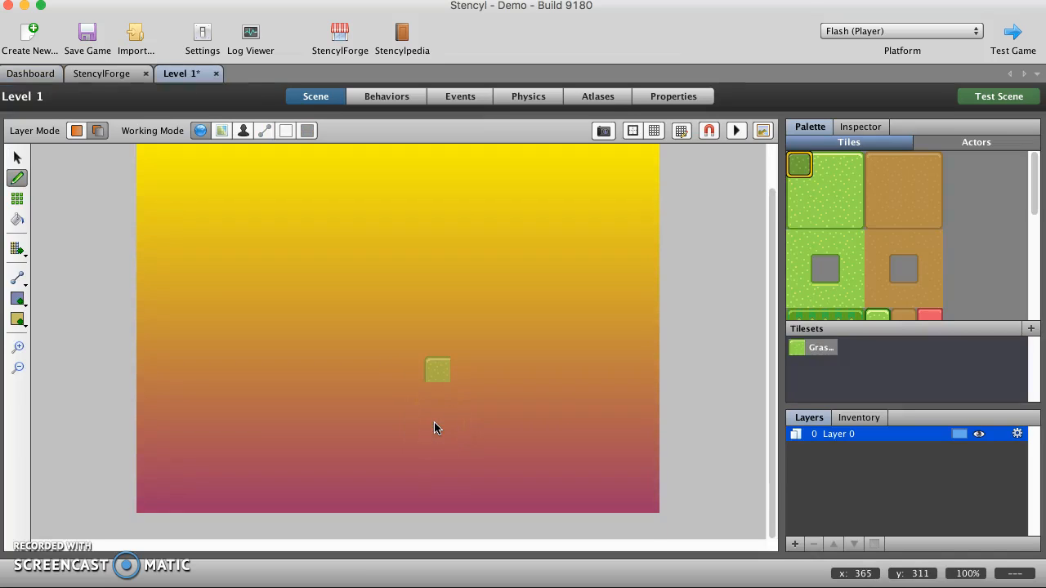
scroll(434, 427, down, 2)
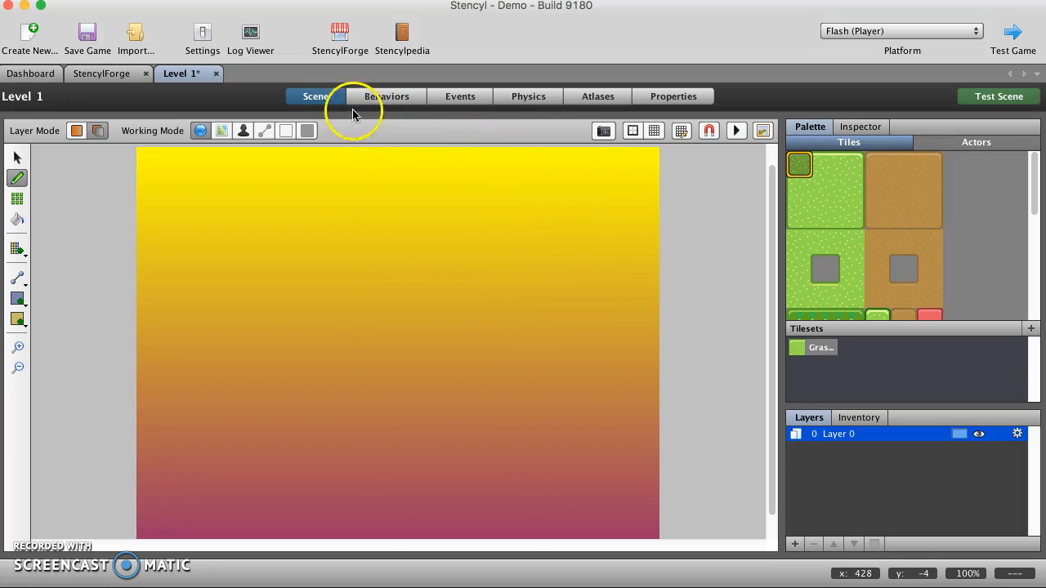
click(673, 98)
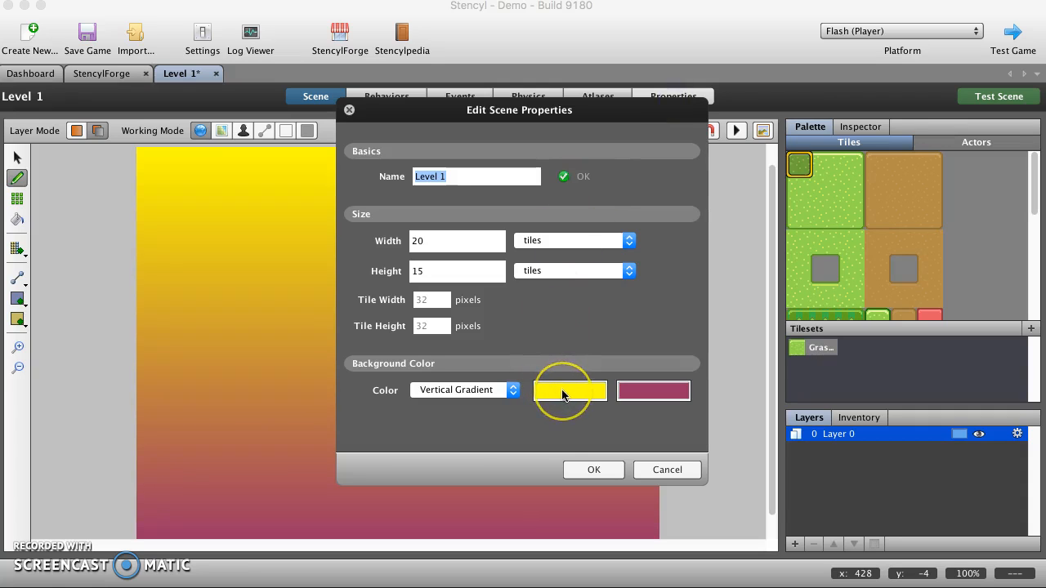
click(562, 394)
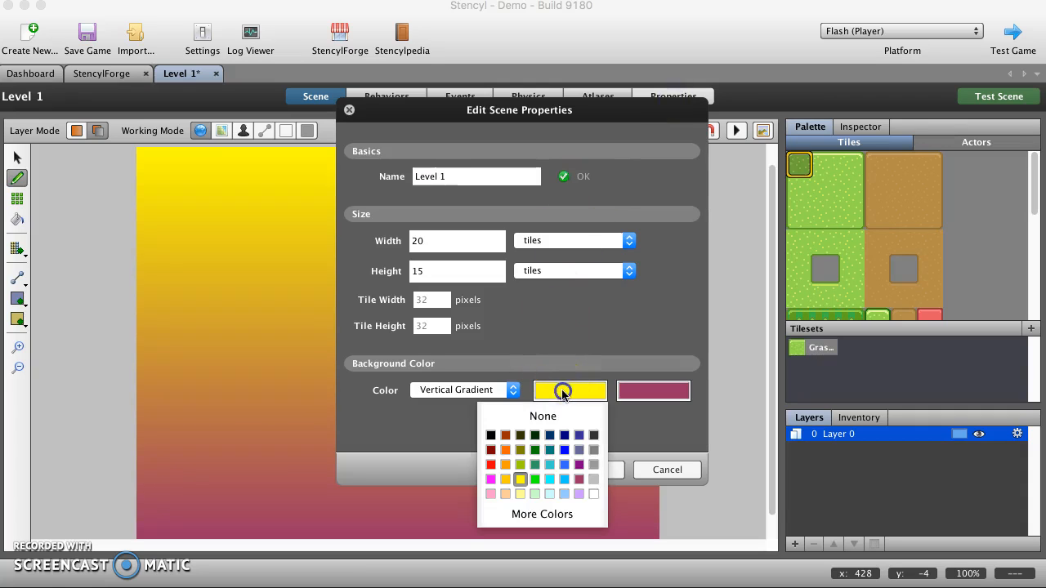
click(578, 480)
click(626, 391)
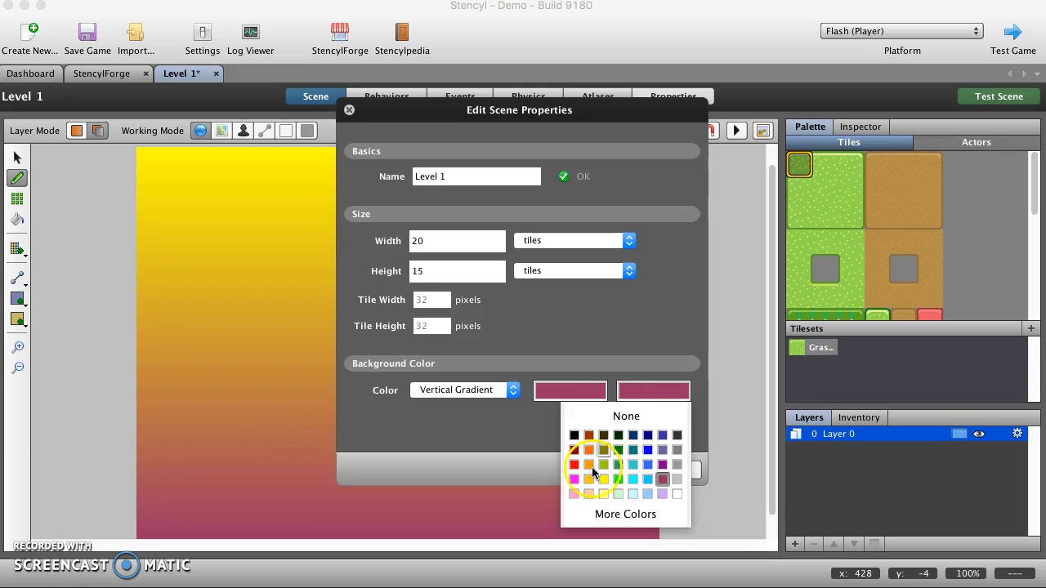
click(604, 479)
click(605, 474)
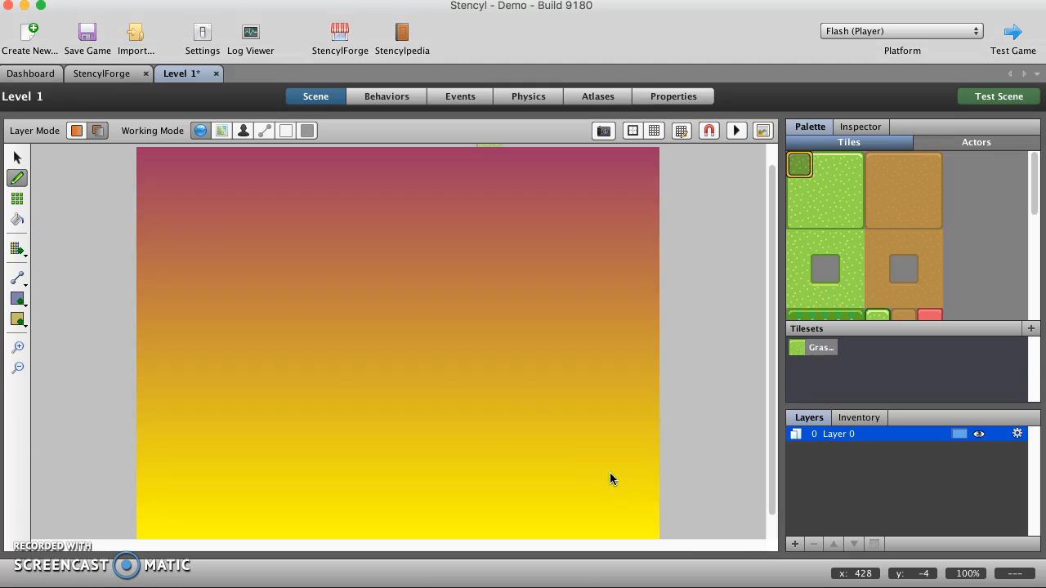
key(super+s)
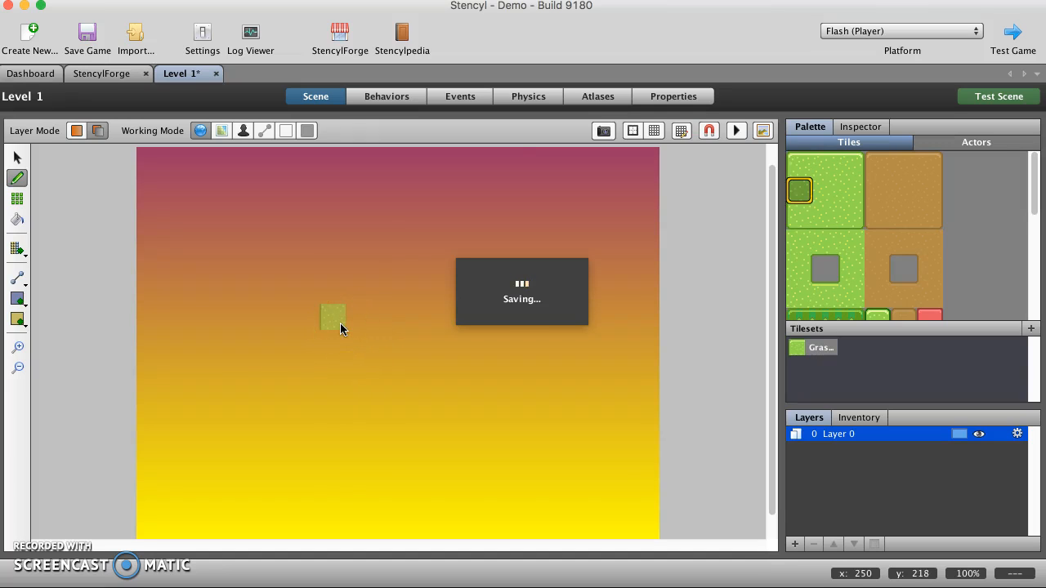
key(w)
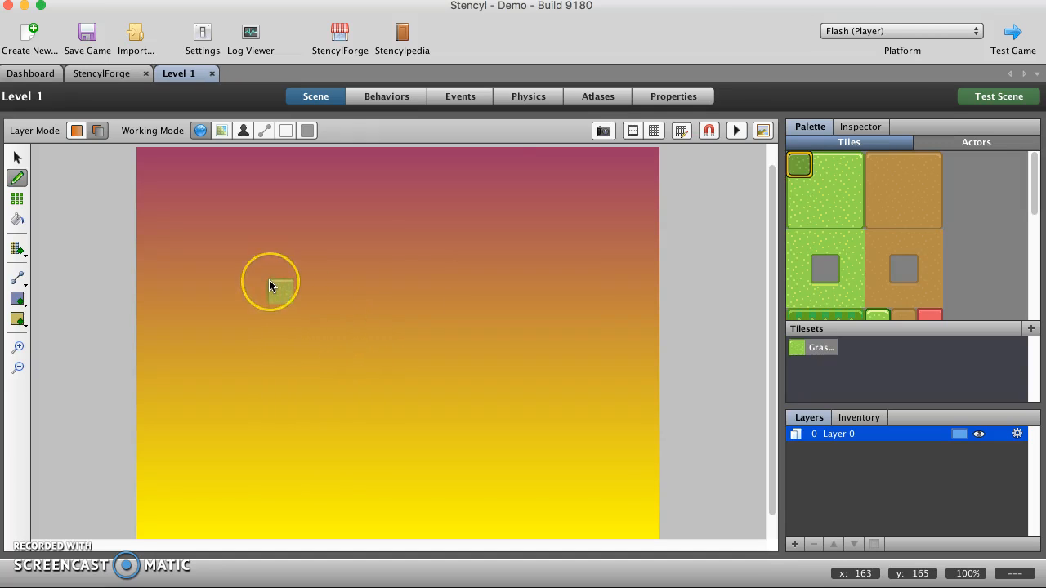
- Scatter seven single grass tiles across the middle of the scene with the Pencil tool, using the top-left corner grass tile
click(18, 159)
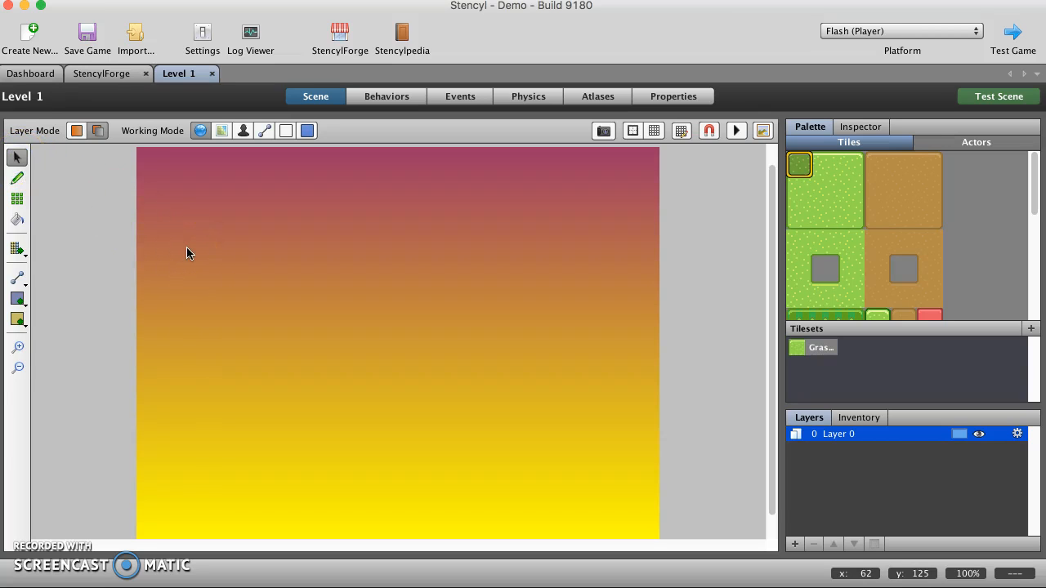
click(17, 178)
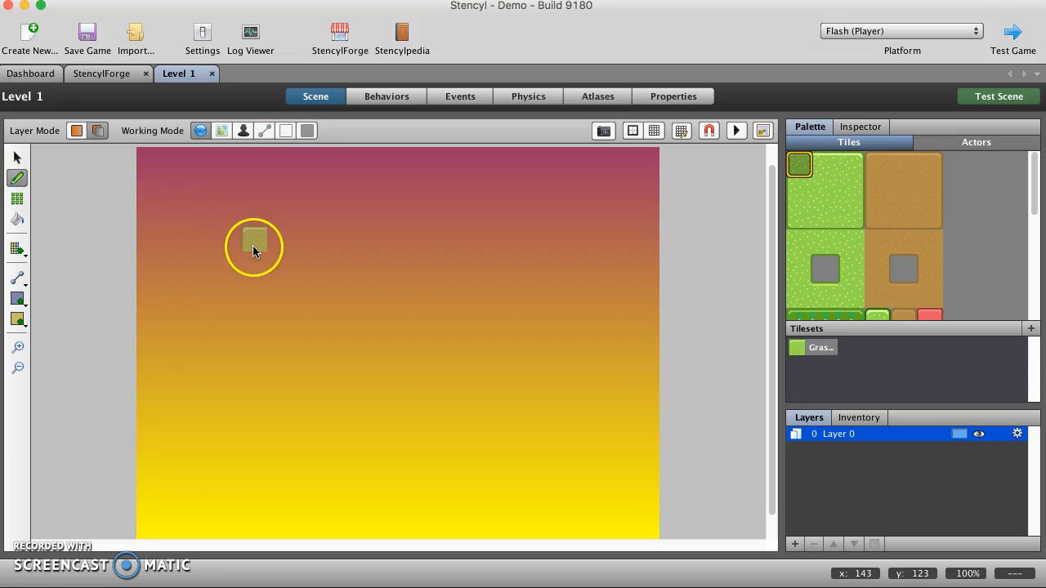
click(332, 290)
click(411, 343)
click(490, 369)
click(490, 264)
click(202, 421)
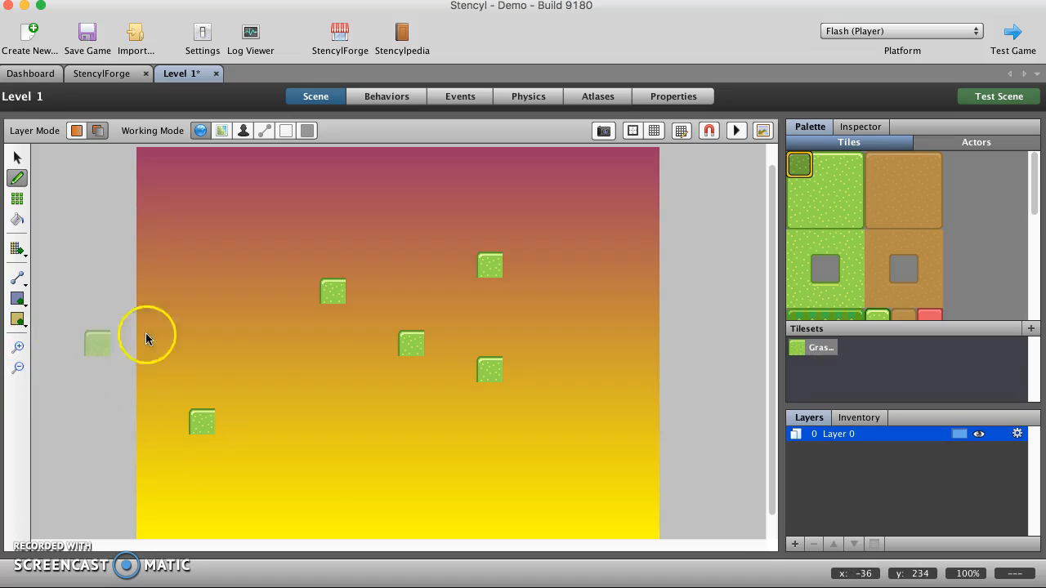
click(249, 318)
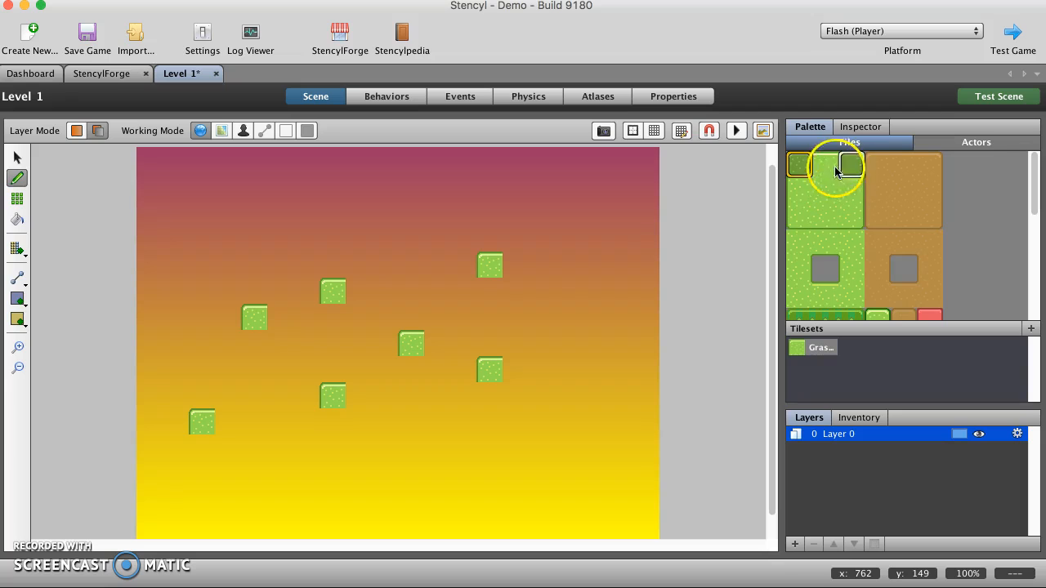
- Scatter five single brown dirt tiles across the right part of the scene with the Pencil tool
click(927, 145)
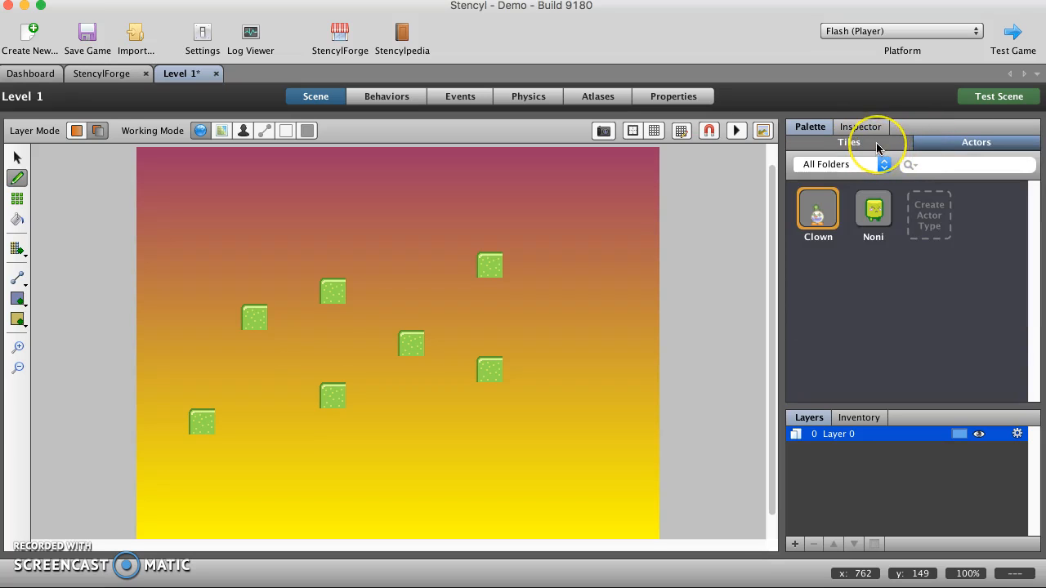
click(877, 144)
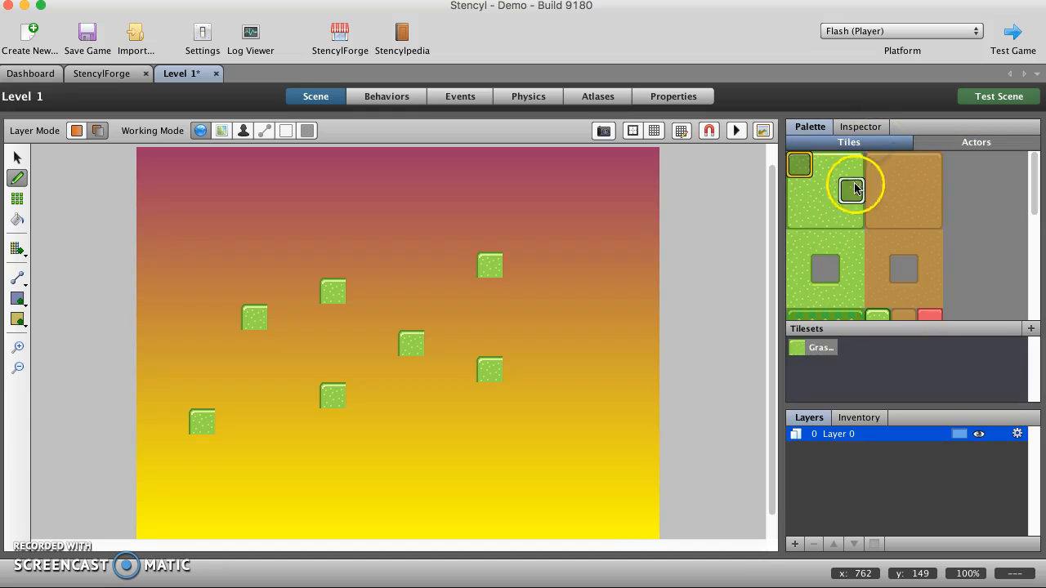
click(877, 242)
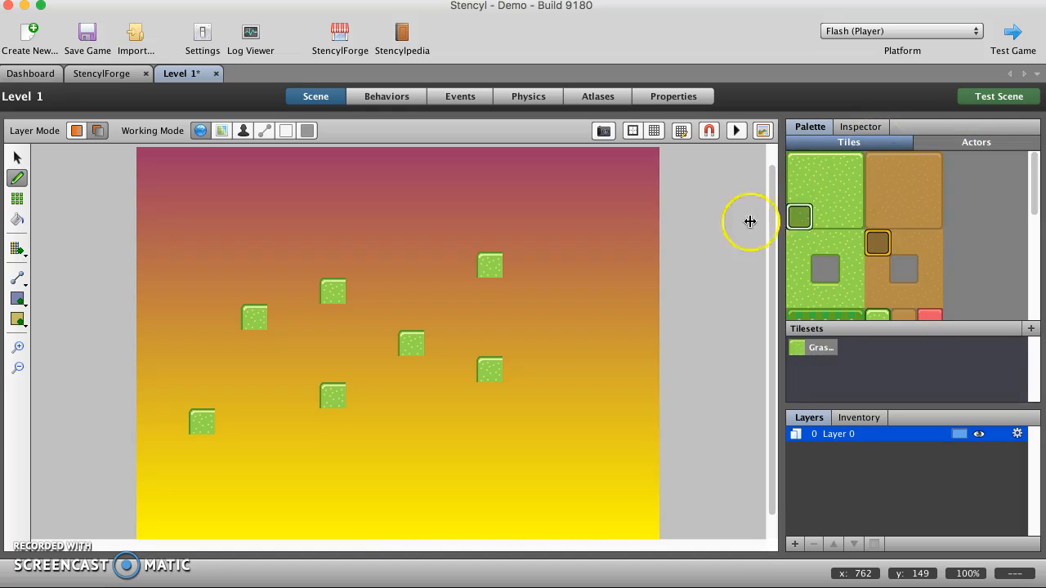
click(569, 328)
click(518, 264)
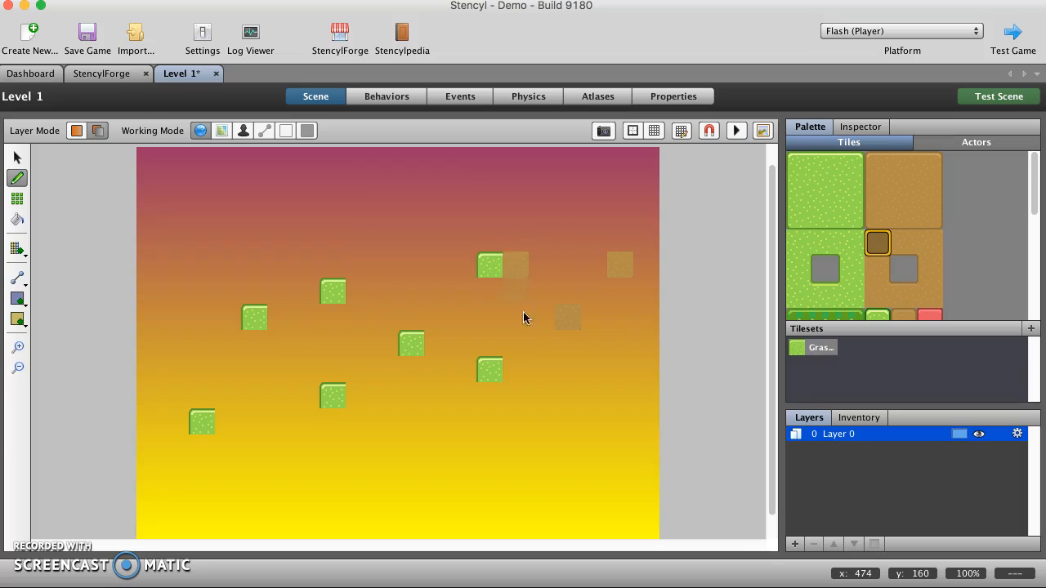
click(585, 388)
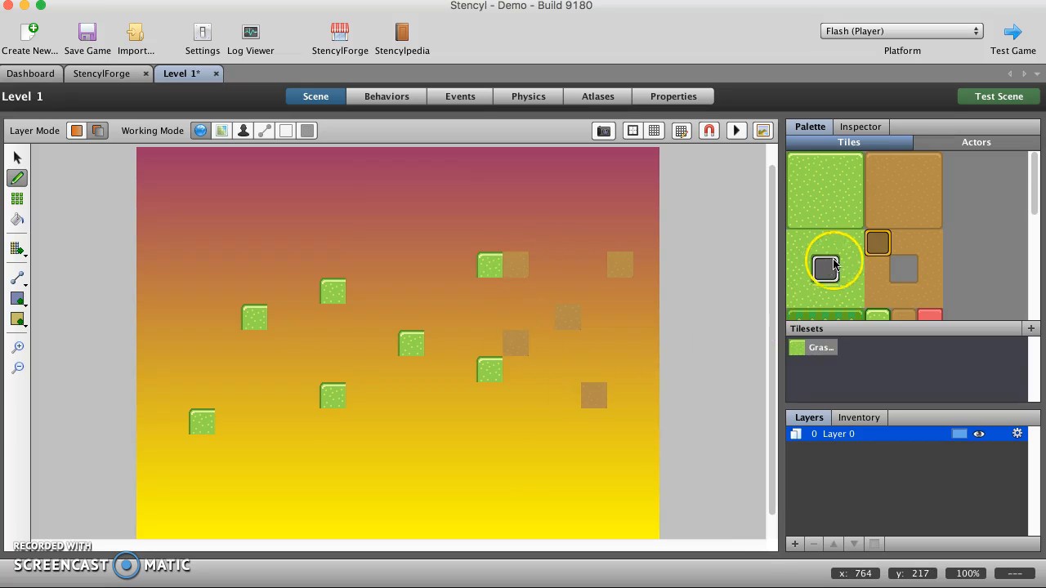
- Replace three of the scattered grass tiles in the middle of the scene with the red block tile
scroll(911, 262, down, 3)
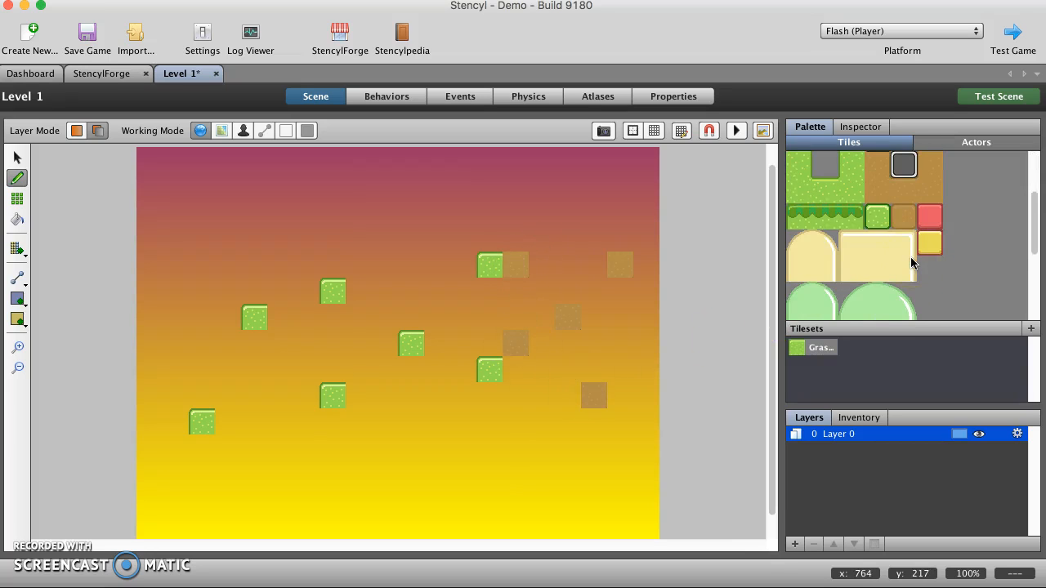
click(926, 219)
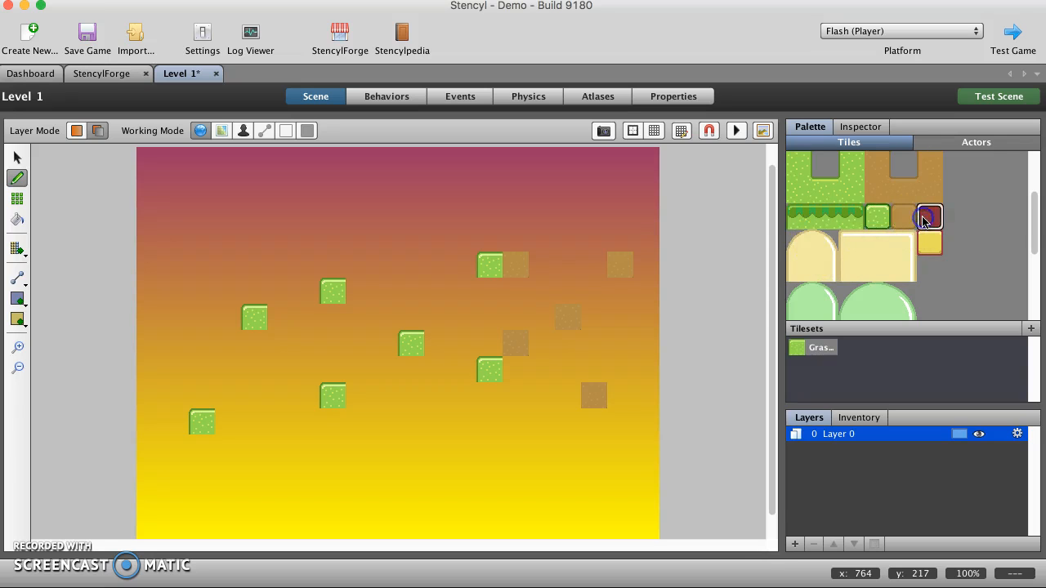
click(489, 369)
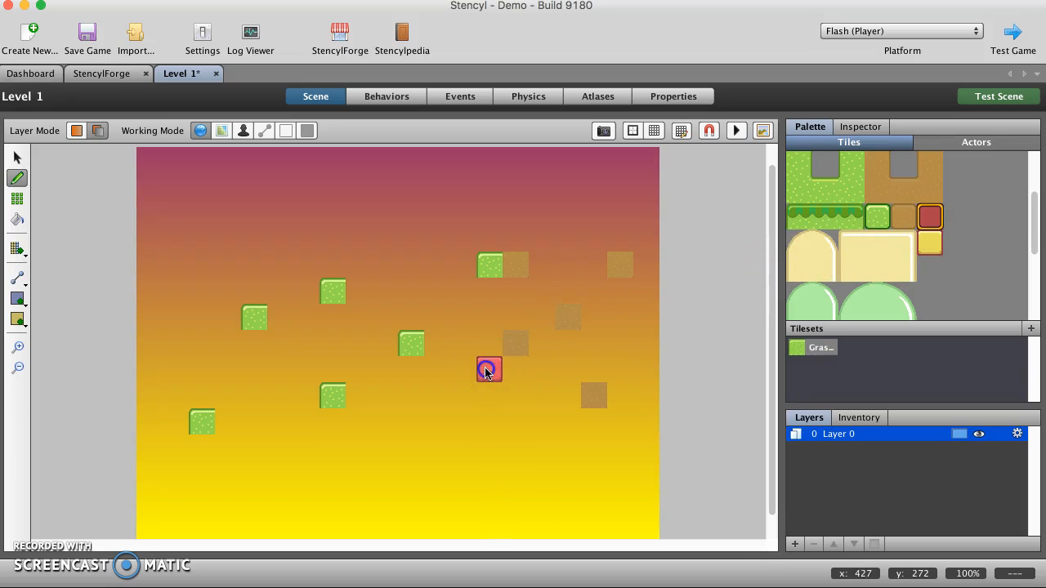
click(408, 345)
click(330, 296)
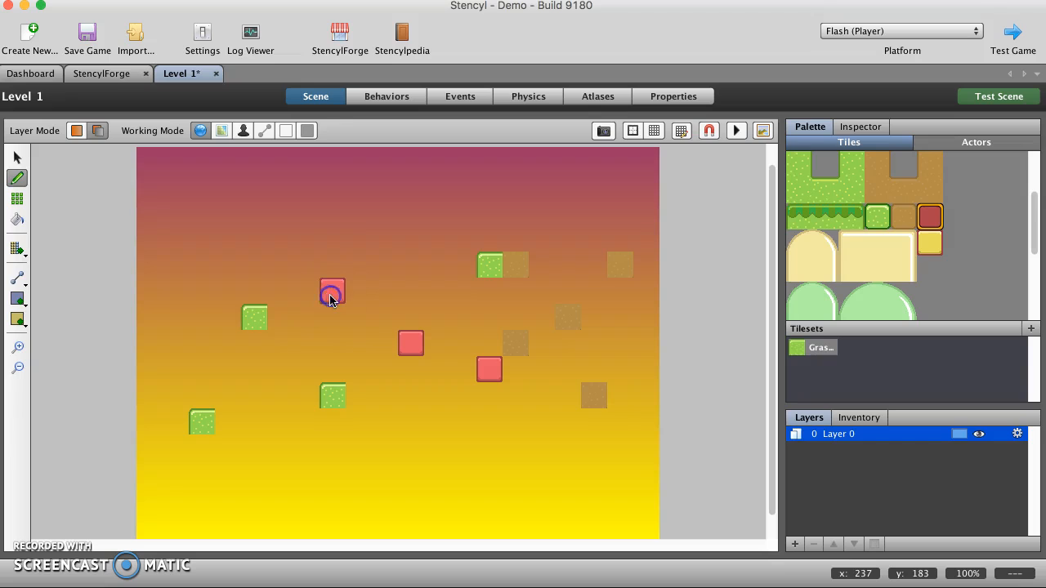
click(366, 284)
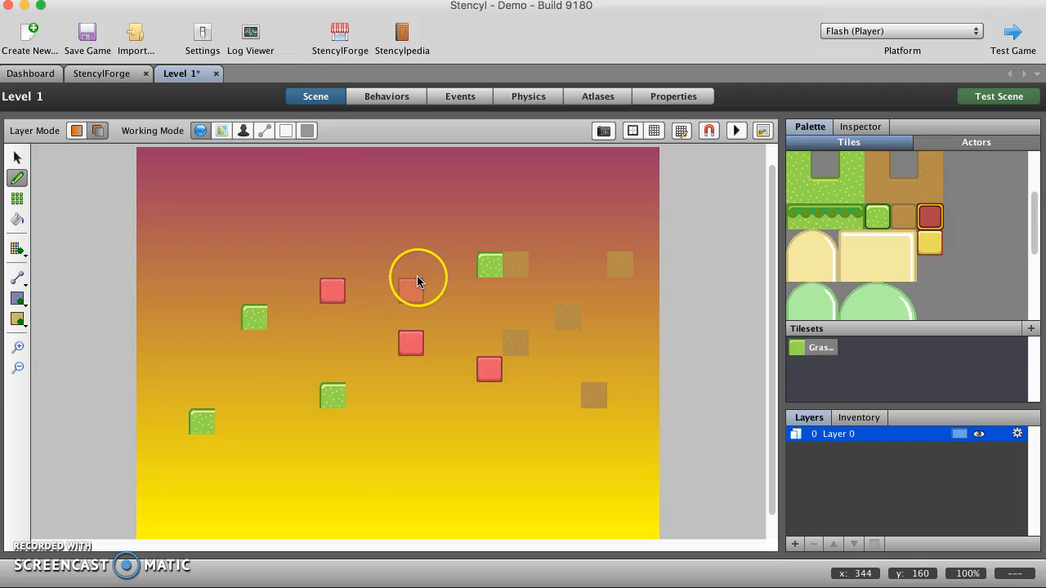
- Delete the single grass tile up and to the left of the lower grass tiles, using the Selection tool
key(s)
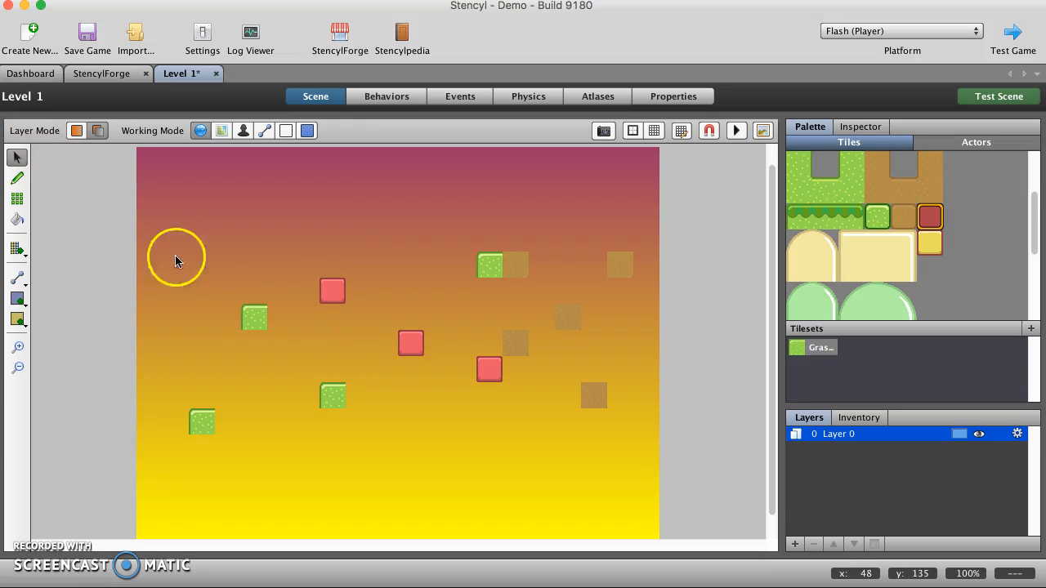
click(254, 322)
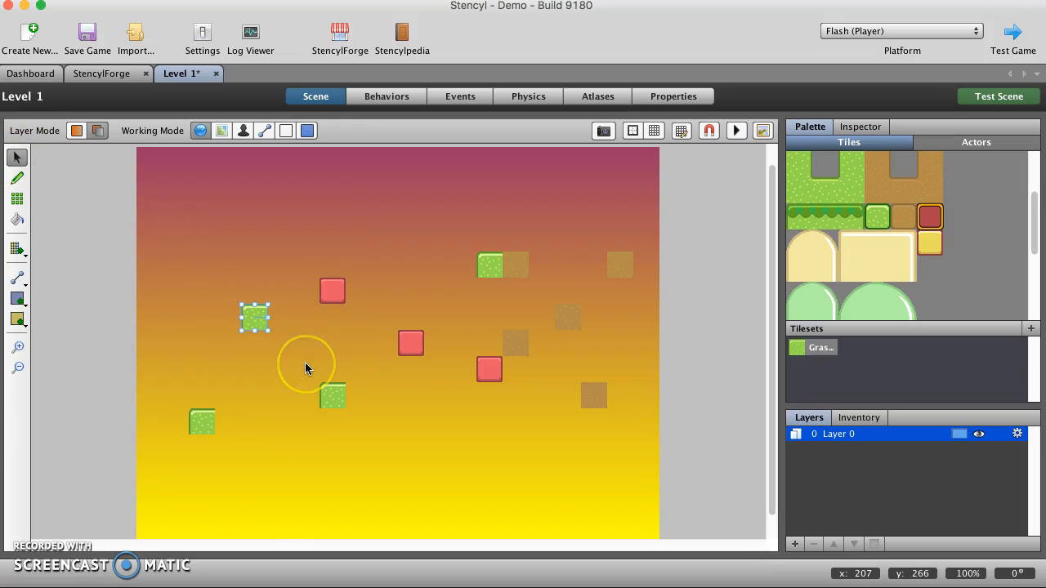
drag(248, 329, 210, 292)
key(Delete)
drag(310, 305, 326, 313)
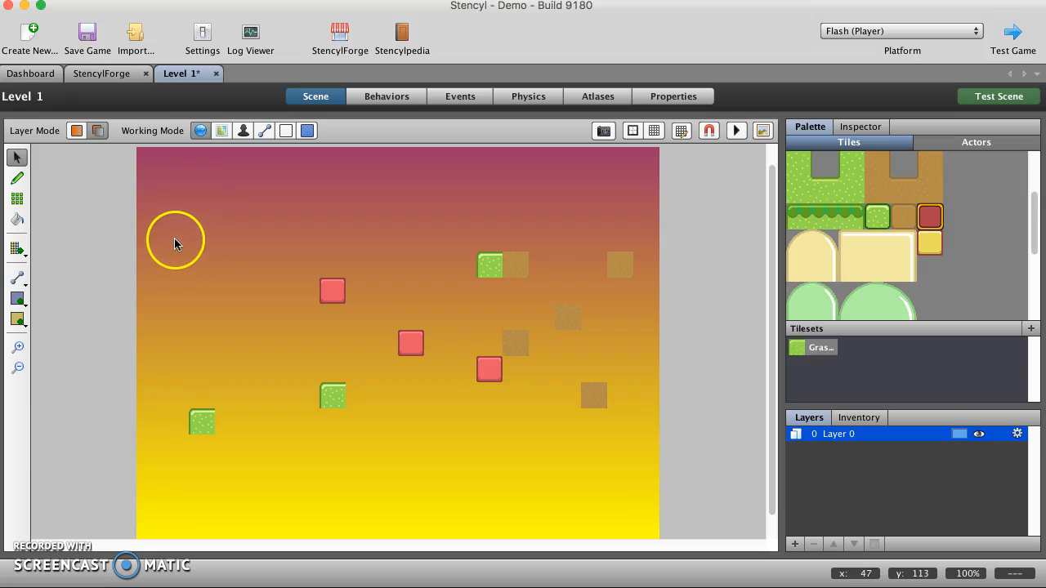
- Delete all remaining grass, red and dirt tiles from the scene in two area selections
drag(162, 234, 447, 453)
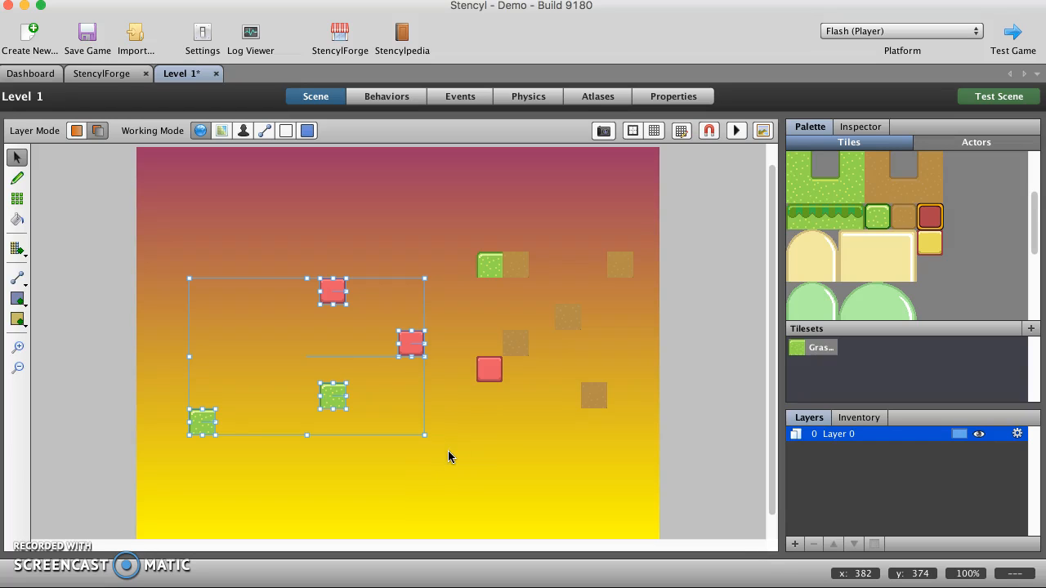
drag(411, 344, 413, 289)
key(Delete)
drag(436, 209, 642, 414)
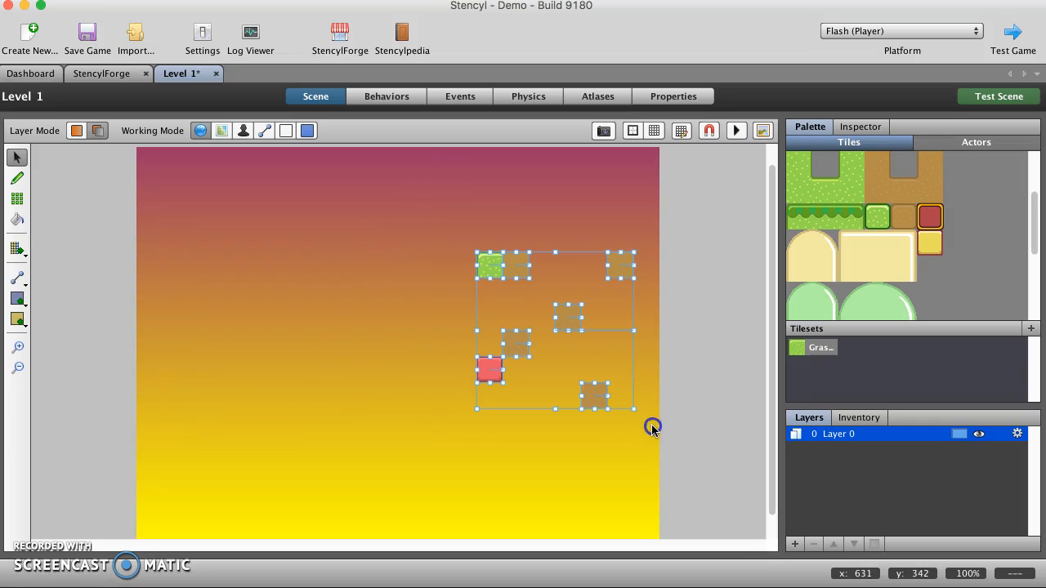
key(Delete)
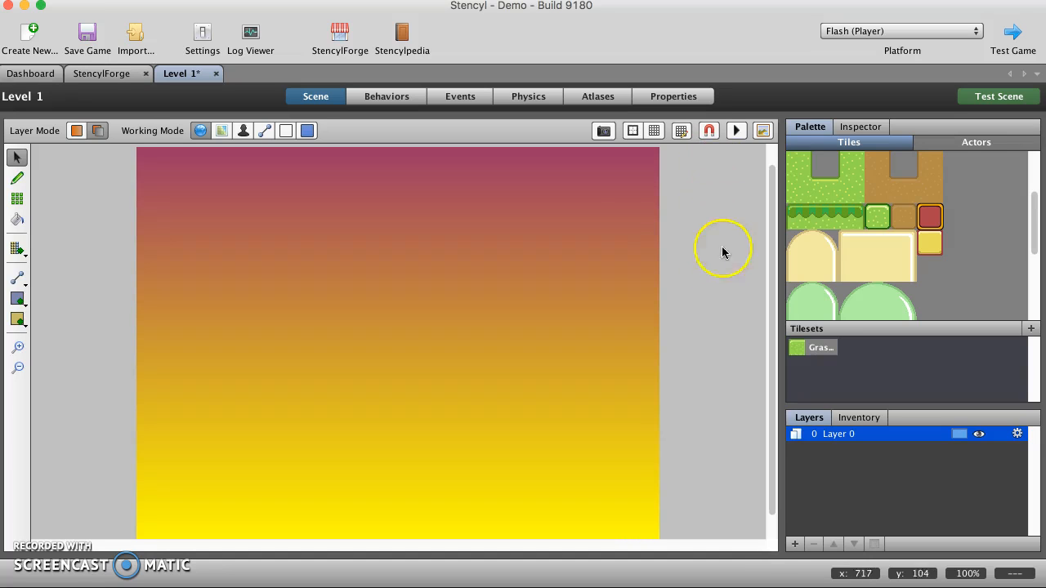
scroll(687, 237, up, 1)
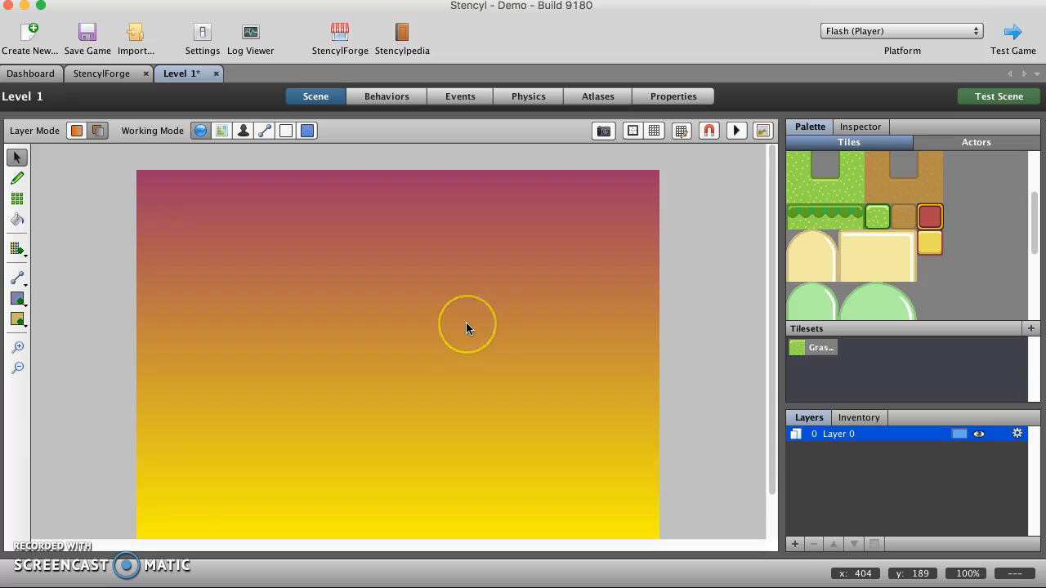
scroll(467, 328, down, 1)
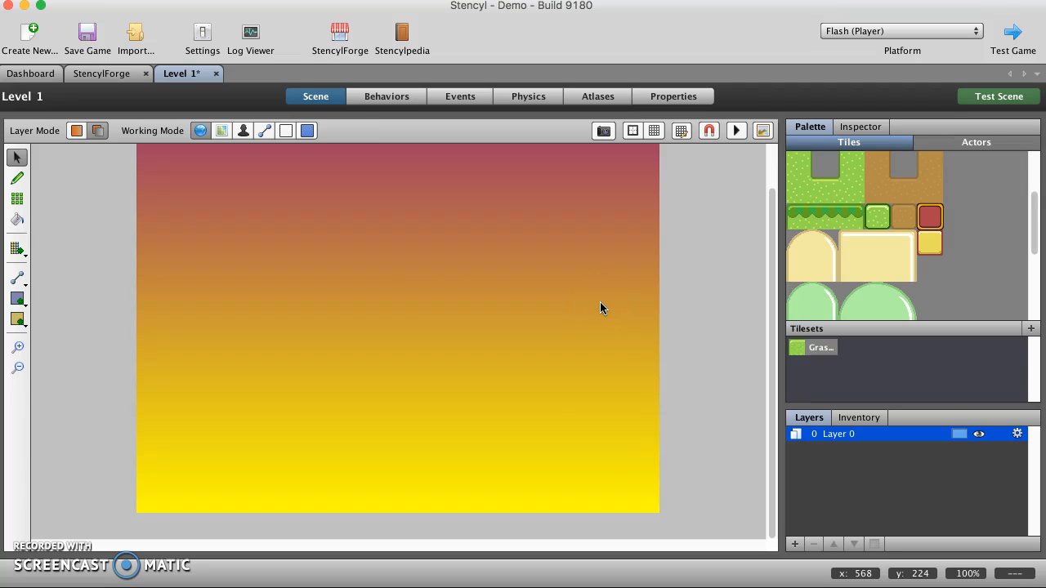
scroll(599, 308, up, 1)
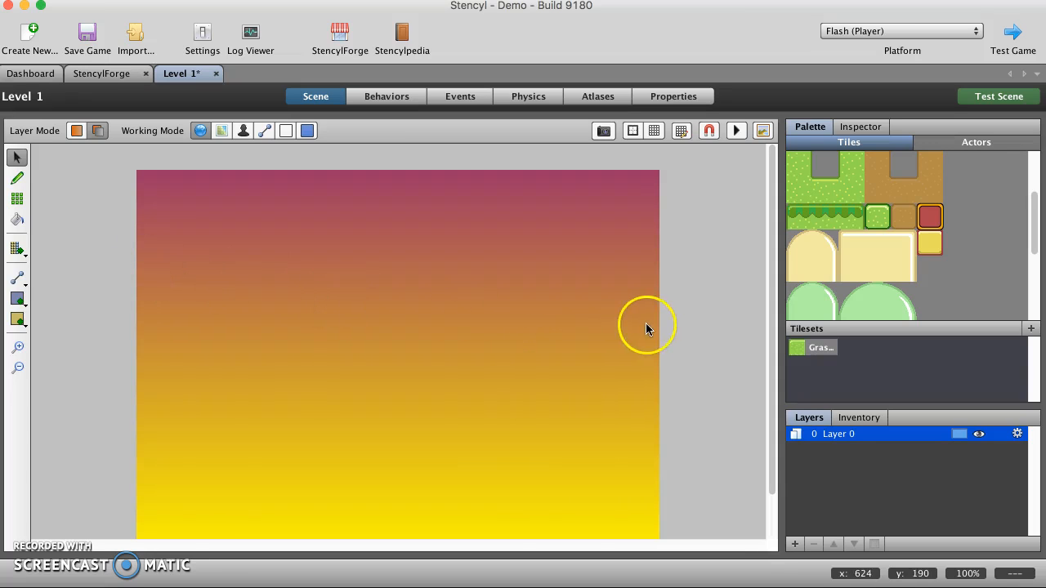
- Place two ledges in the middle of the scene using the three-tile-wide scalloped grass strip
scroll(797, 240, up, 3)
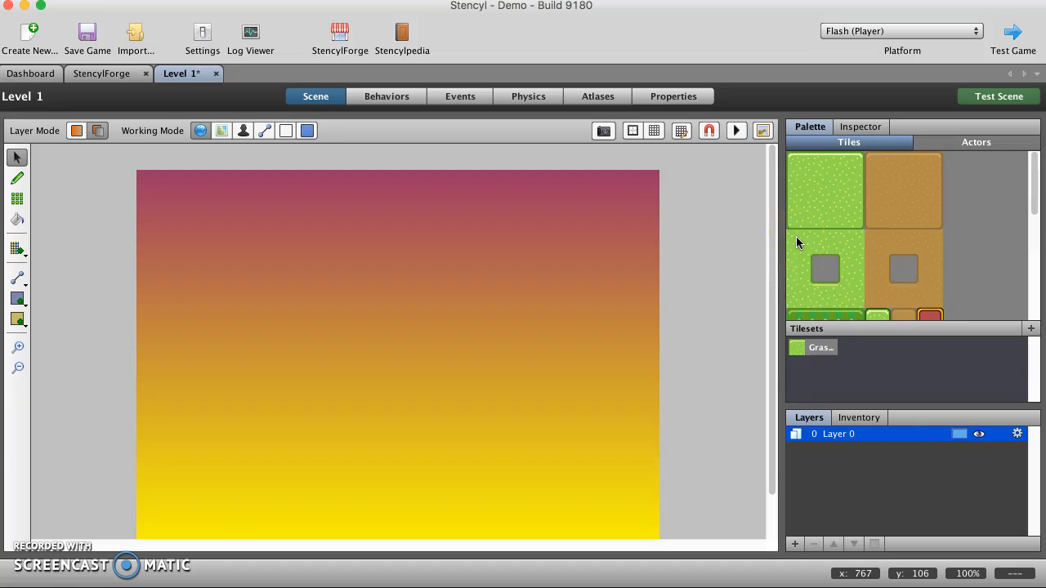
scroll(797, 239, down, 3)
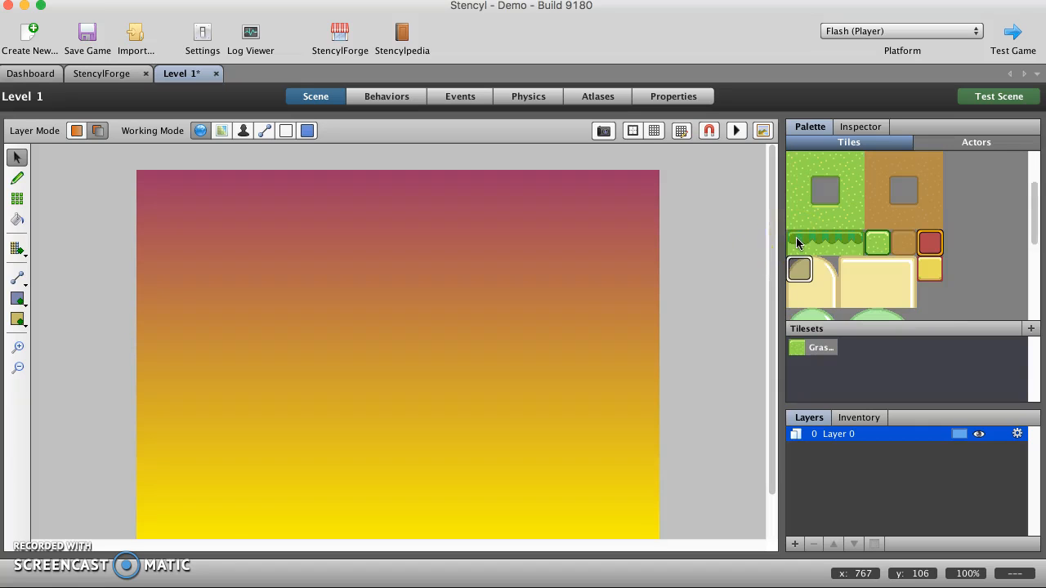
drag(795, 243, 849, 243)
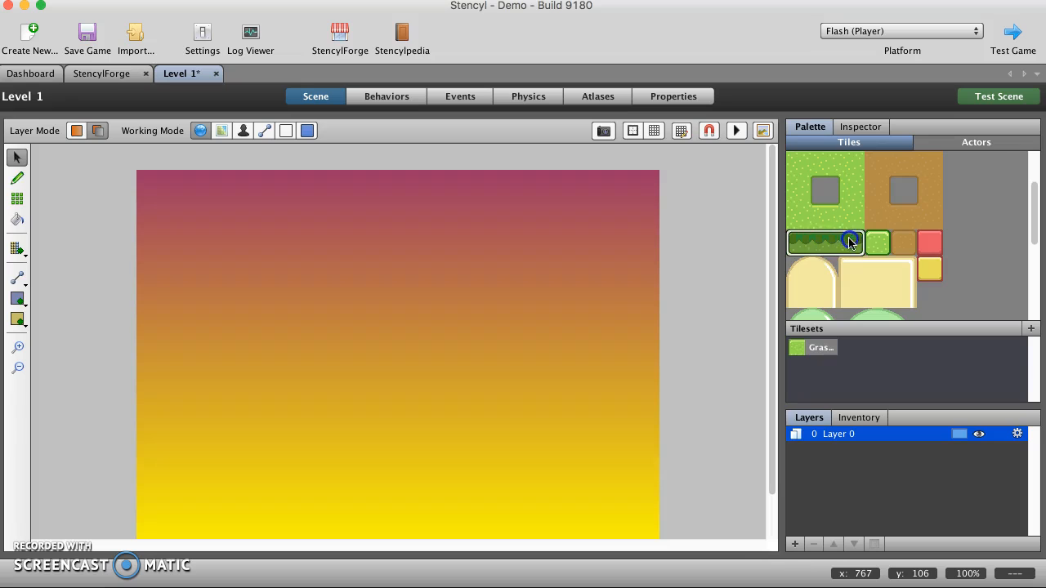
click(799, 241)
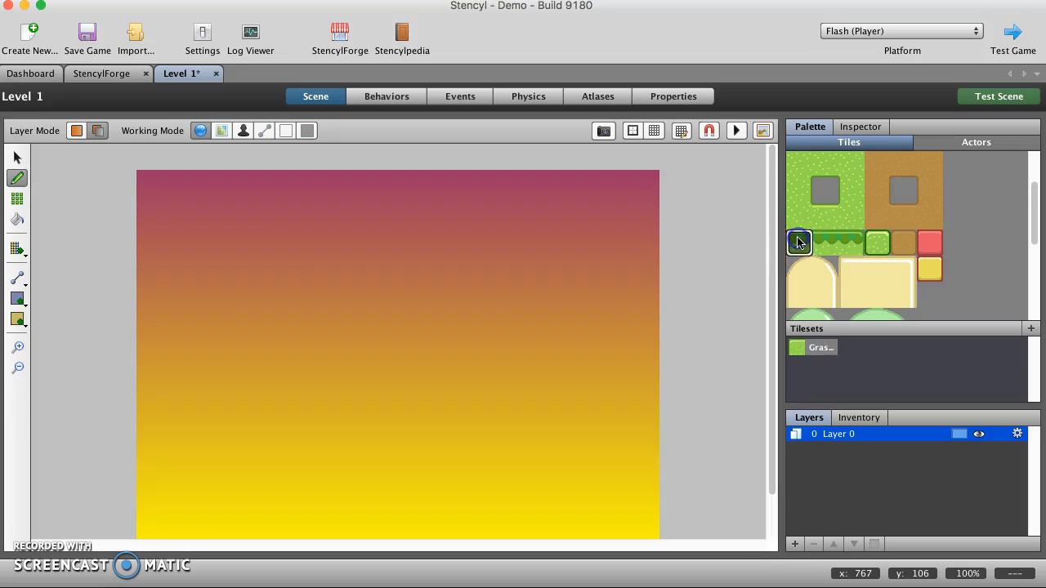
drag(792, 250, 849, 247)
click(373, 343)
click(277, 364)
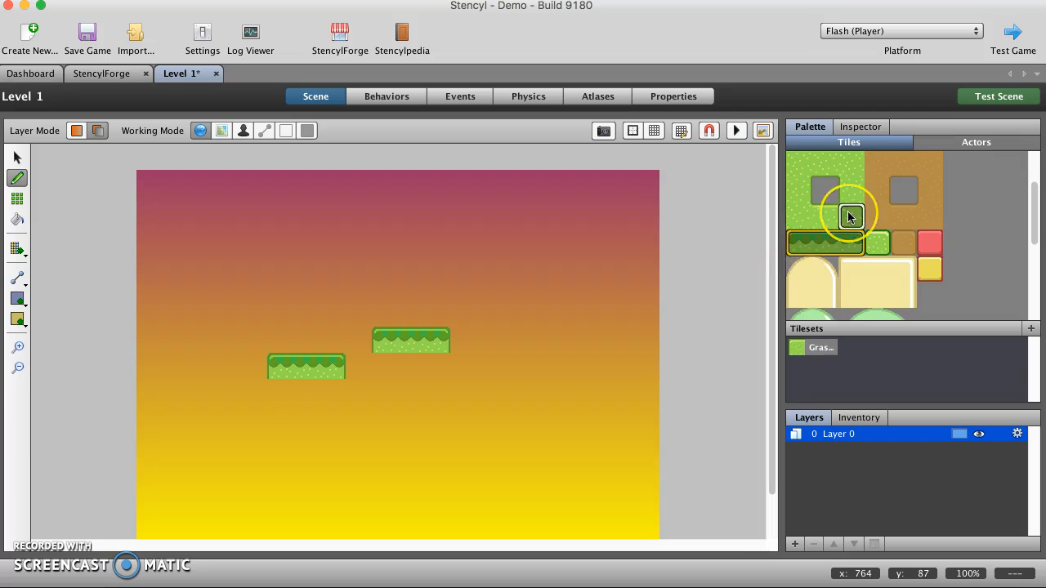
- Place the three-by-three grass block with the hollow center in the scene, beside the upper ledge
scroll(849, 216, up, 1)
drag(793, 185, 845, 234)
click(531, 352)
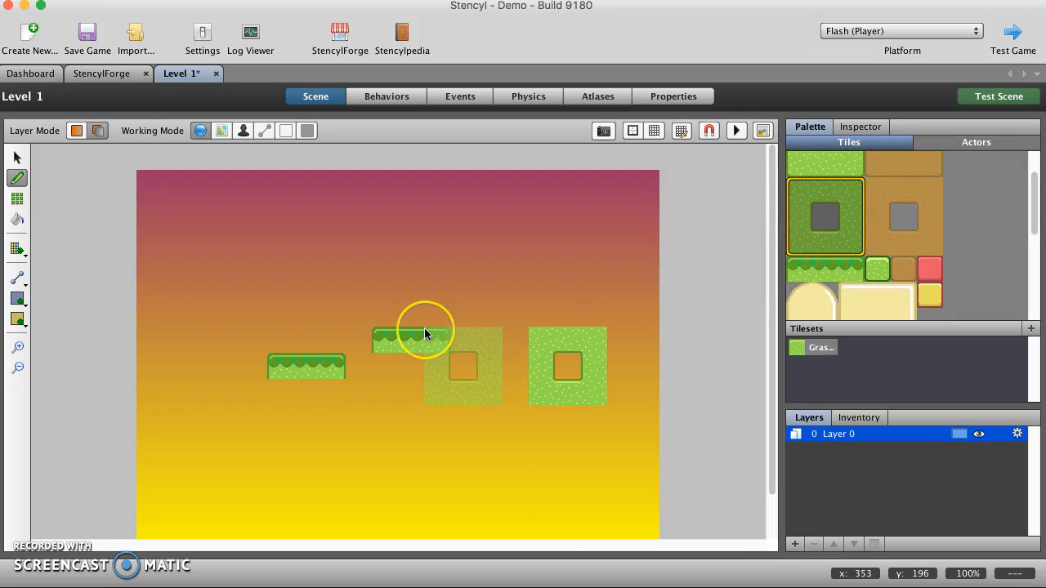
- Delete both grass ledges and the hollow grass block from the scene
key(s)
click(327, 308)
drag(196, 286, 646, 428)
key(Delete)
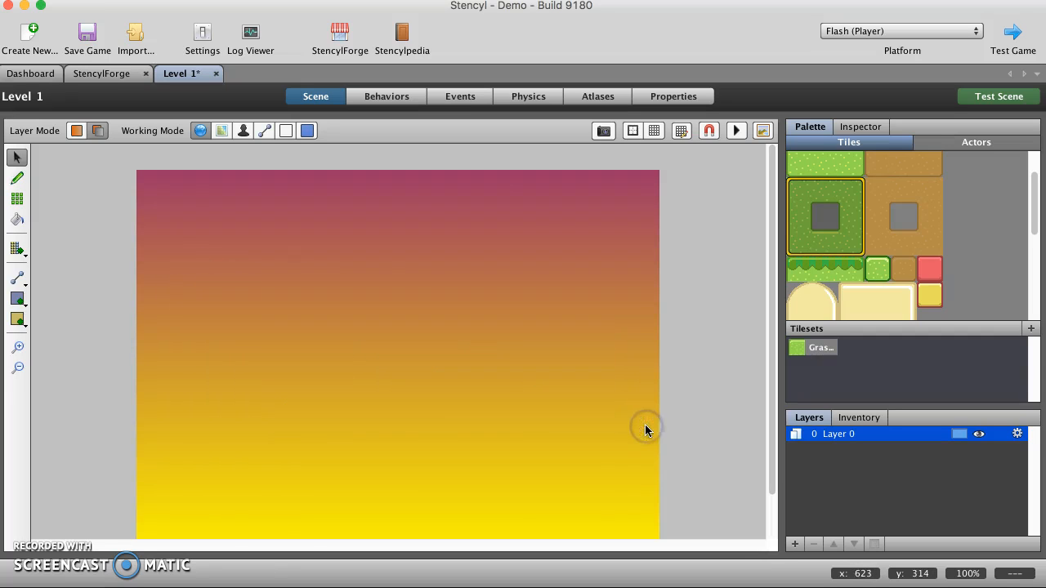
- Lay a full-width ground of scalloped grass along the scene's bottom edge, with left and right end tiles and repeated middle tiles, and save
click(798, 272)
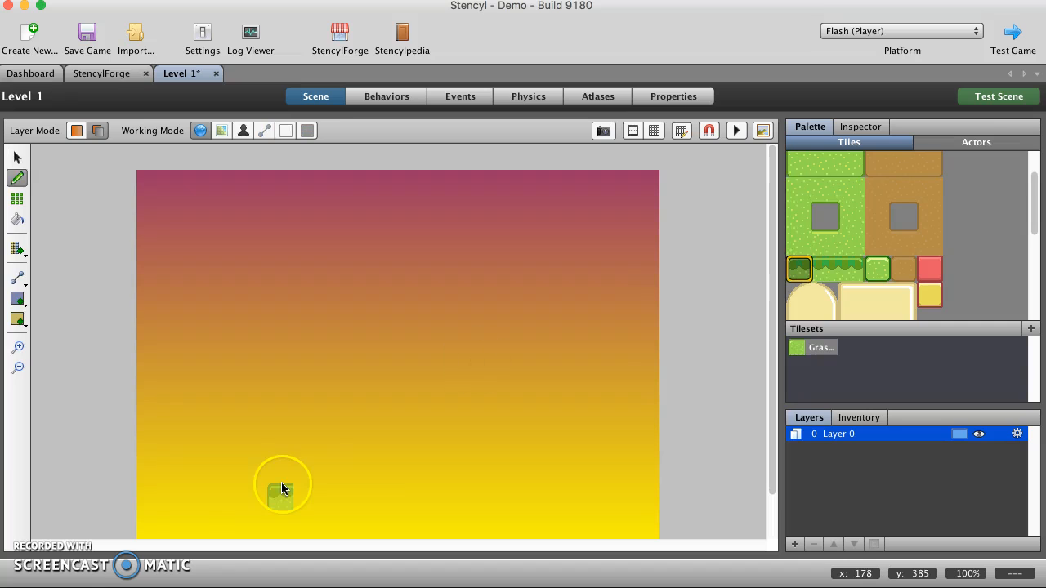
scroll(281, 483, down, 3)
click(157, 498)
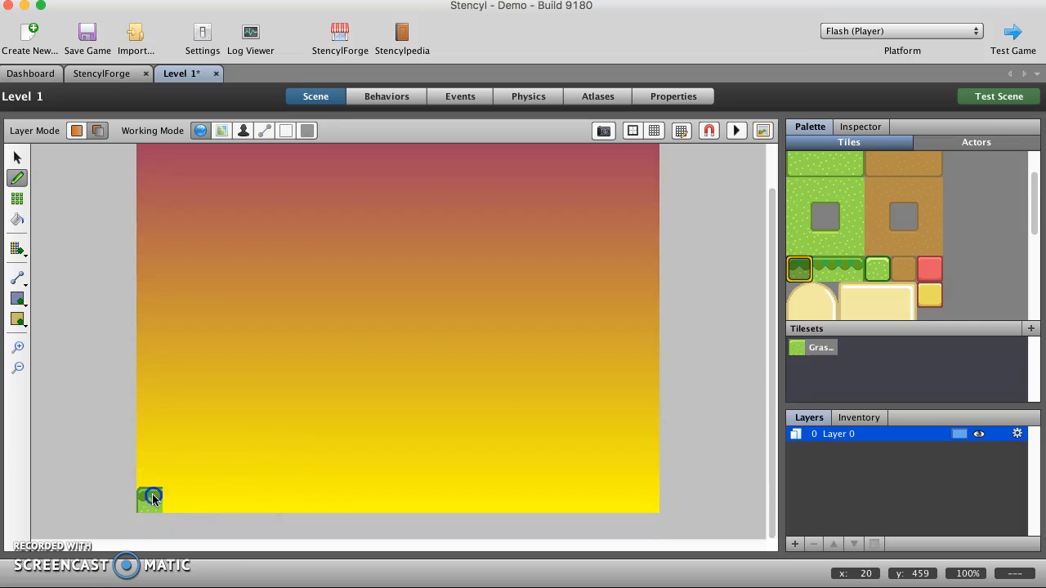
click(851, 269)
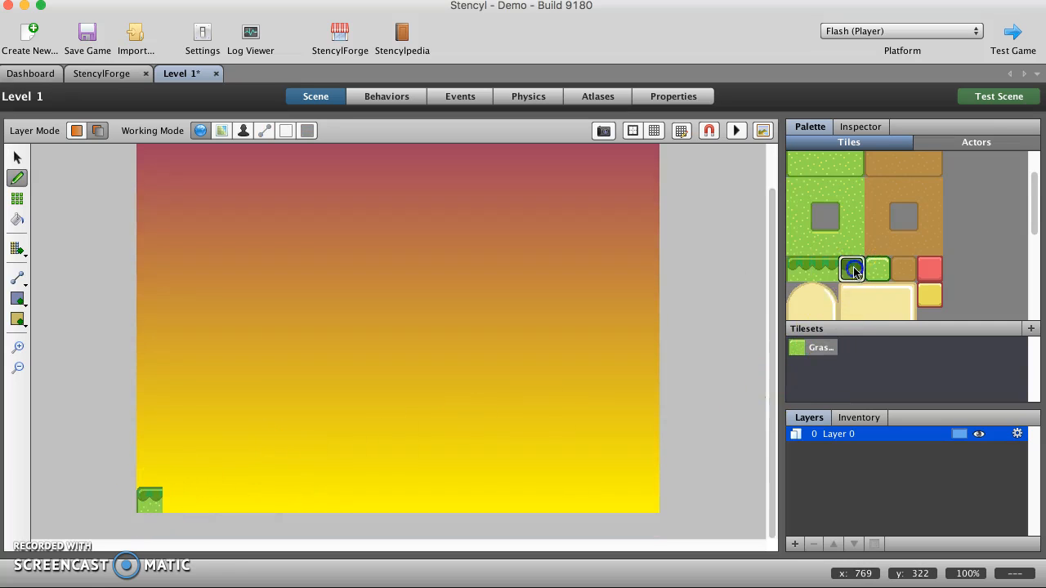
click(649, 498)
click(825, 270)
mouse_move(190, 499)
mouse_down()
mouse_move(179, 496)
mouse_move(620, 498)
mouse_up()
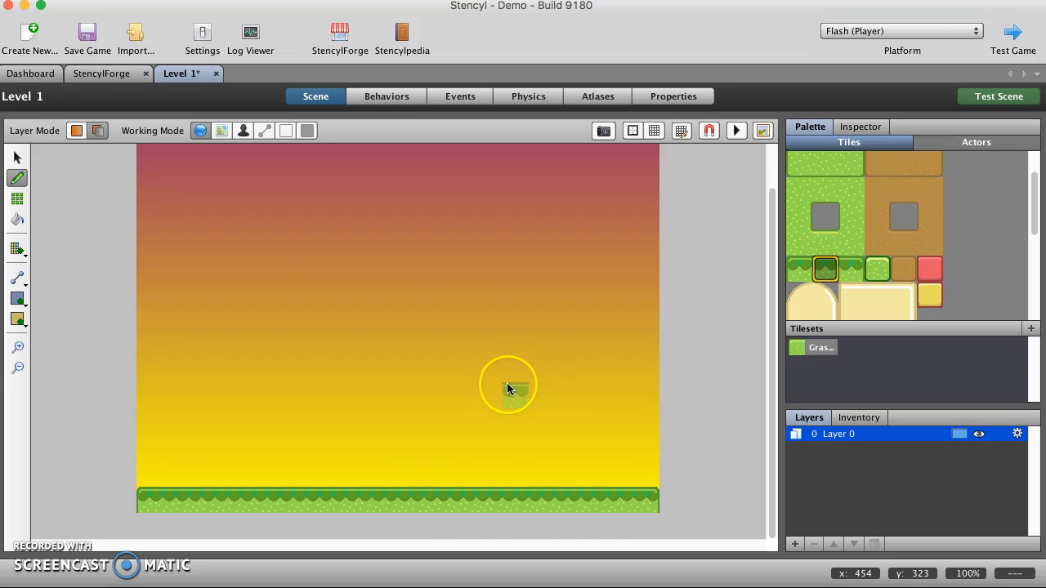
scroll(506, 381, up, 1)
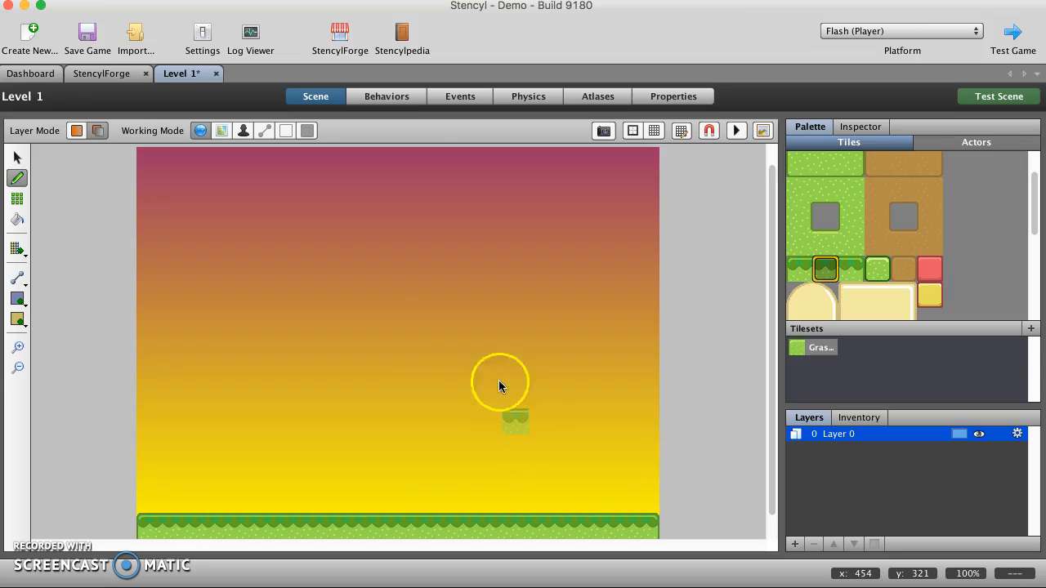
key(Escape)
key(super+s)
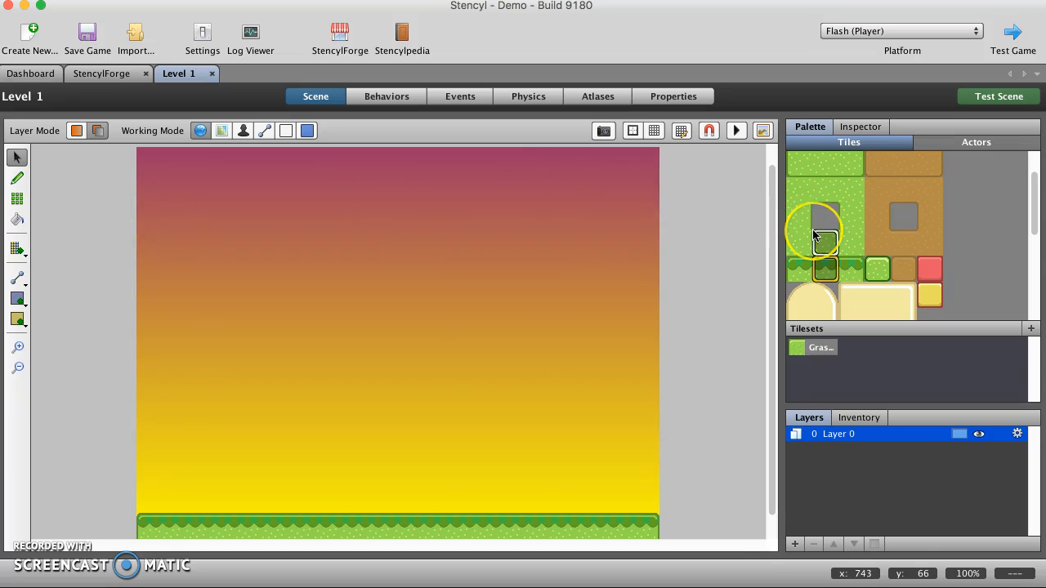
- Place the two-by-two cream arch tile block on the grass ground near the middle of the scene
scroll(812, 231, down, 2)
scroll(812, 231, down, 2)
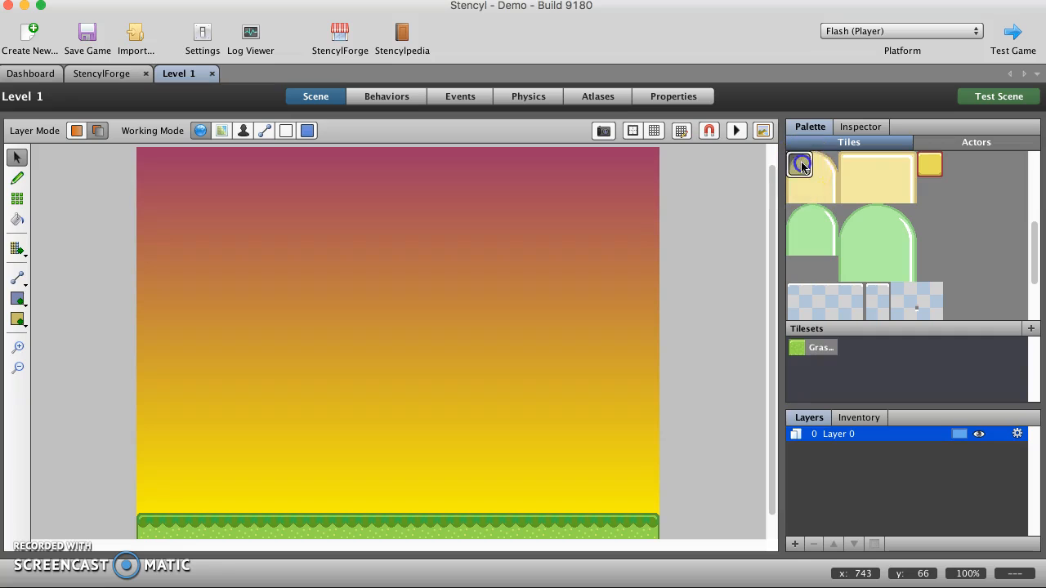
click(823, 187)
click(398, 474)
scroll(747, 276, up, 1)
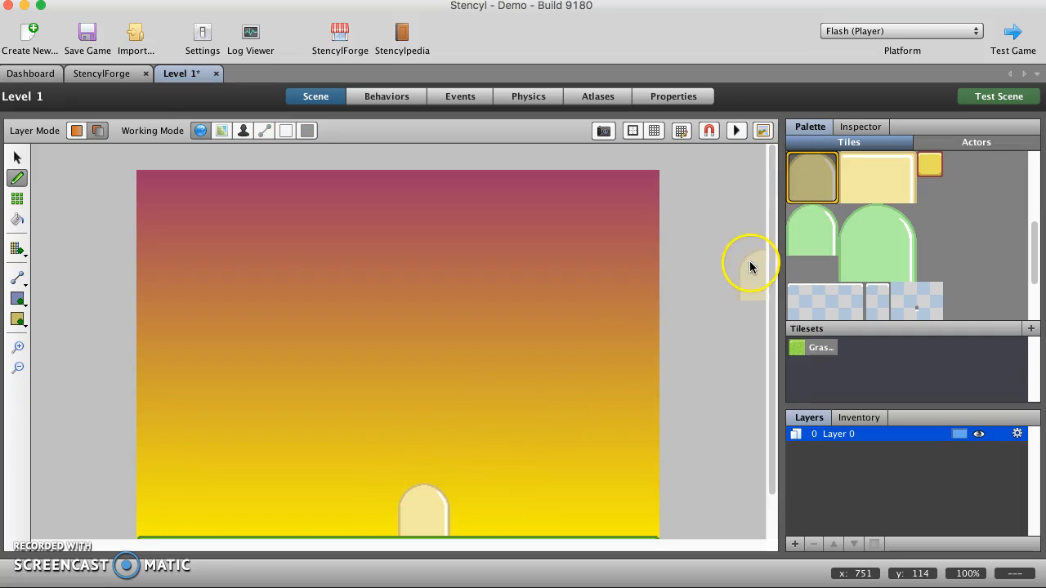
scroll(856, 220, down, 3)
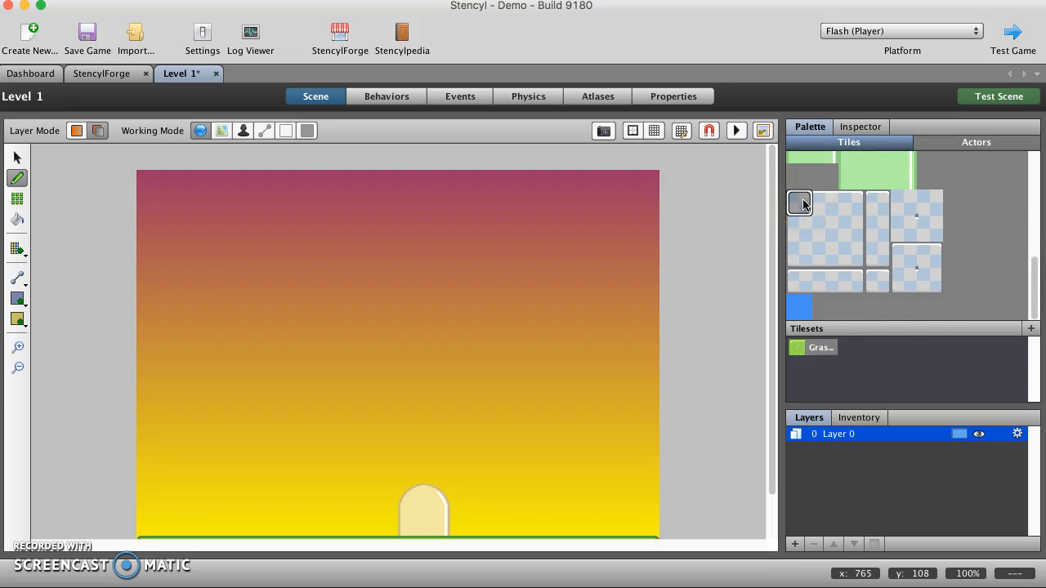
- Paint two rows of three red block tiles above the ground, one on each side of the cream arch
scroll(804, 205, up, 3)
click(928, 228)
click(536, 344)
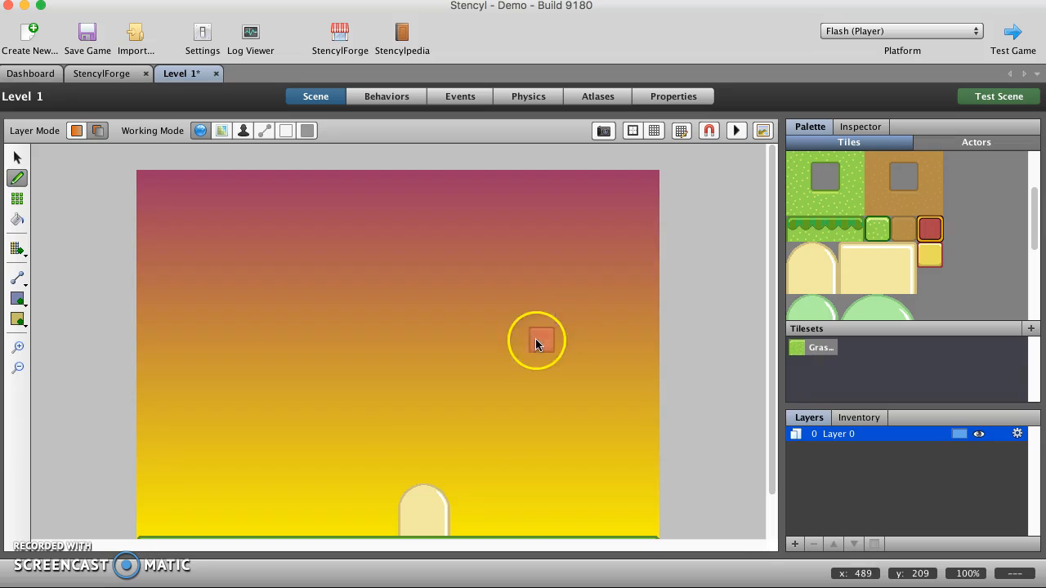
scroll(373, 397, down, 2)
drag(243, 423, 311, 422)
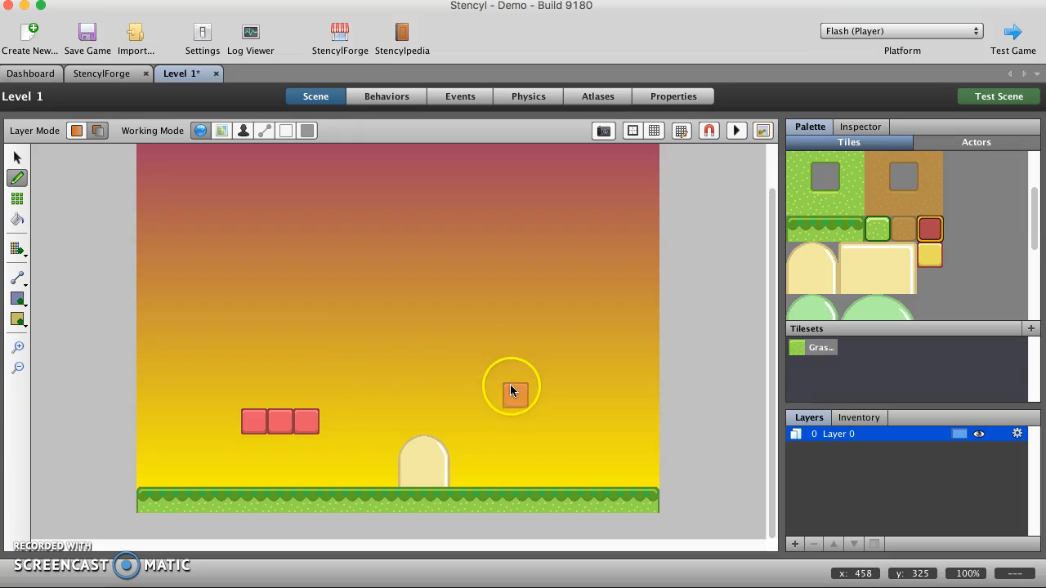
drag(488, 412, 545, 414)
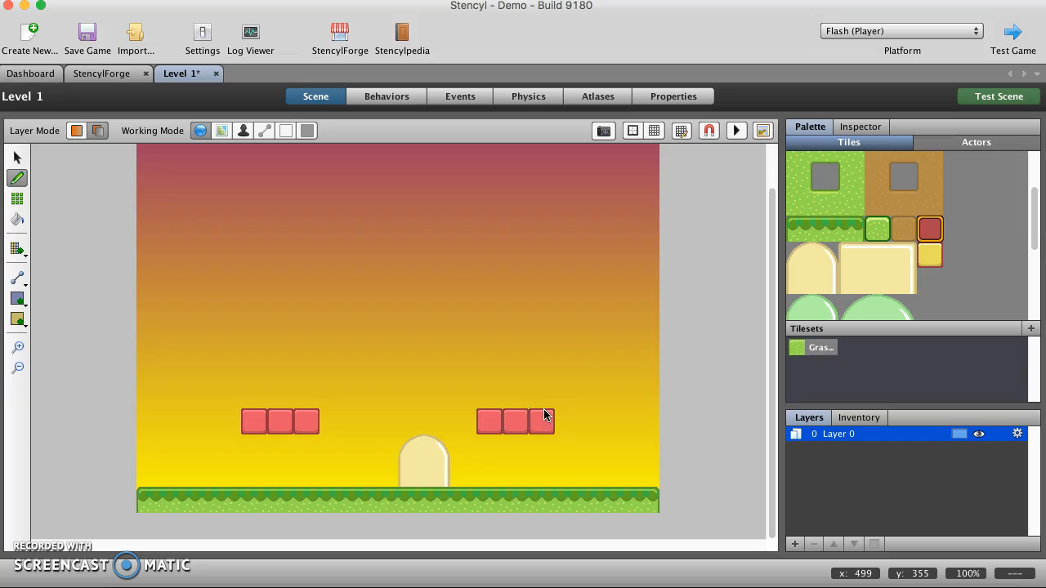
- Paint a row of four yellow block tiles between the red rows, one tile higher, and save the scene
click(928, 253)
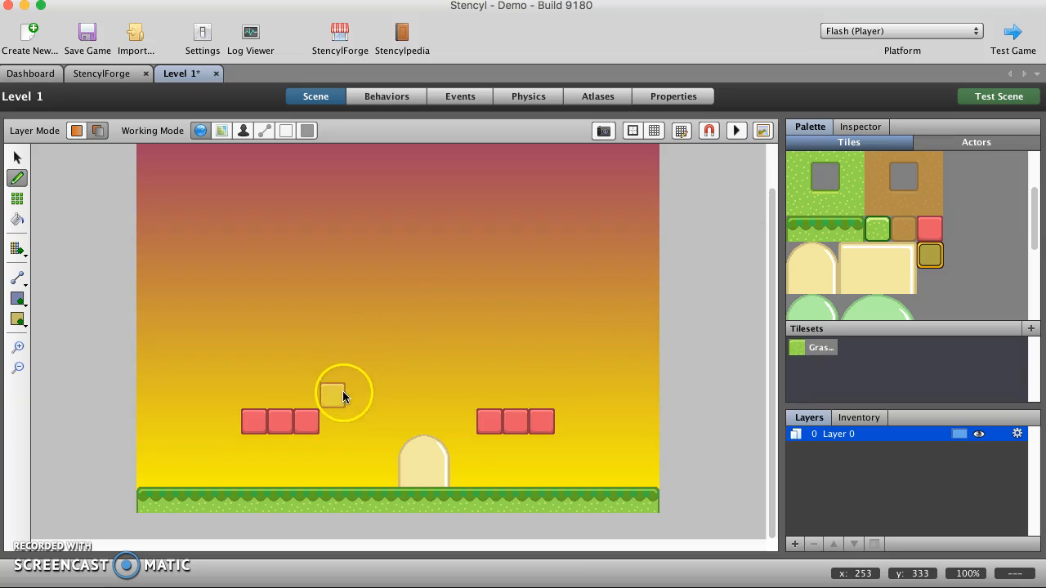
drag(354, 390, 433, 388)
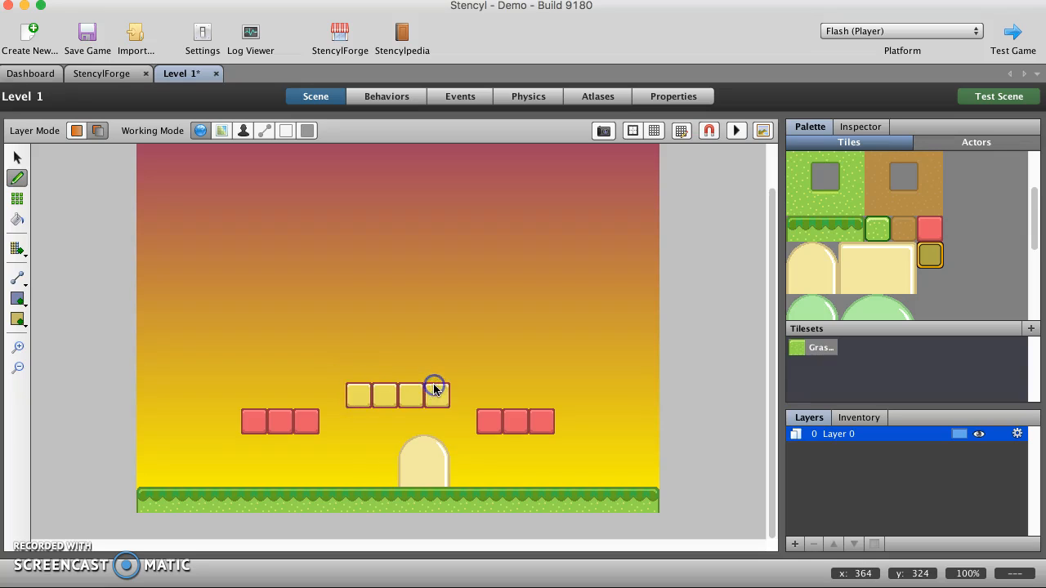
key(super+s)
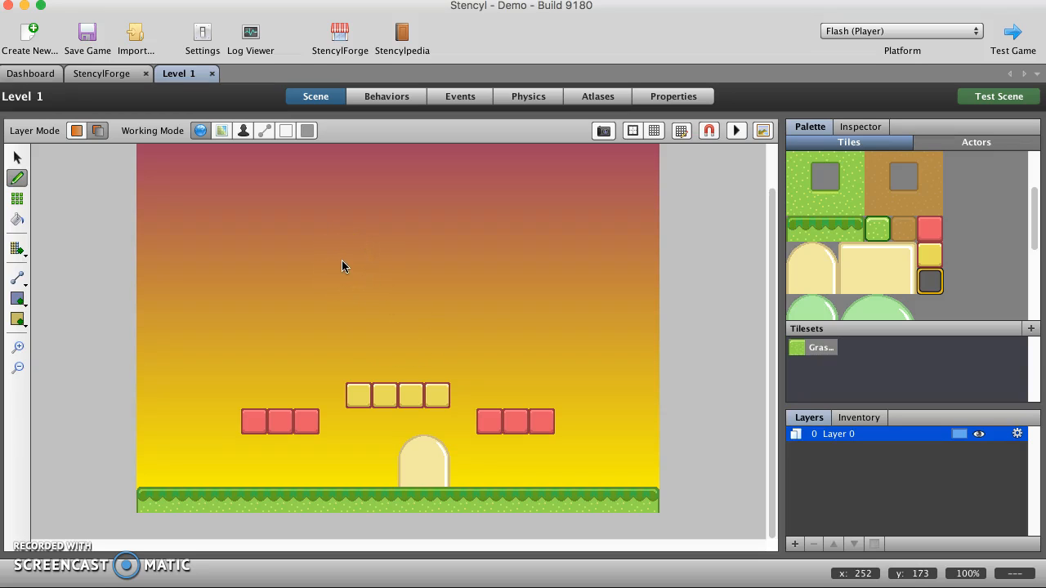
- Place the Noni actor above the ground, to the left of the left red block row, and save the game
scroll(342, 267, up, 3)
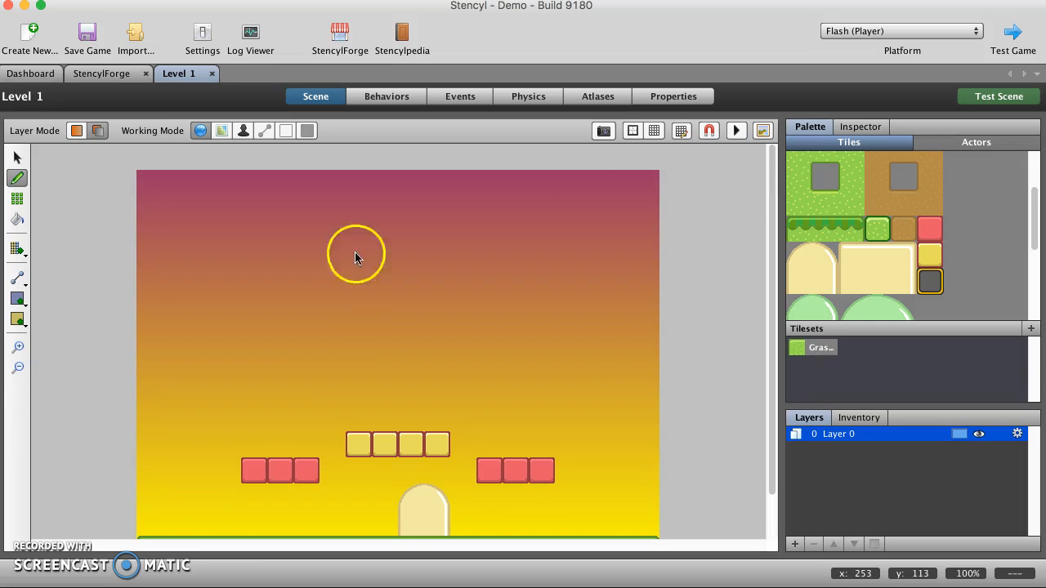
click(934, 146)
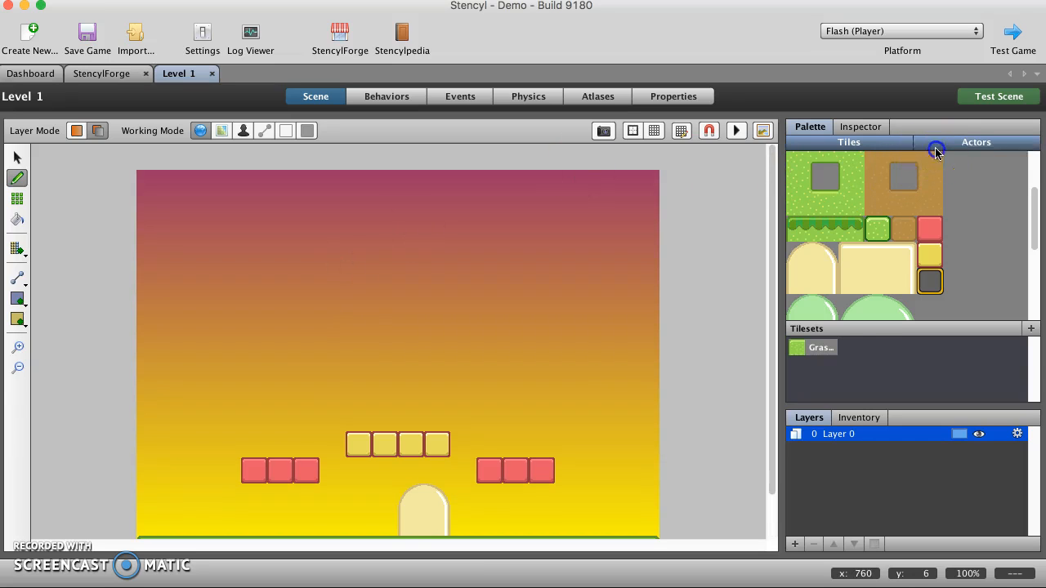
click(863, 215)
click(857, 263)
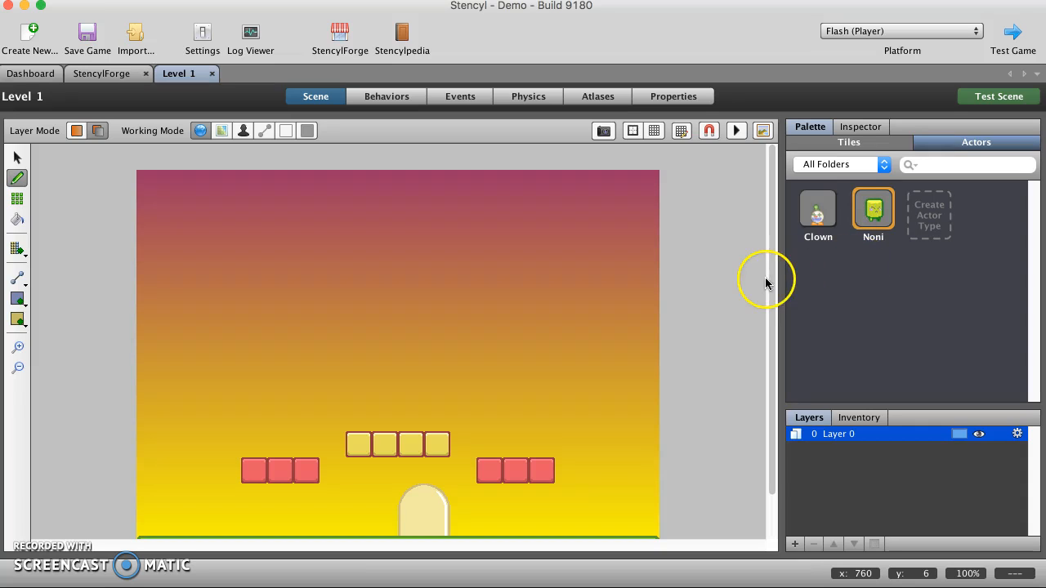
click(871, 212)
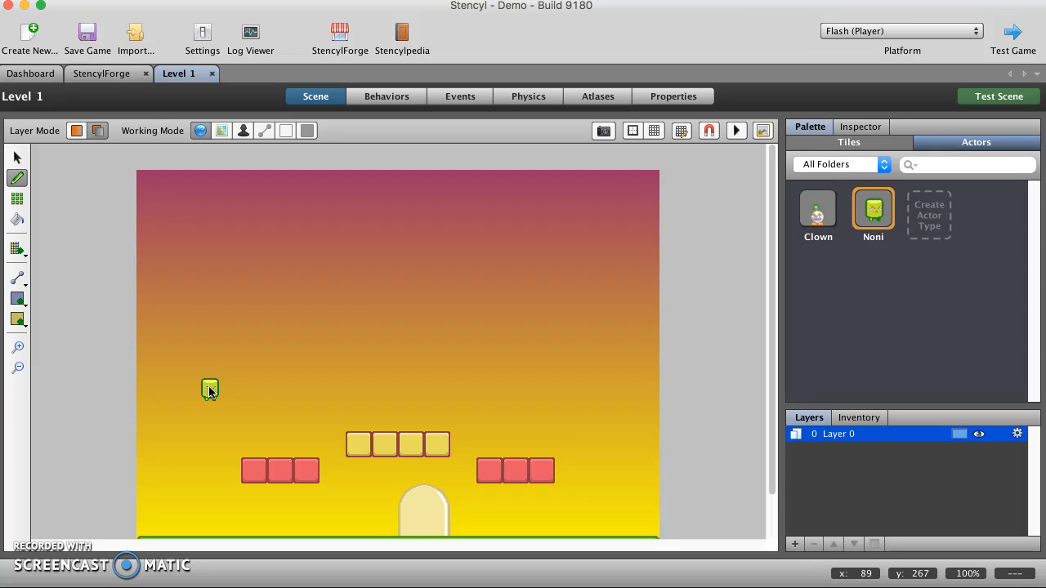
scroll(210, 391, down, 3)
click(209, 364)
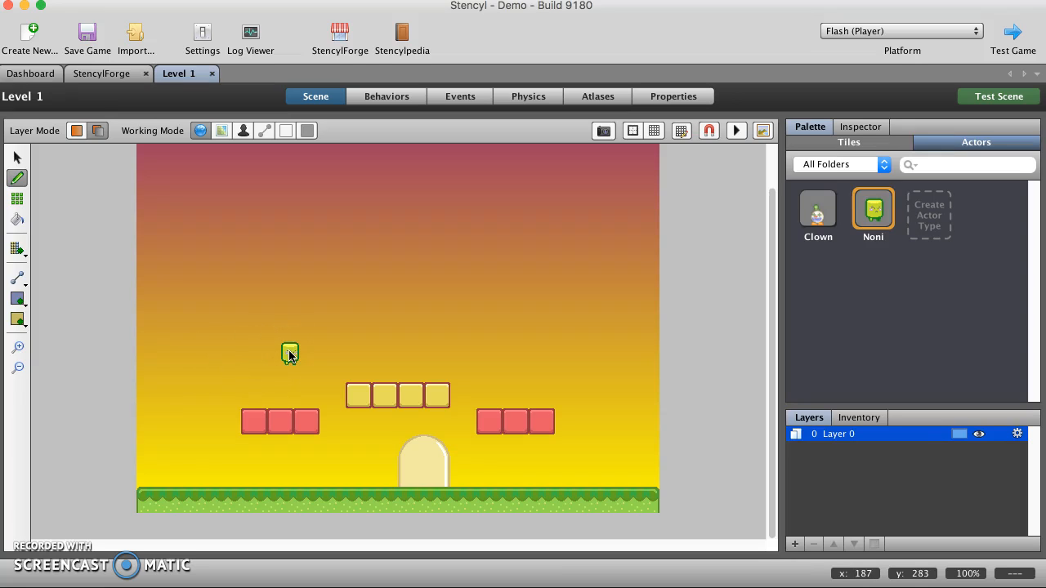
drag(245, 359, 188, 390)
click(18, 157)
click(86, 37)
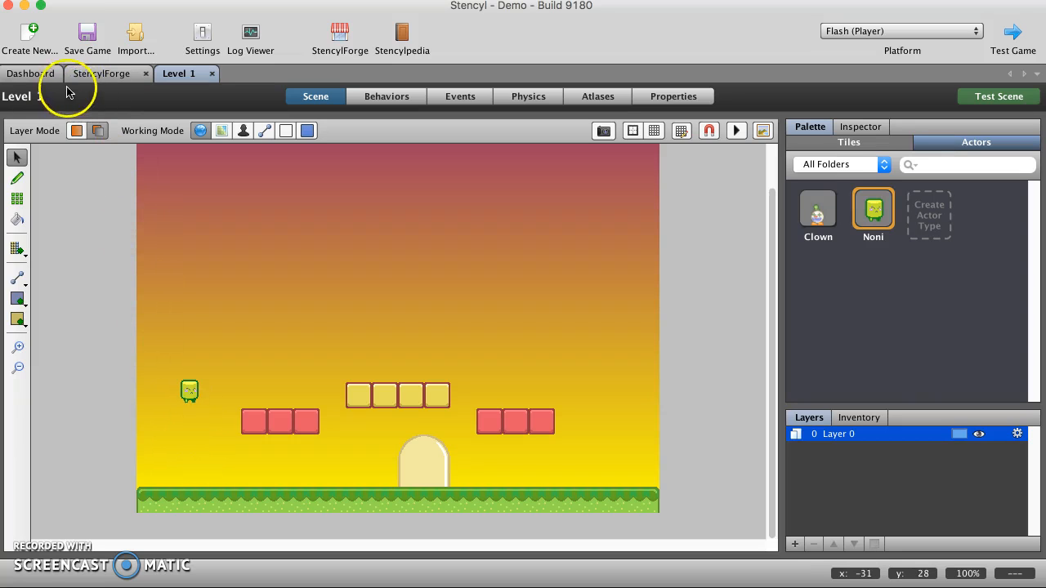
- Open the Noni actor type for editing from the game's actor types
click(42, 73)
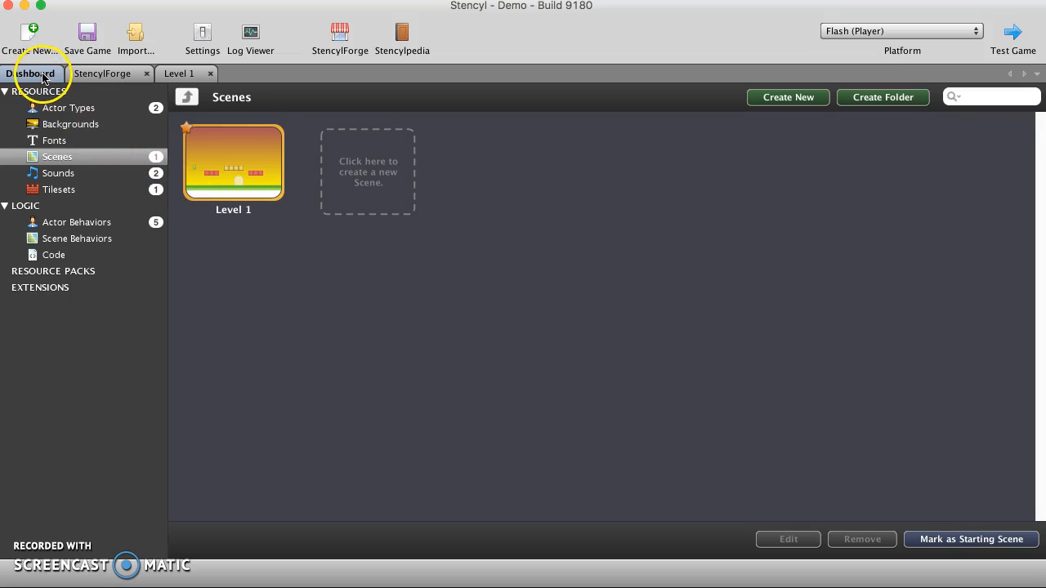
click(105, 108)
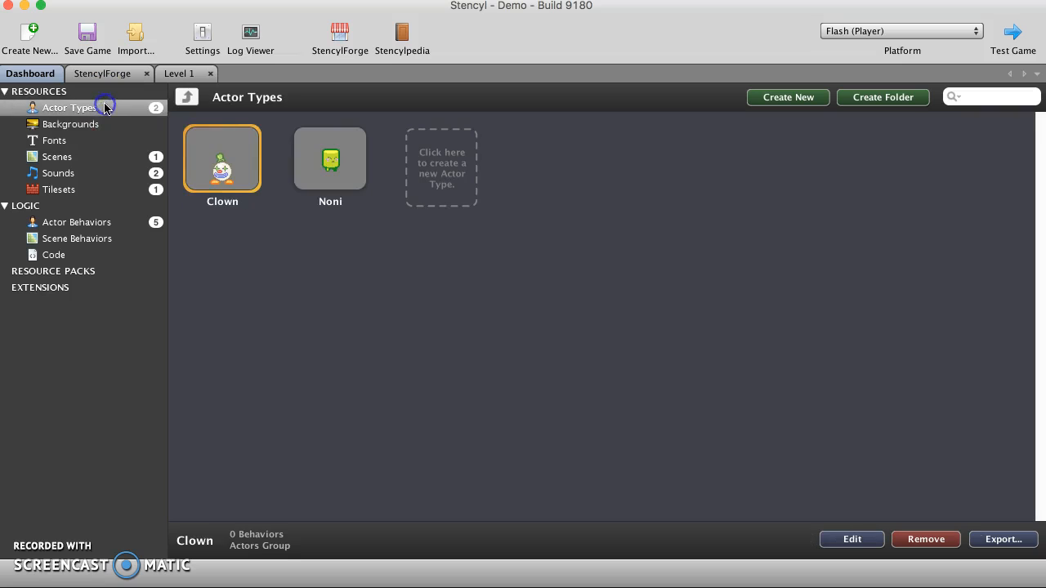
double_click(344, 168)
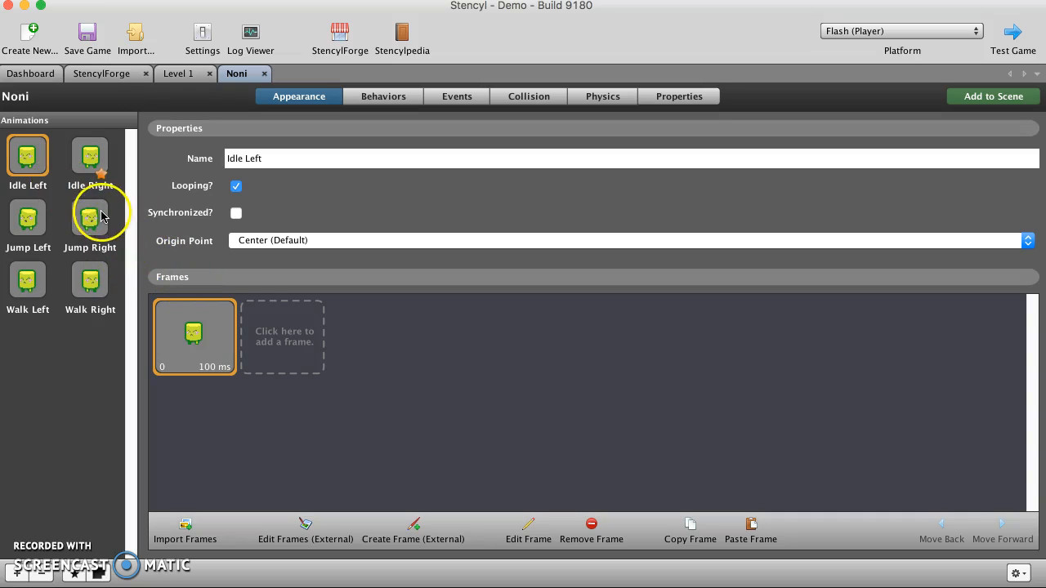
- Attach the game's Walking behavior to the Noni actor type
click(399, 101)
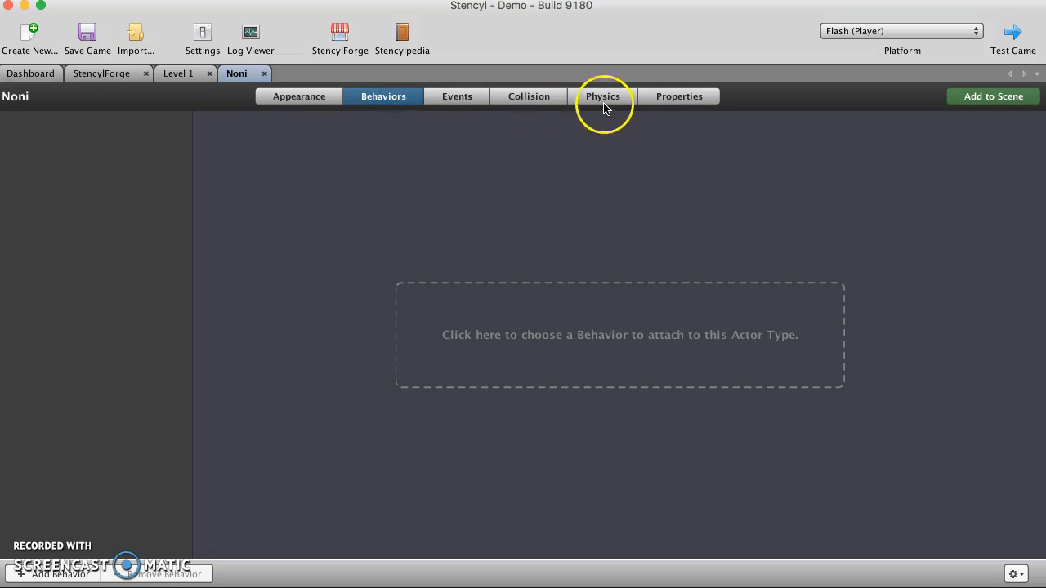
click(475, 316)
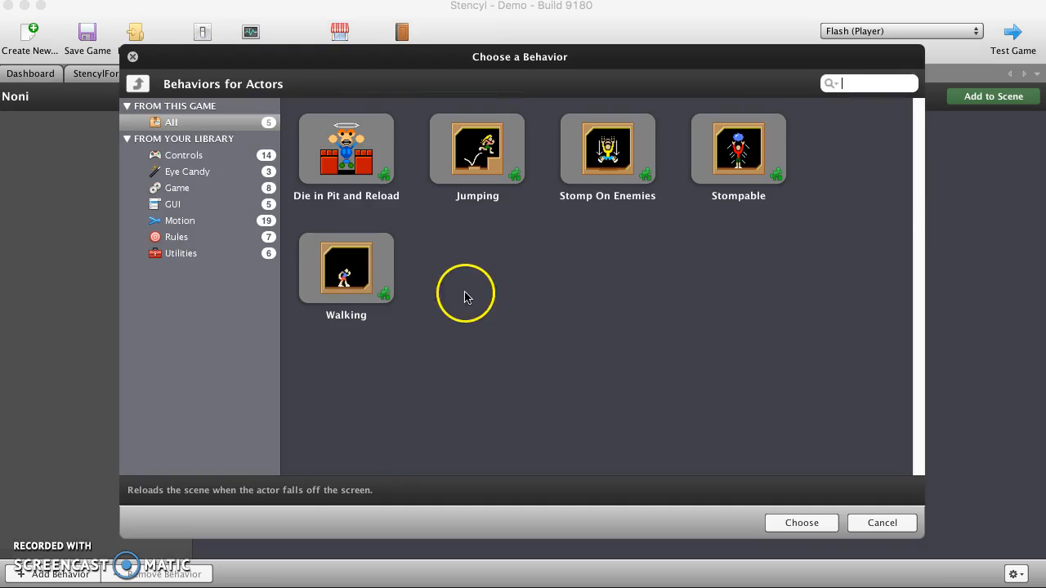
click(362, 273)
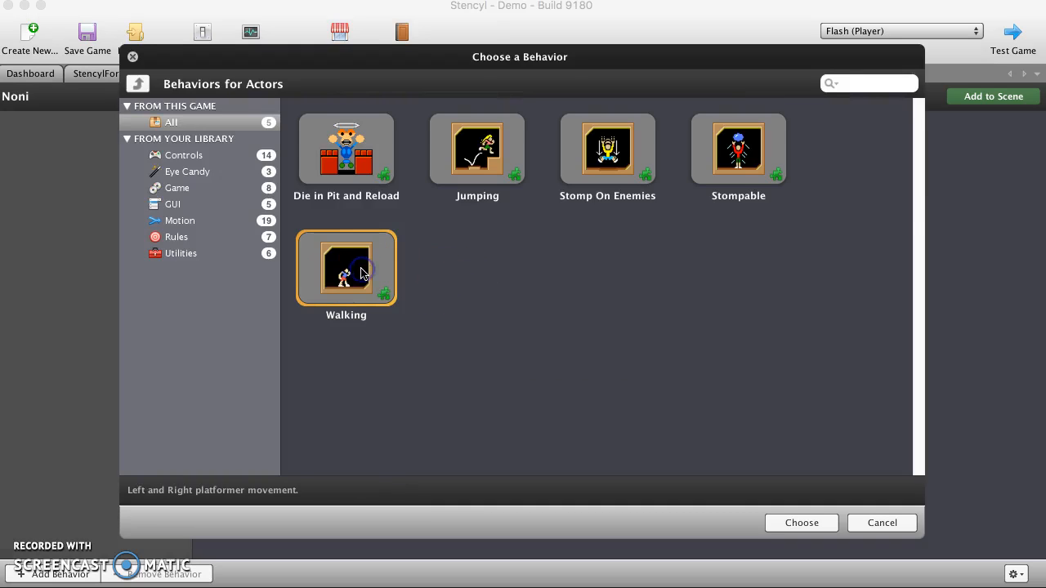
click(349, 271)
double_click(350, 271)
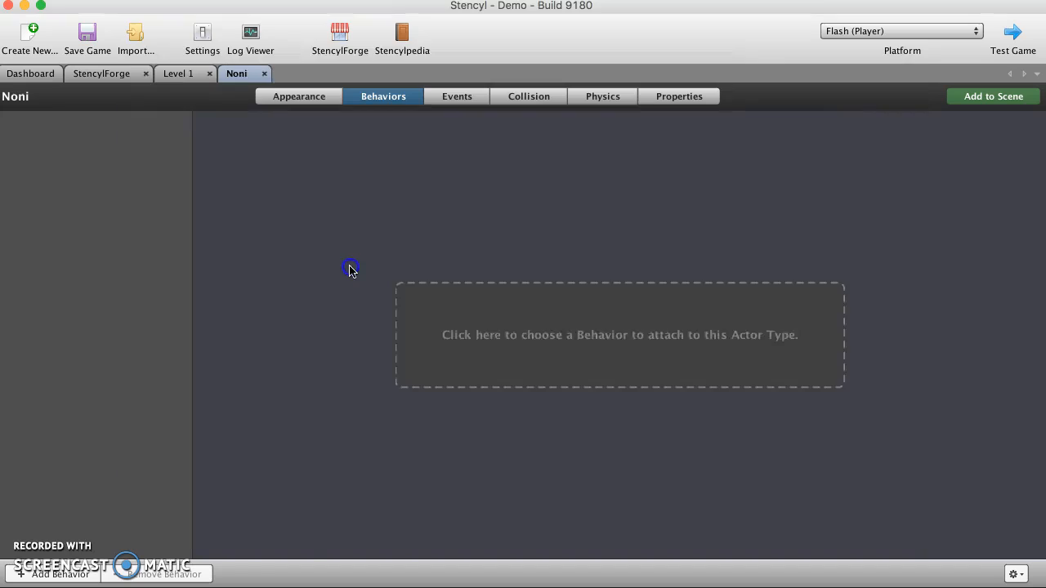
- Set the Walking behavior's Move Right Key to right and its Move Left Key to left
click(381, 248)
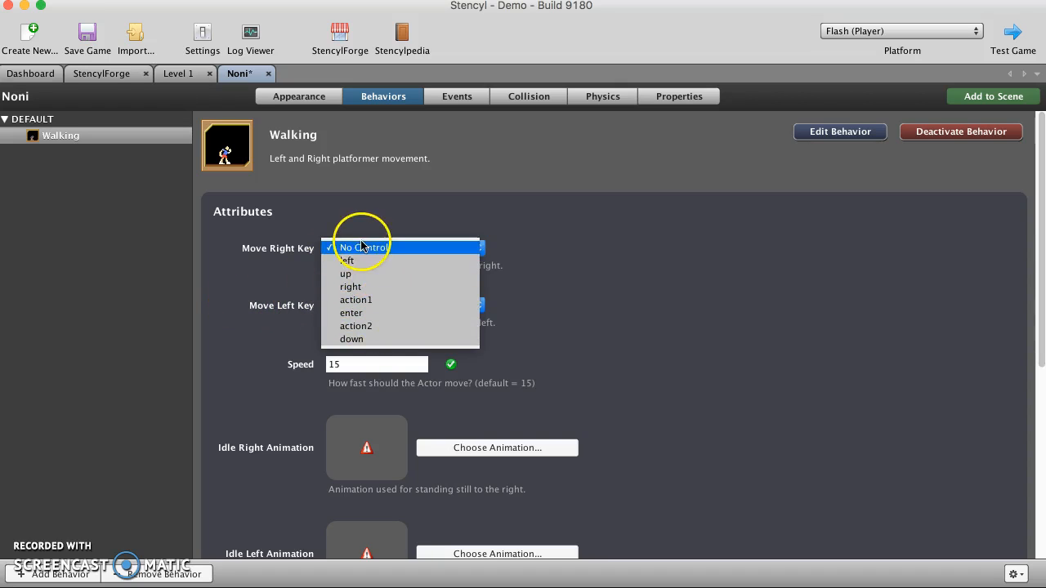
click(356, 288)
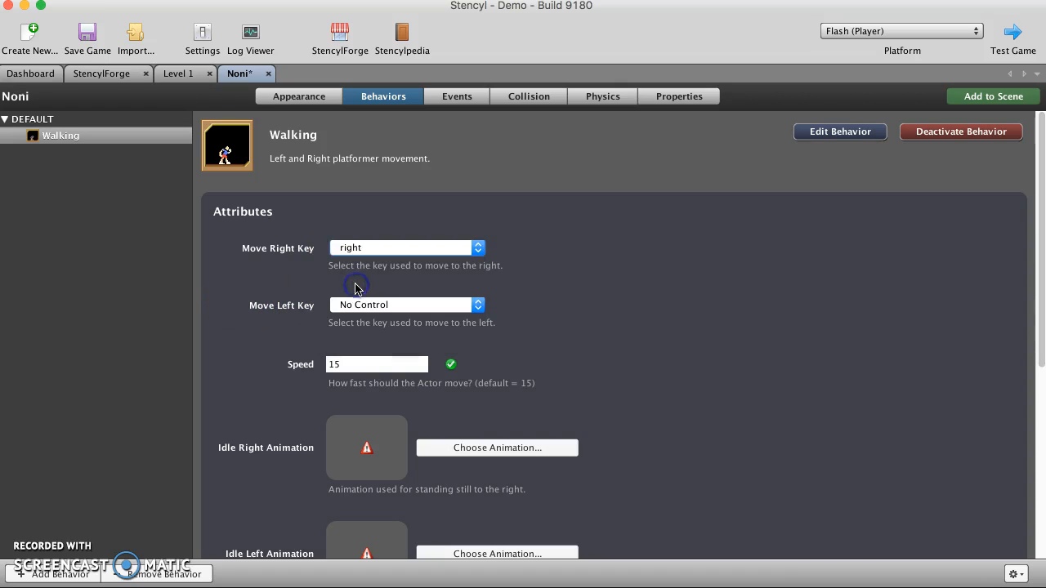
click(370, 307)
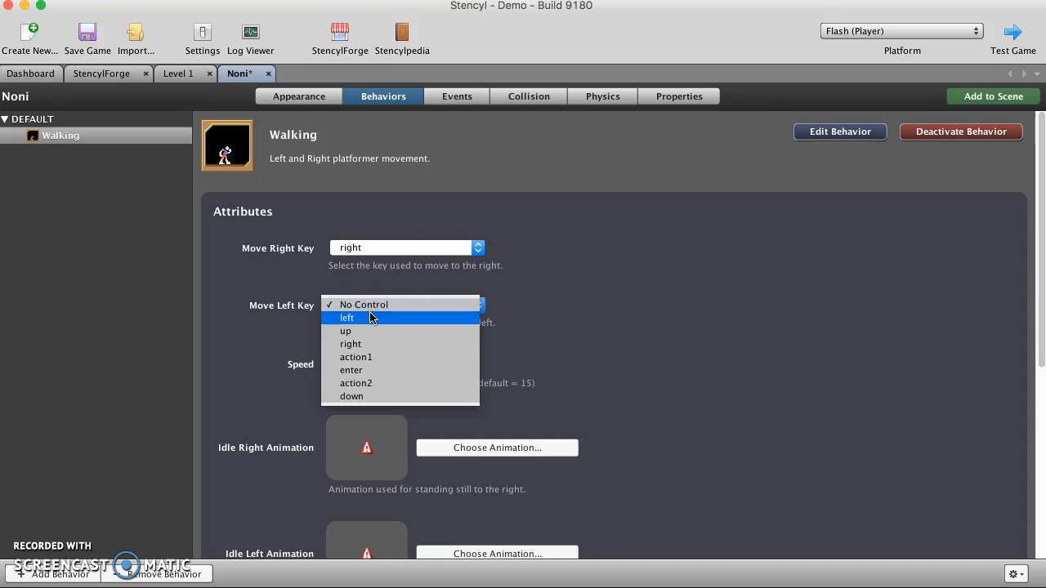
click(322, 318)
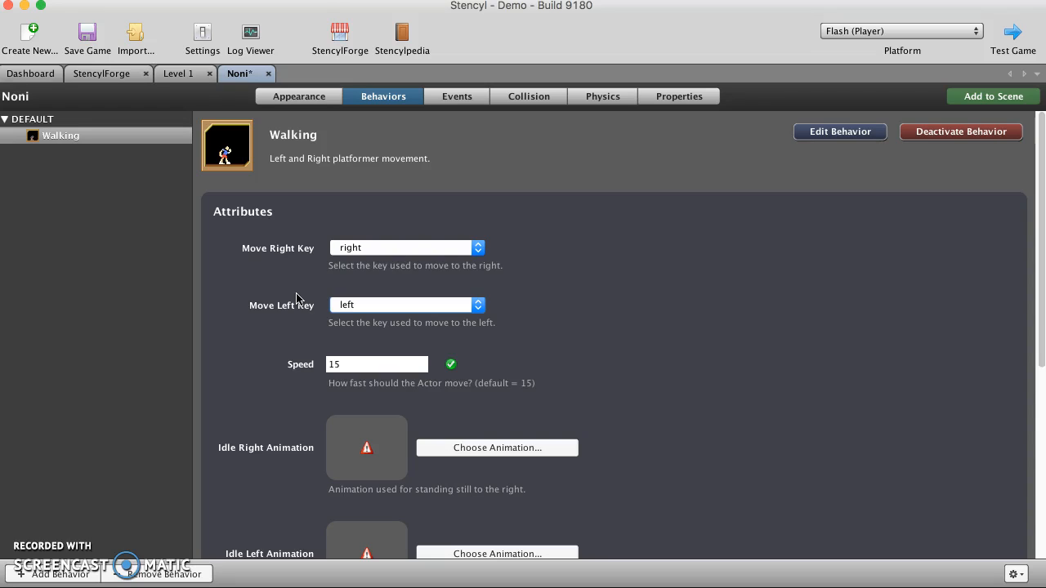
- Review the Walking behavior's attributes, including the control choices offered for the Move Right Key
click(325, 289)
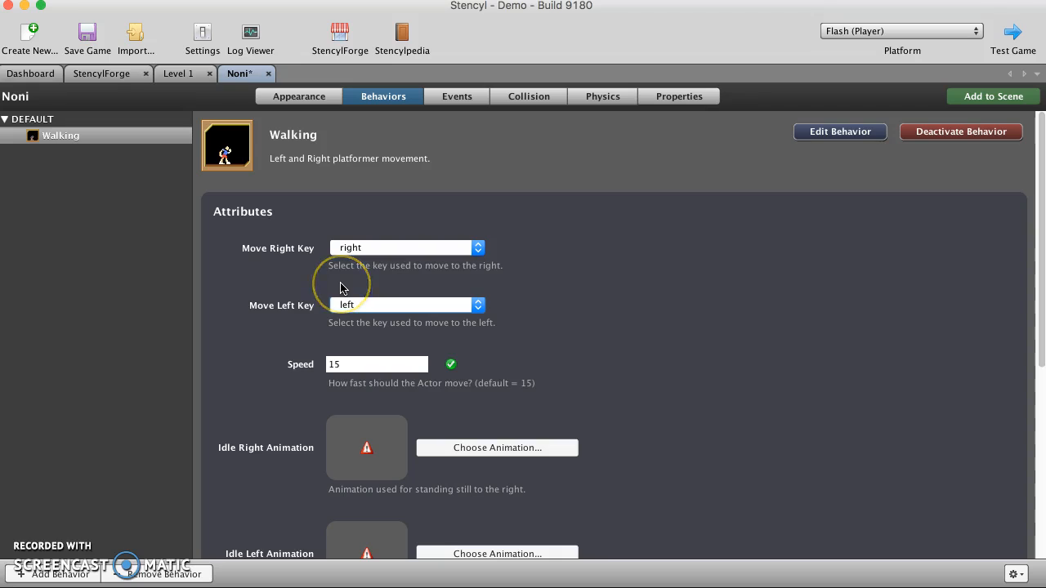
scroll(342, 288, down, 1)
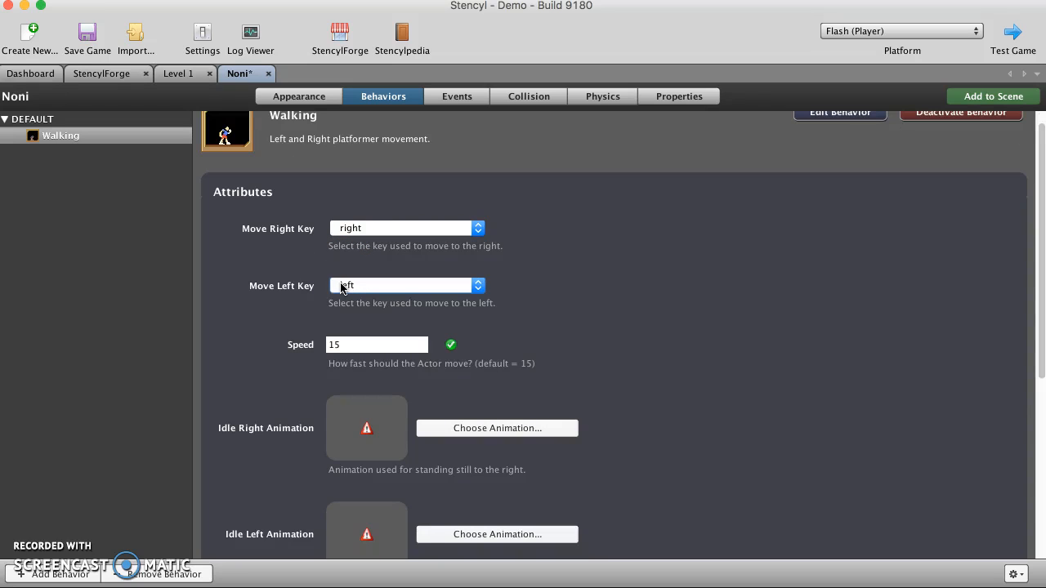
click(541, 248)
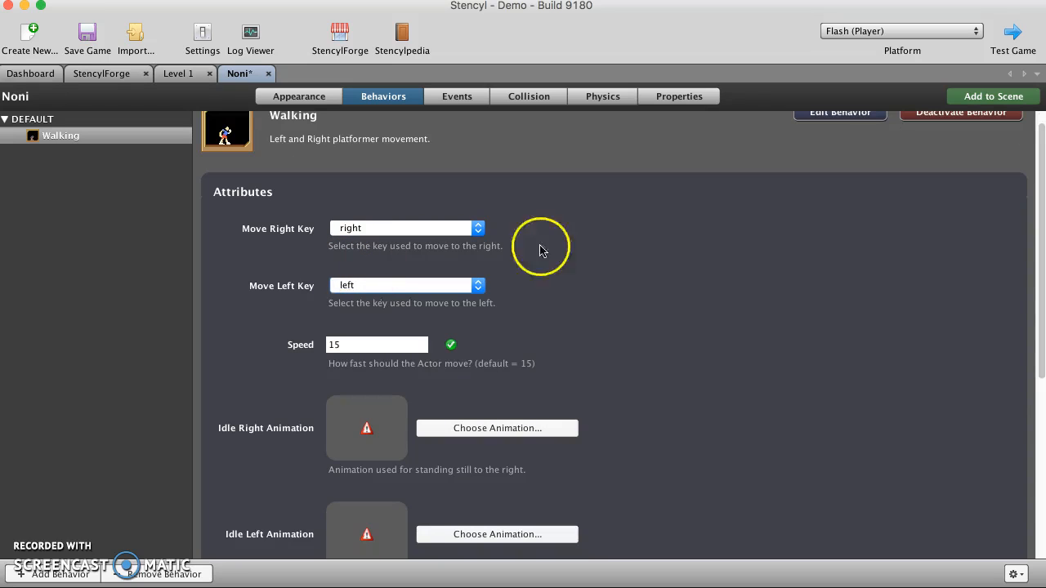
scroll(629, 269, down, 4)
scroll(629, 270, up, 5)
scroll(629, 270, down, 5)
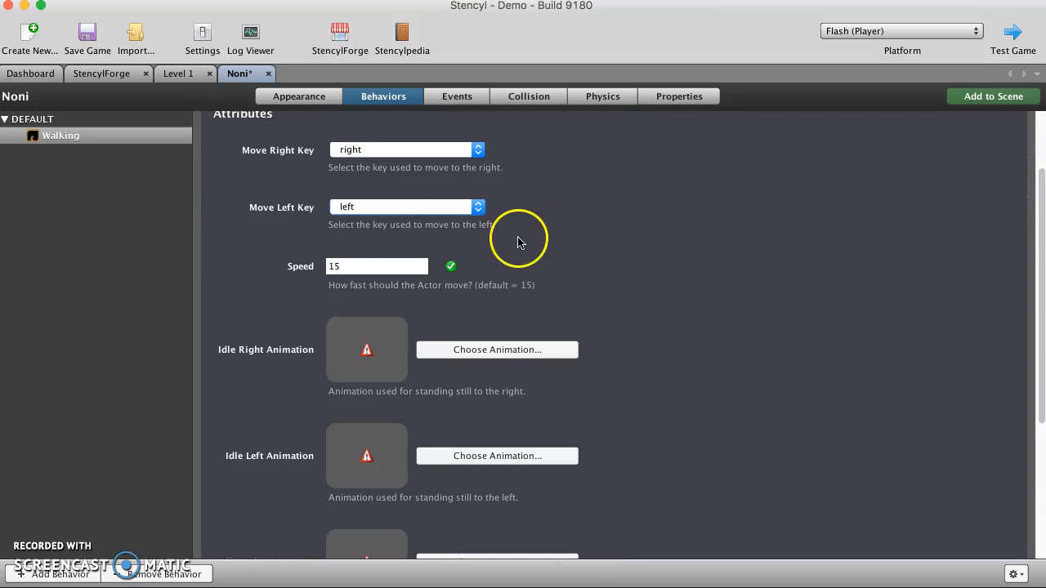
click(373, 152)
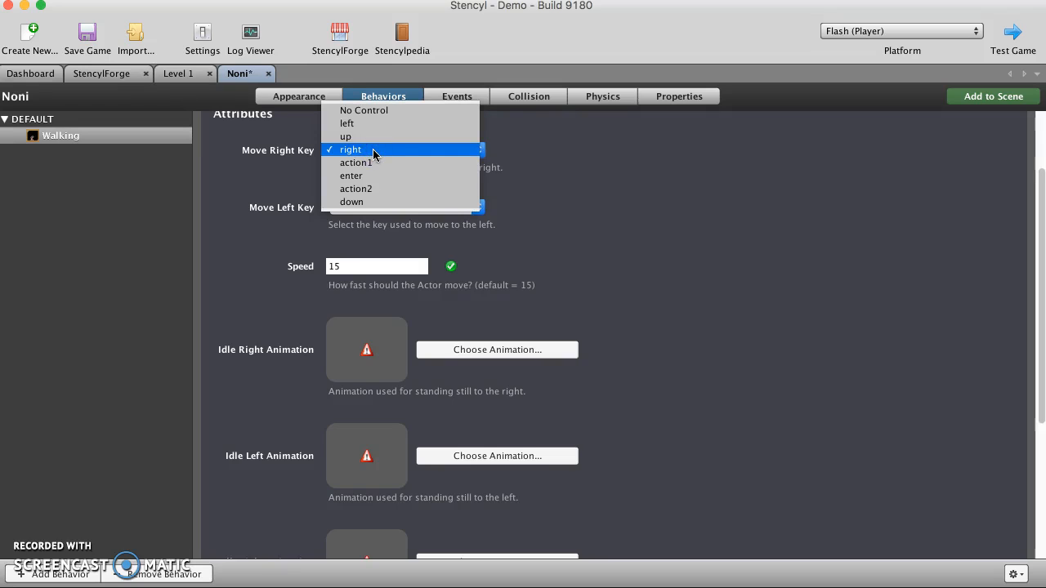
click(374, 151)
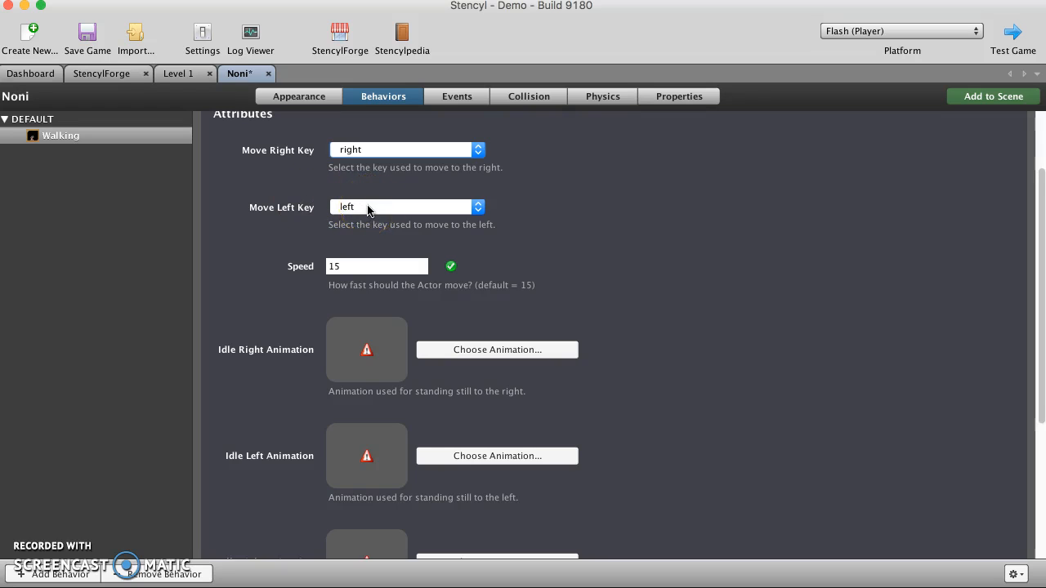
- Assign the Idle Right and Idle Left animations to the matching idle attributes of the Walking behavior
scroll(592, 273, down, 5)
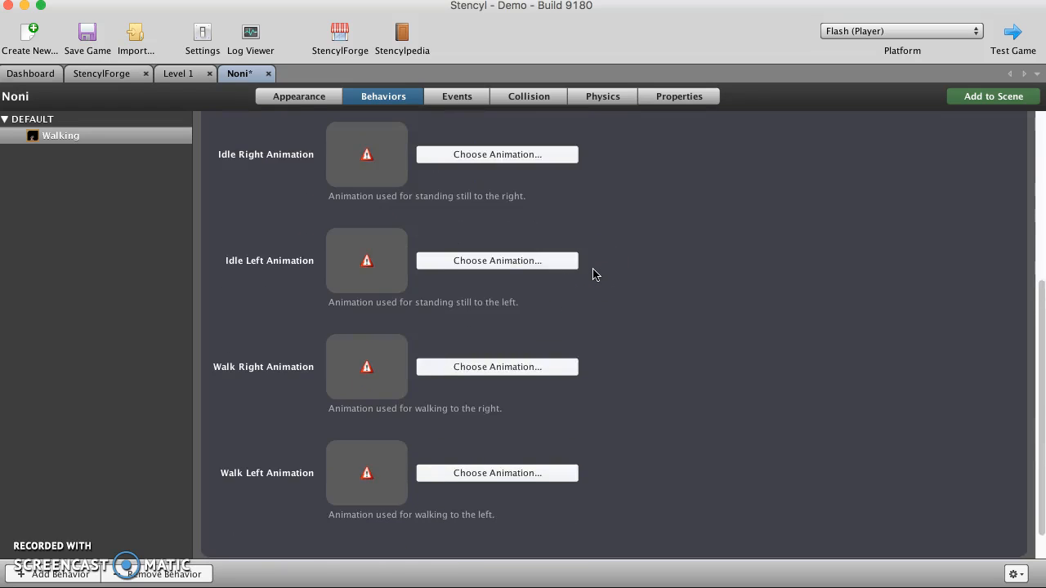
scroll(594, 274, up, 2)
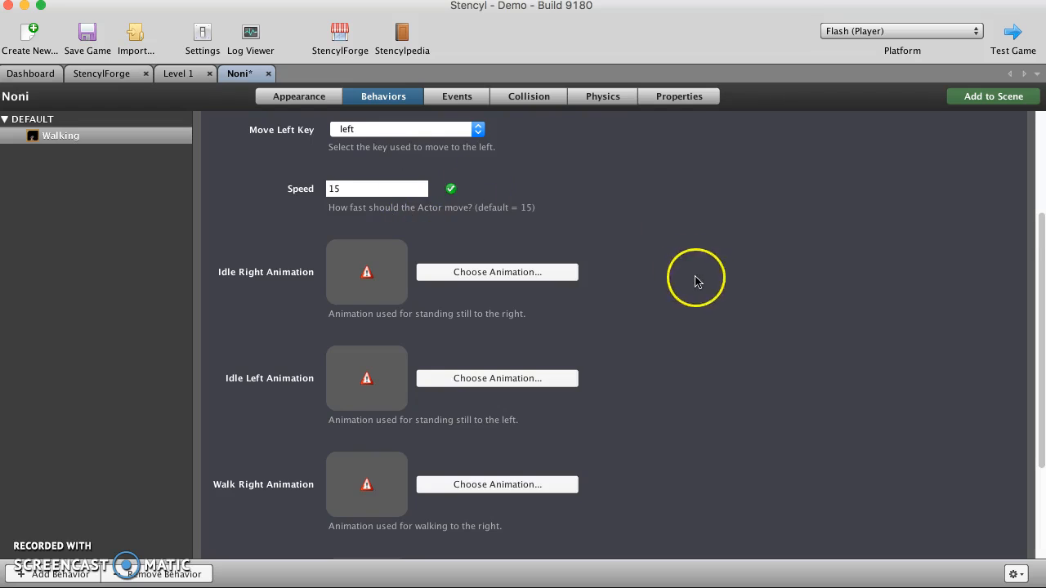
scroll(696, 281, down, 2)
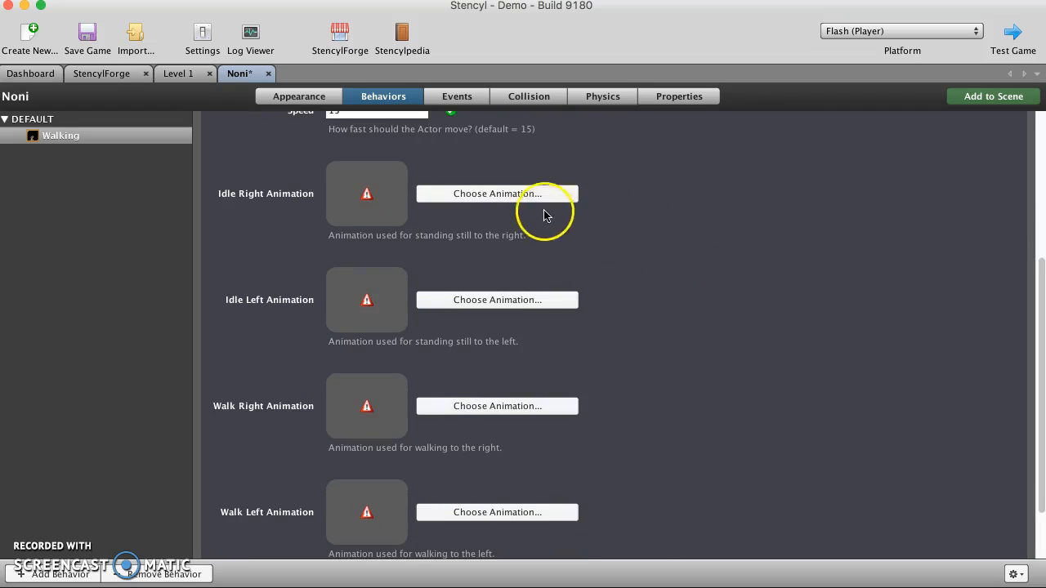
click(525, 194)
click(400, 218)
click(400, 218)
click(438, 300)
click(343, 235)
click(342, 235)
click(484, 285)
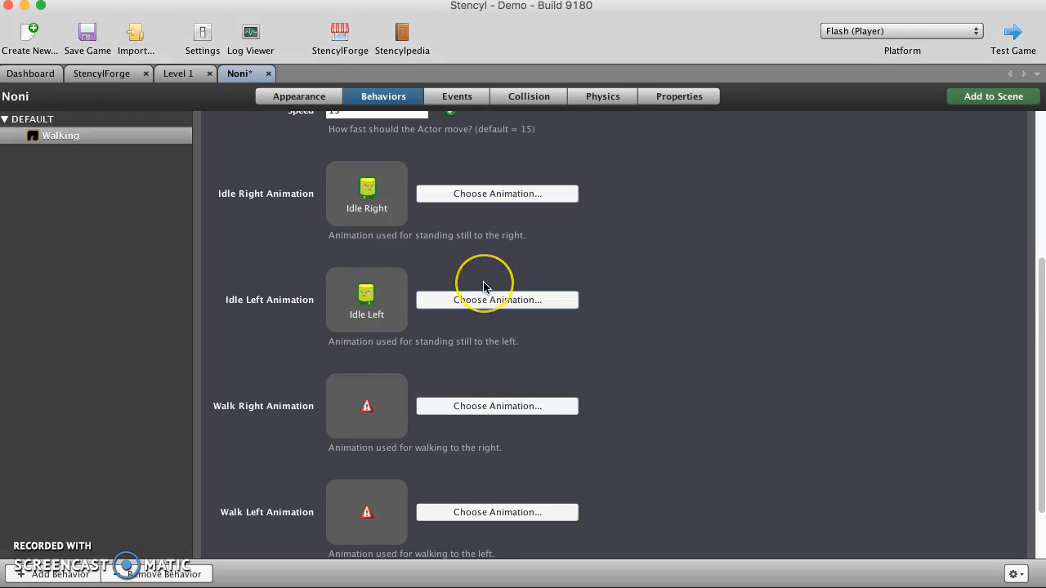
- Assign the Walk Right and Walk Left animations to the matching walk attributes of the Walking behavior
scroll(483, 287, down, 3)
click(480, 327)
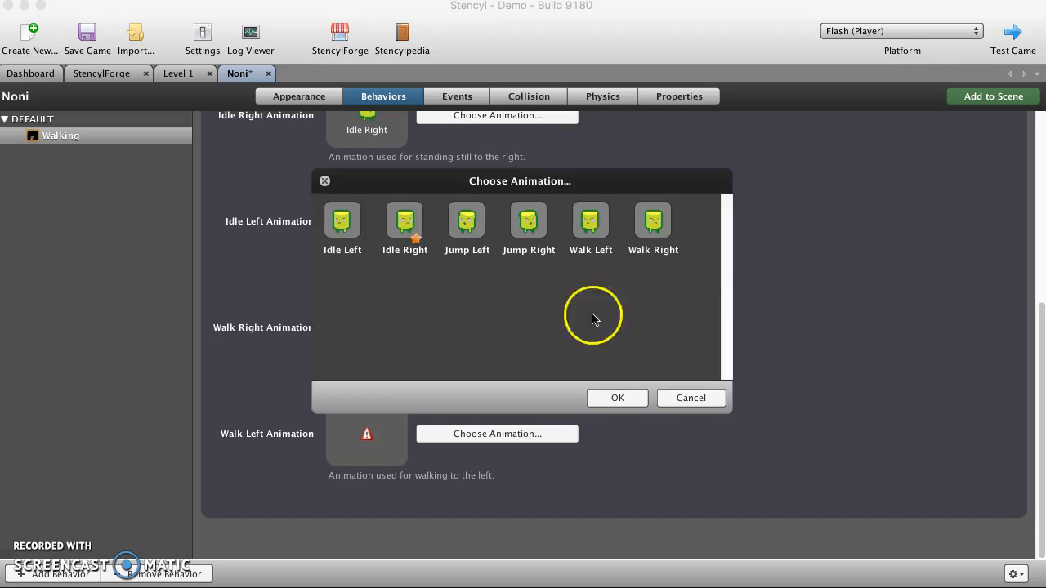
double_click(654, 233)
click(540, 389)
click(540, 428)
double_click(591, 221)
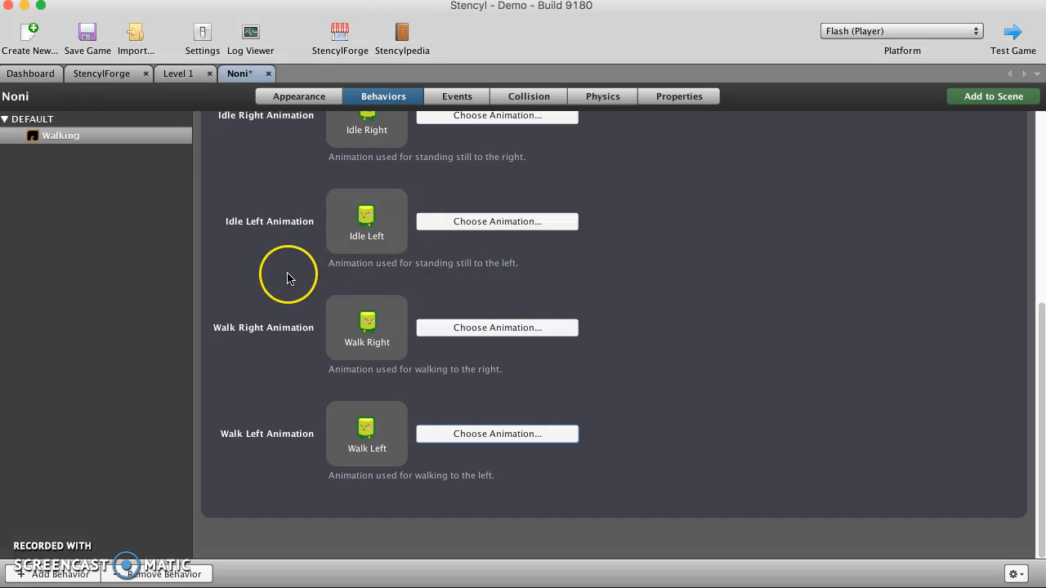
- Save the game with the Walking behavior's settings and return to the Level 1 scene
scroll(287, 276, up, 5)
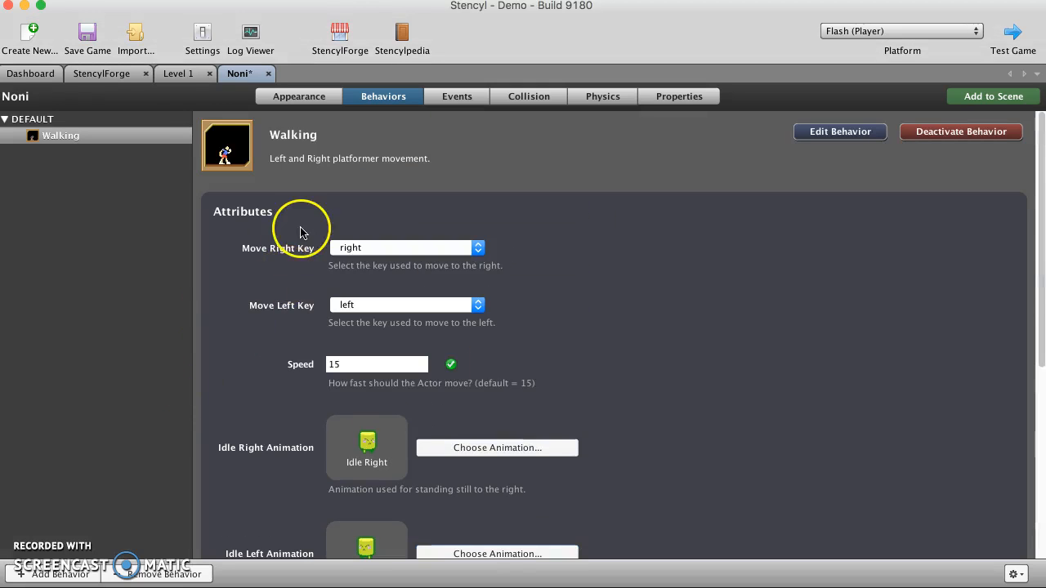
click(86, 41)
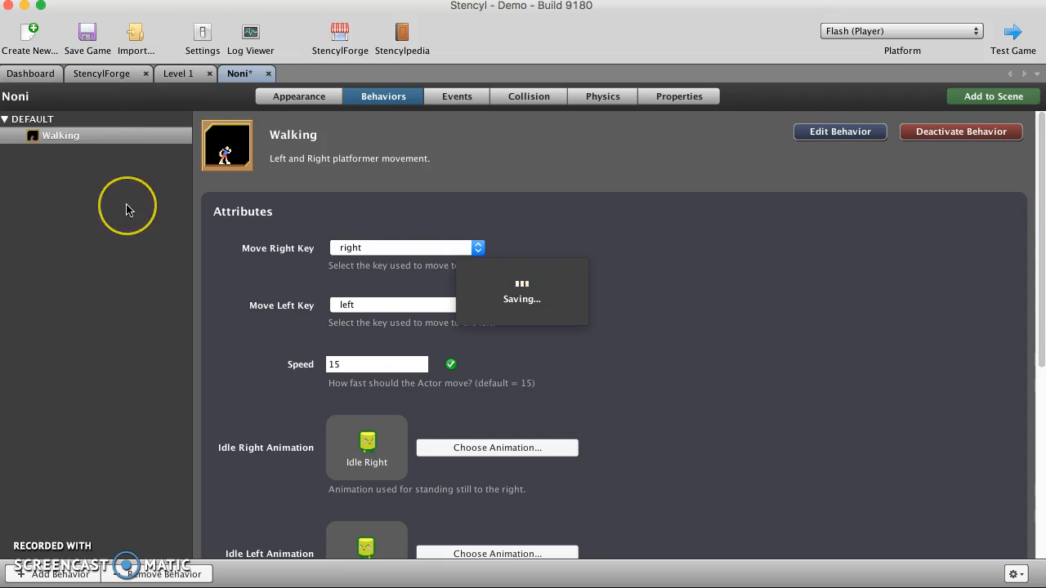
click(178, 74)
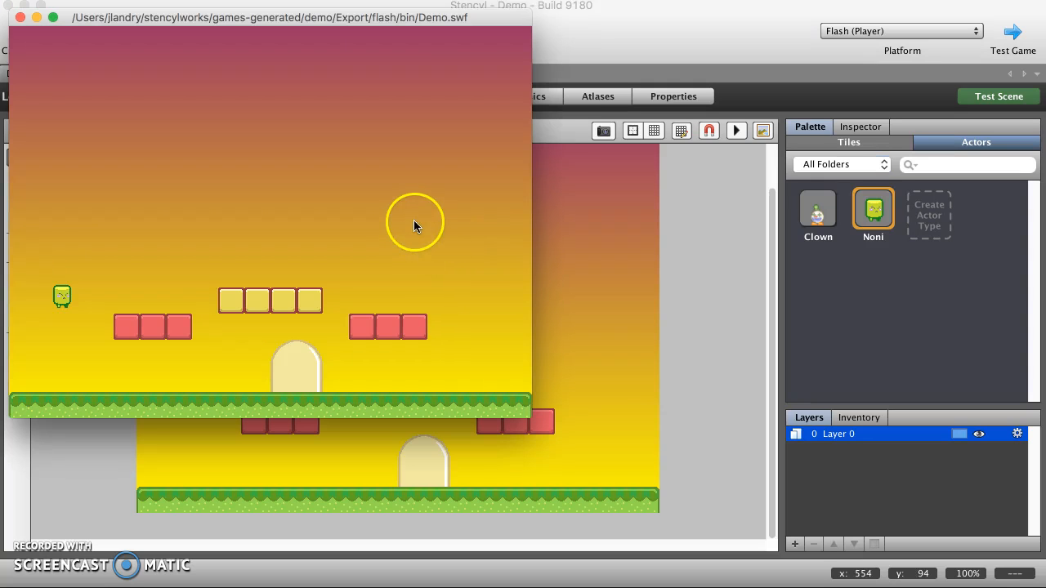
- Test Noni's walking to the right and left in the running game, and close the game window
mouse_move(344, 19)
mouse_down()
mouse_move(390, 34)
mouse_move(385, 52)
mouse_move(354, 26)
mouse_up()
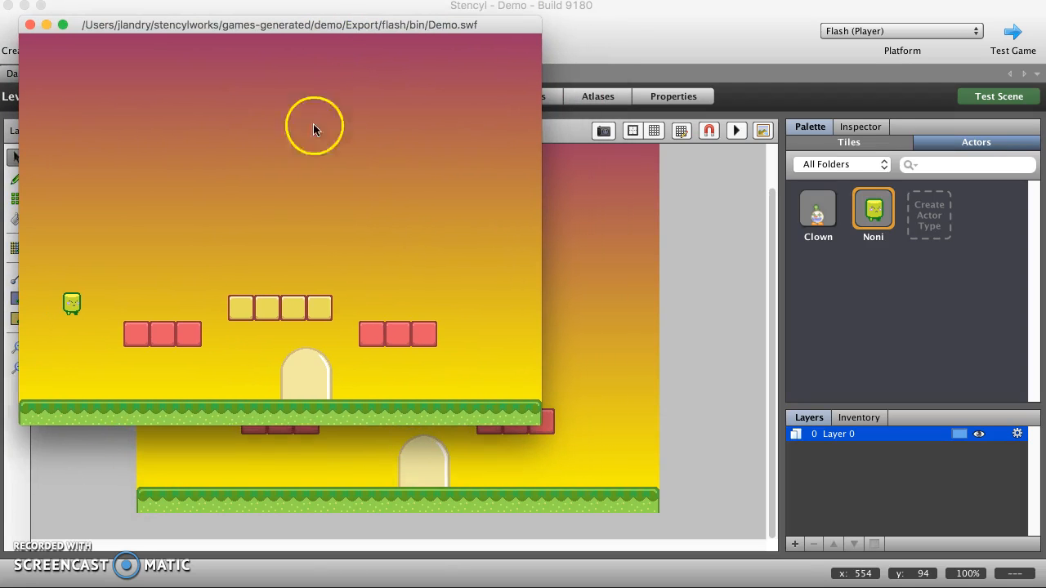
key(Right)
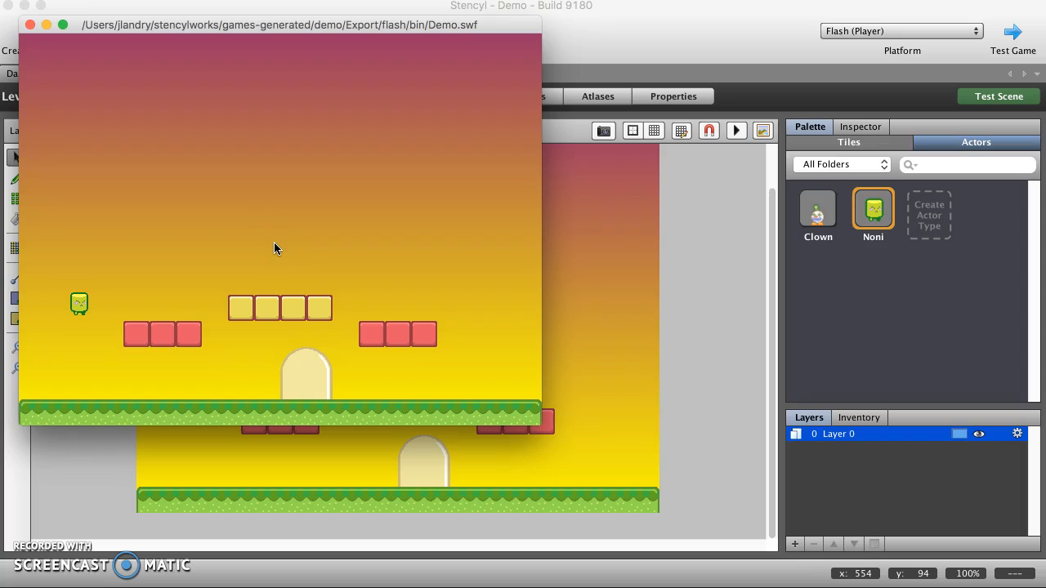
key(Left)
key(Right)
key(Left)
key(Right)
key(Left)
key(Right)
key(Left)
key(Right)
key(Left)
key(Right)
key(Left)
key(Right)
key(Left)
key(Right)
key(Right)
key(Left)
key(Right)
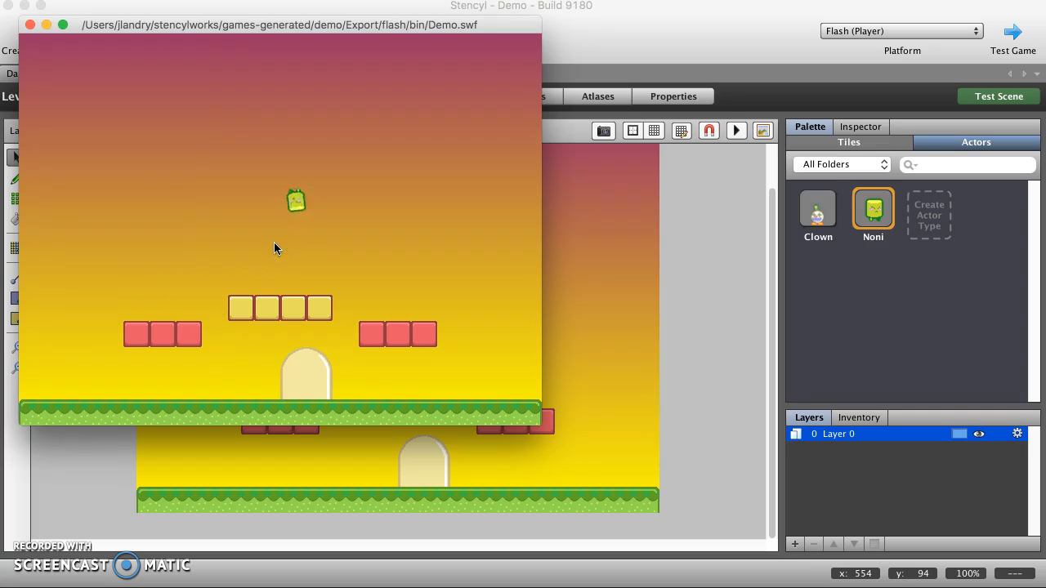
key(Right)
key(Right)
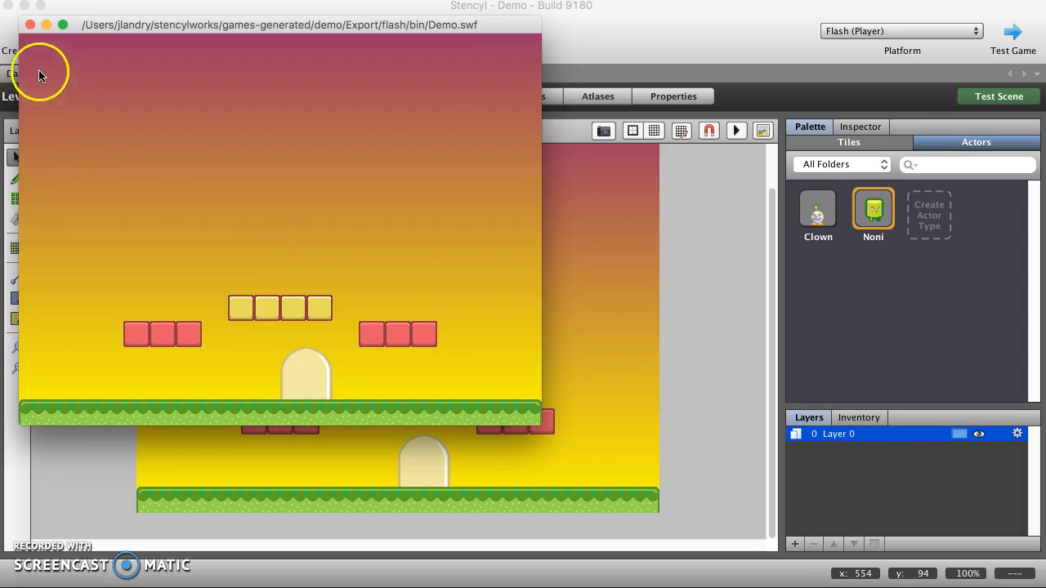
click(29, 26)
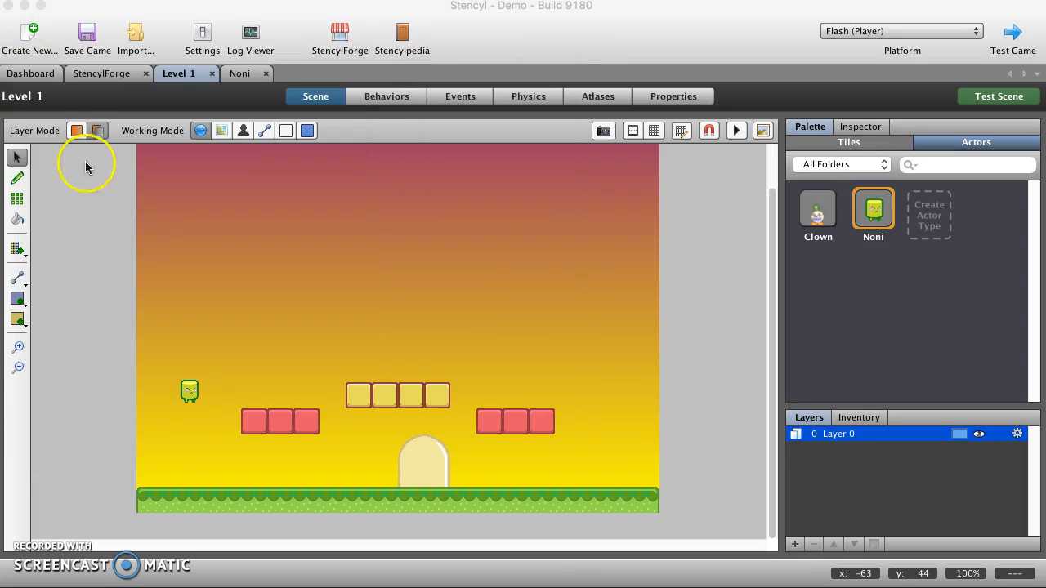
- Set Level 1's vertical gravity to 85 with the direction Down, save the game and return to the scene layout
click(70, 184)
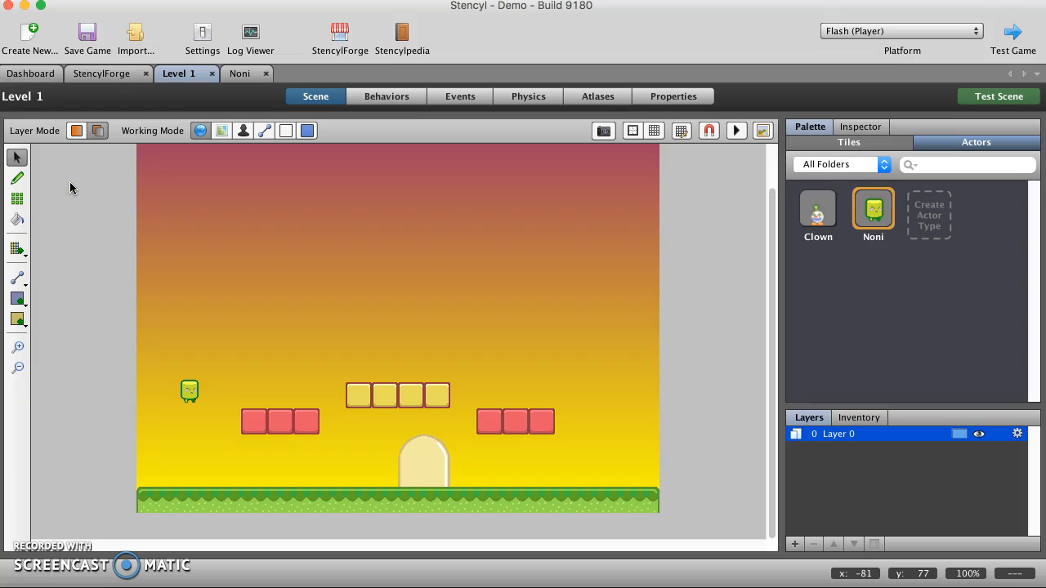
click(770, 236)
drag(770, 237, 771, 209)
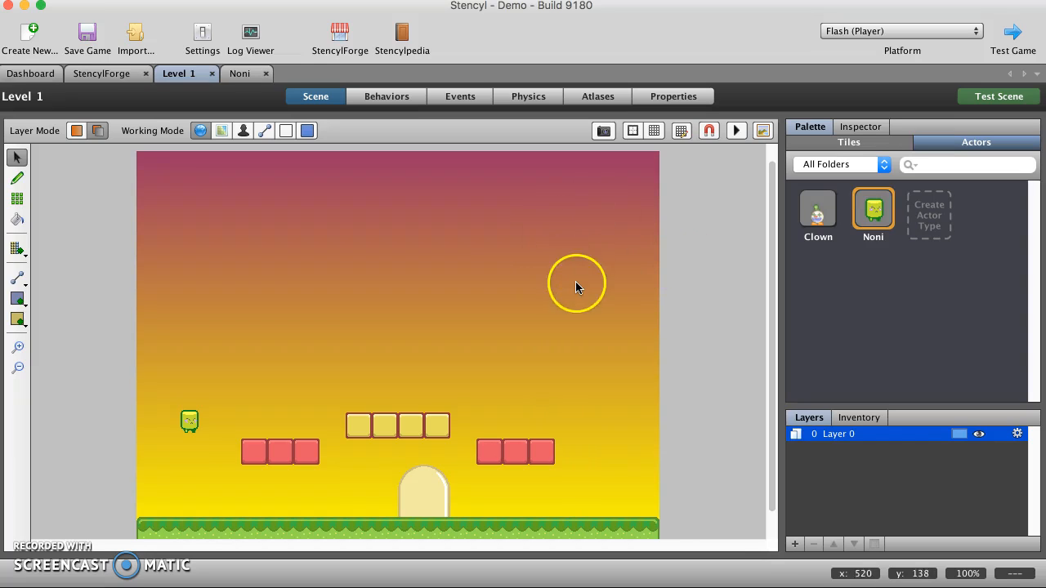
key(super+s)
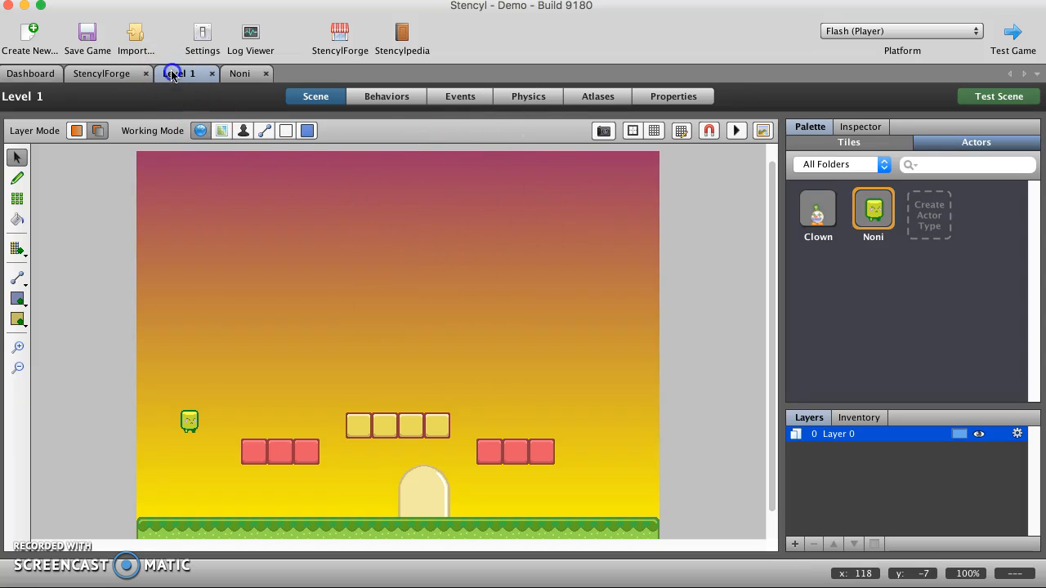
click(522, 94)
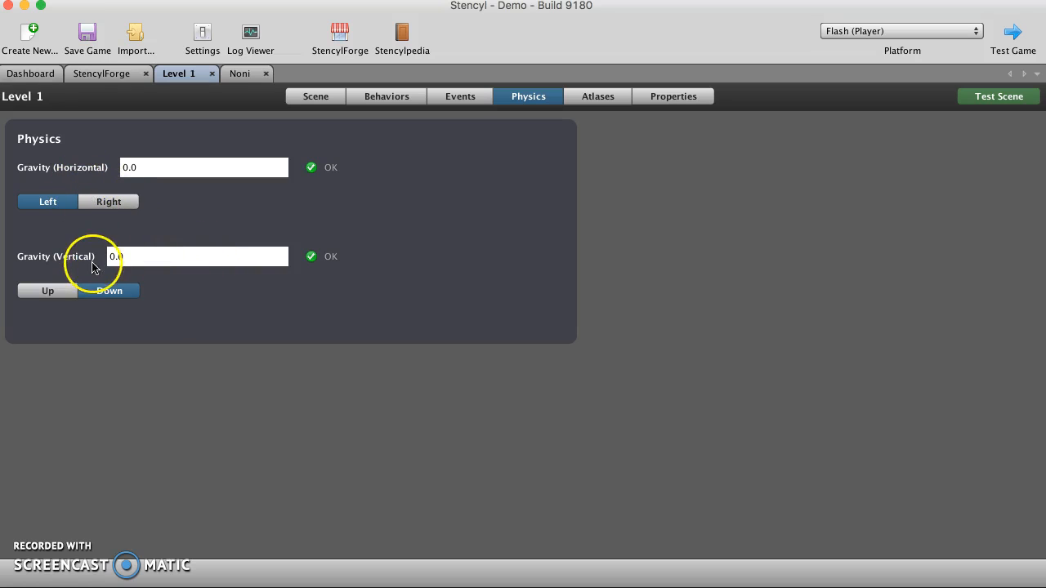
drag(128, 257, 90, 258)
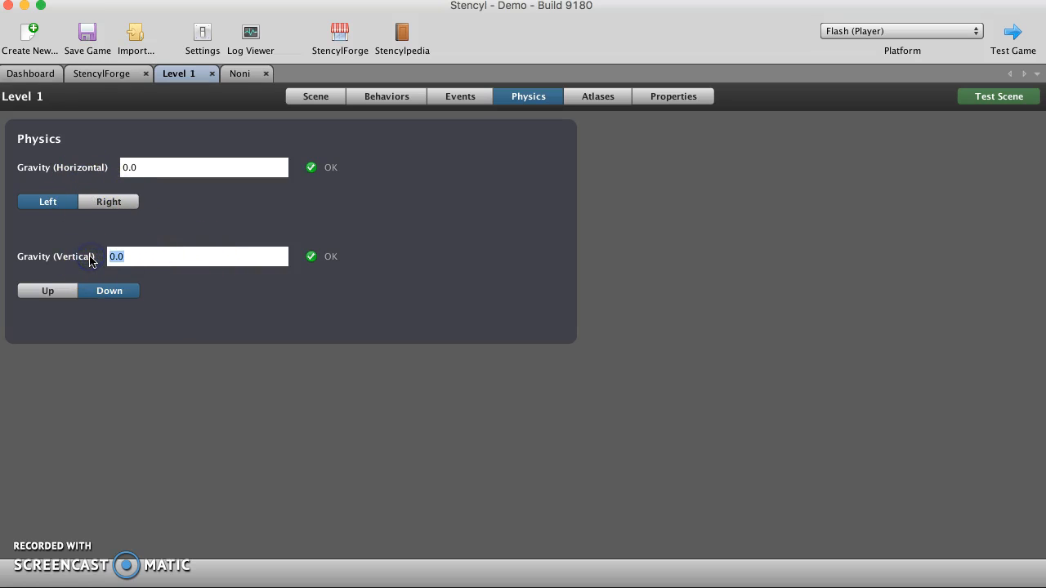
text(85)
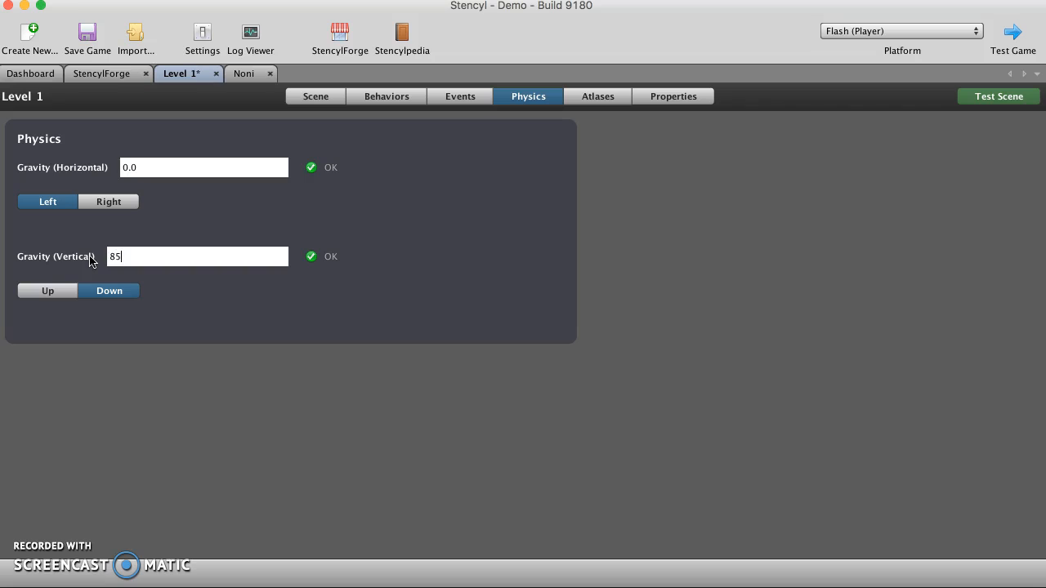
click(128, 288)
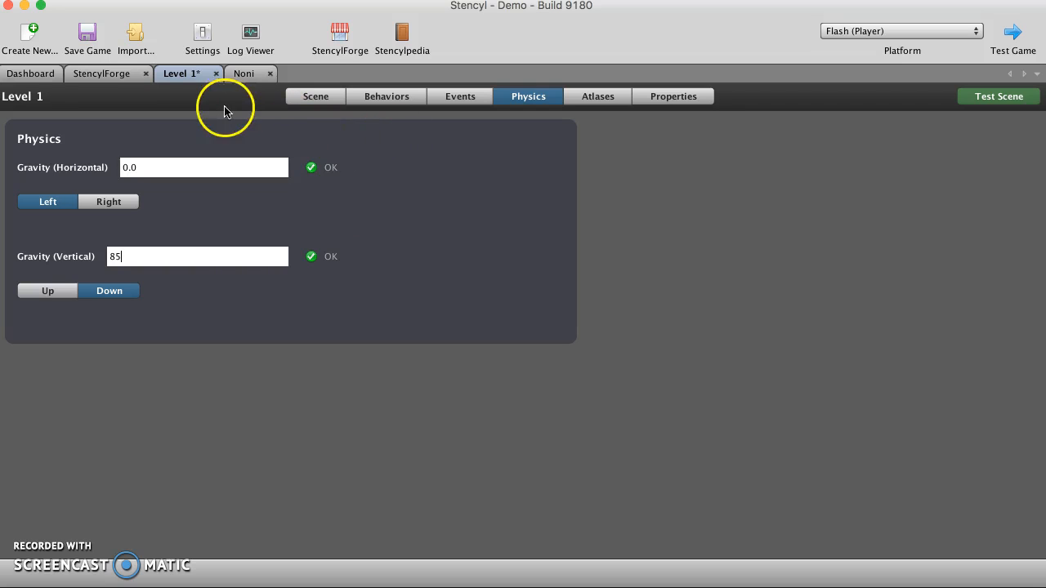
click(88, 37)
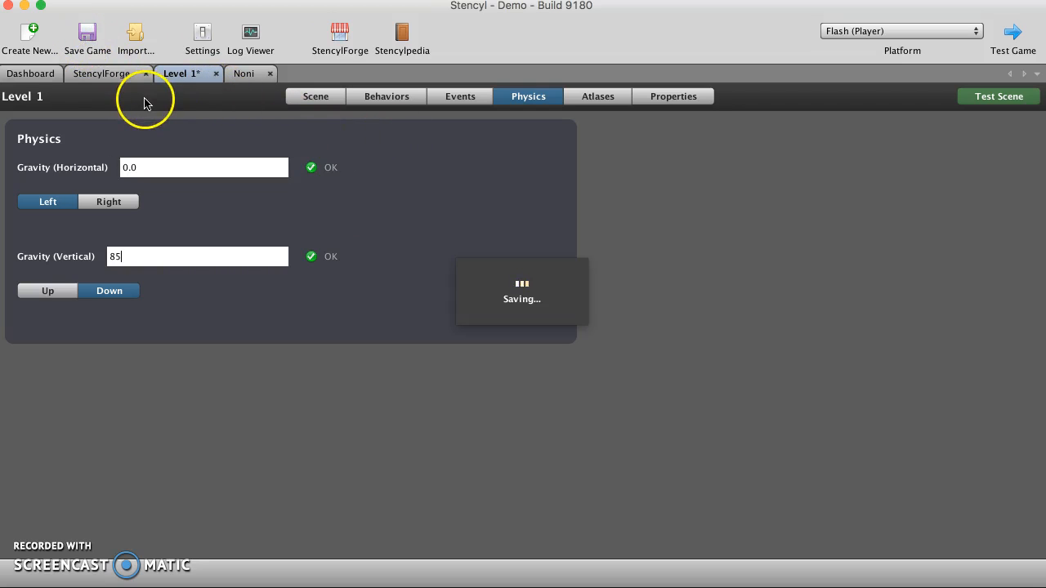
click(330, 103)
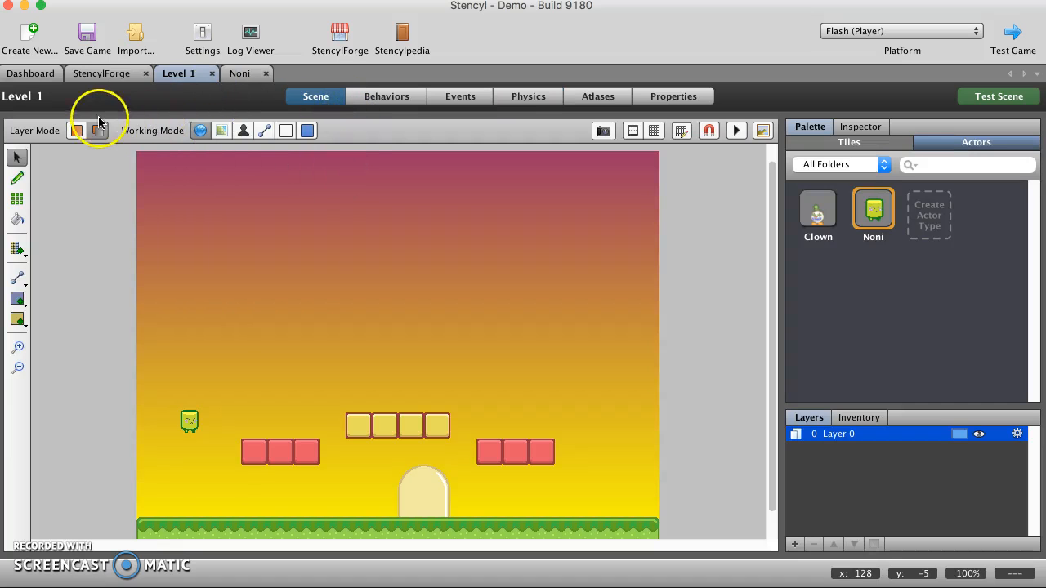
- Set Can Rotate to No in the Noni actor's general physics settings and view its animations
click(241, 73)
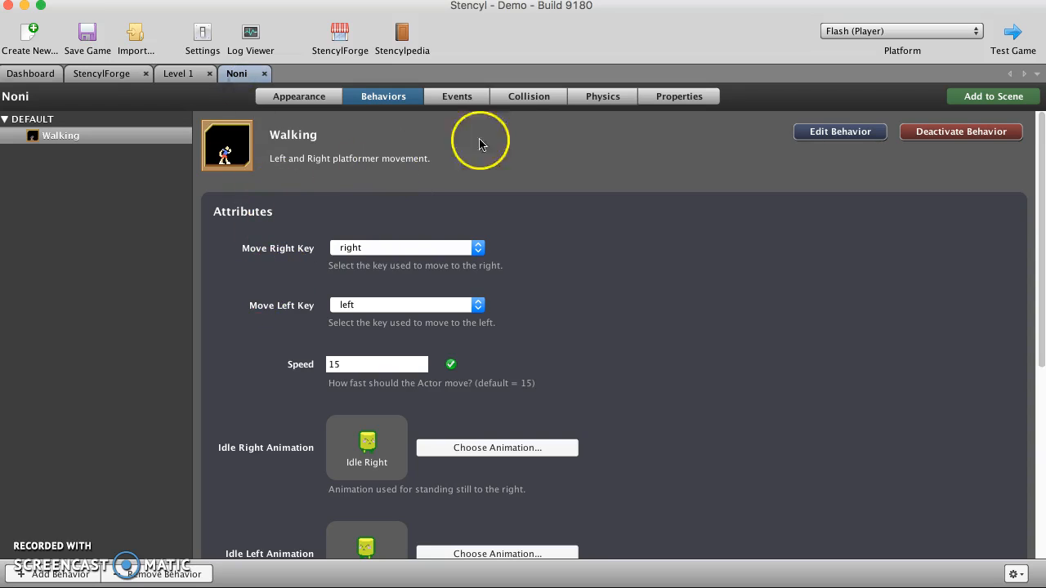
click(593, 100)
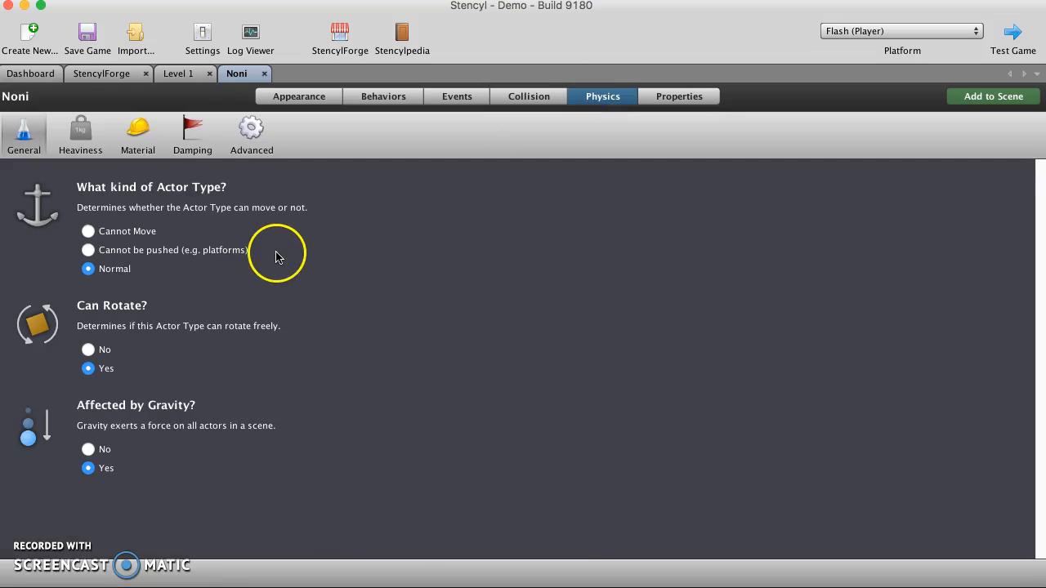
click(86, 351)
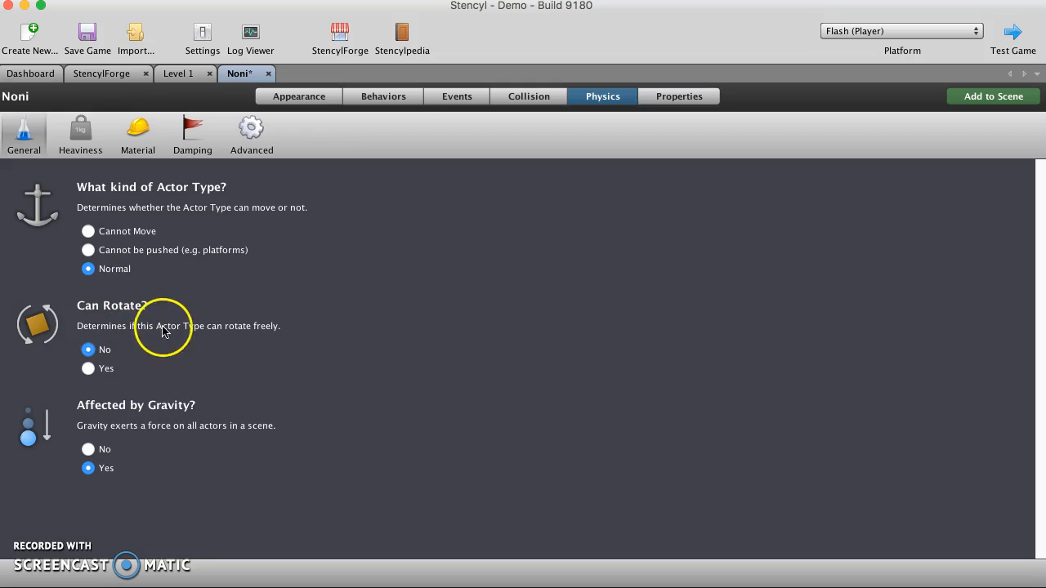
click(318, 98)
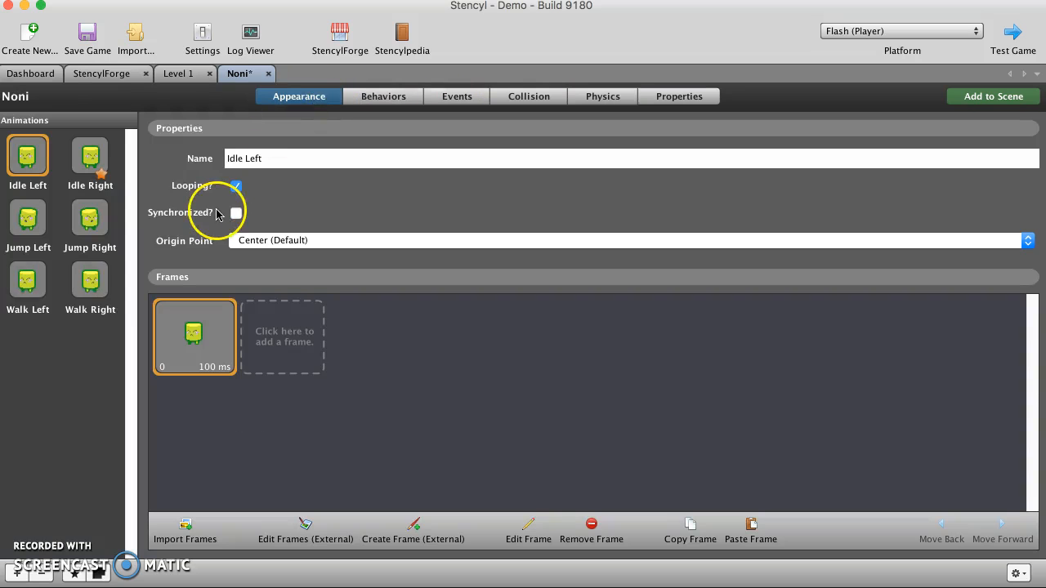
- Add the Jumping behavior to the Noni actor
click(375, 99)
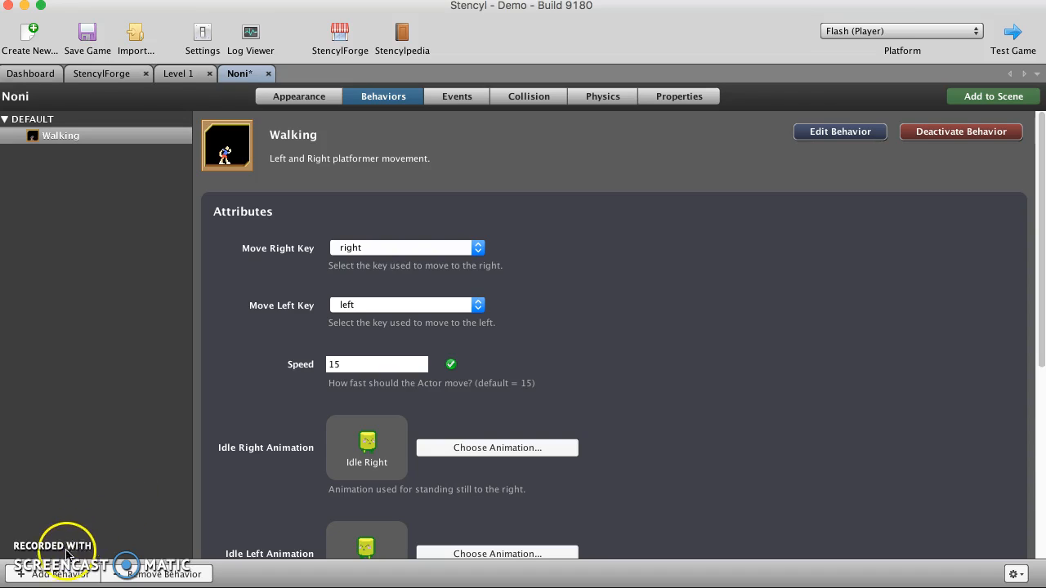
click(58, 575)
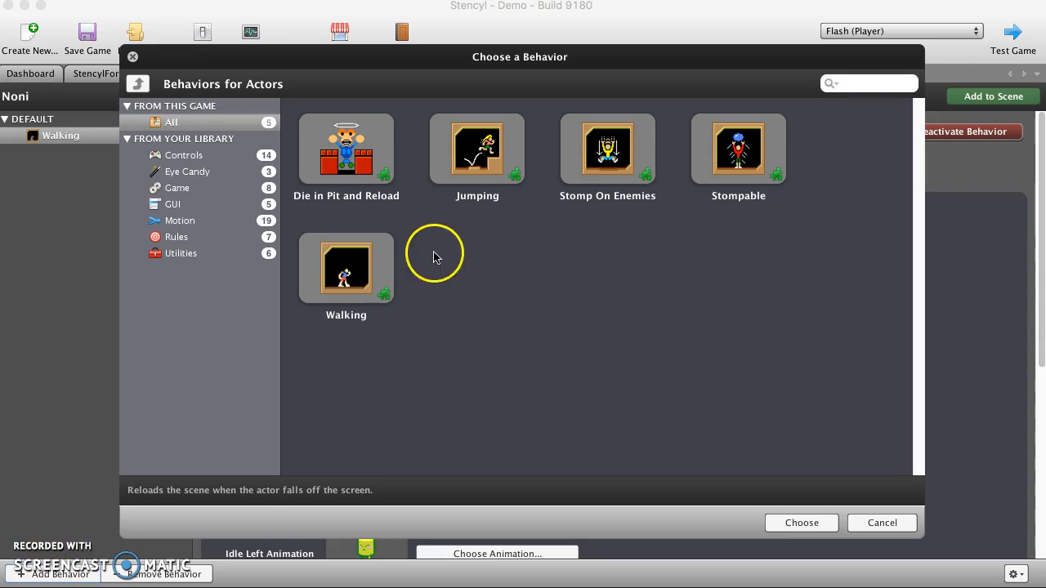
click(487, 152)
double_click(482, 152)
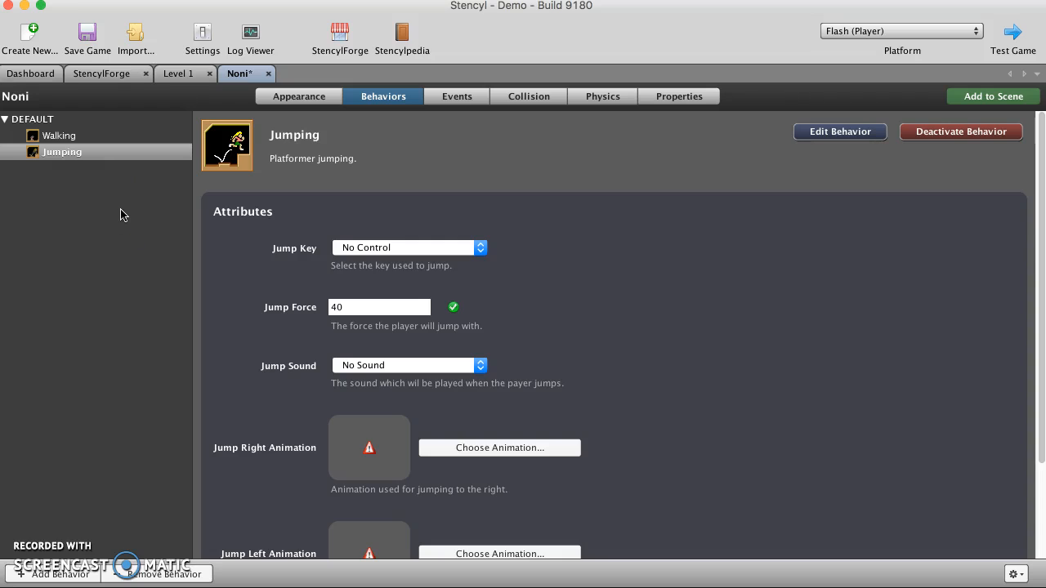
- Set the Jumping behavior's Jump Key to up and its Jump Sound to Jump
click(356, 249)
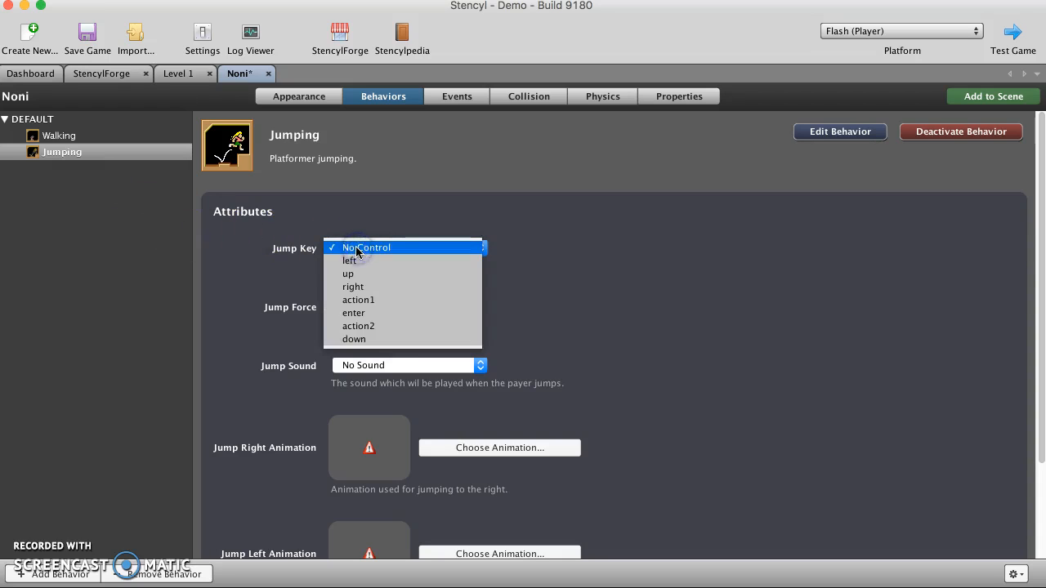
click(356, 274)
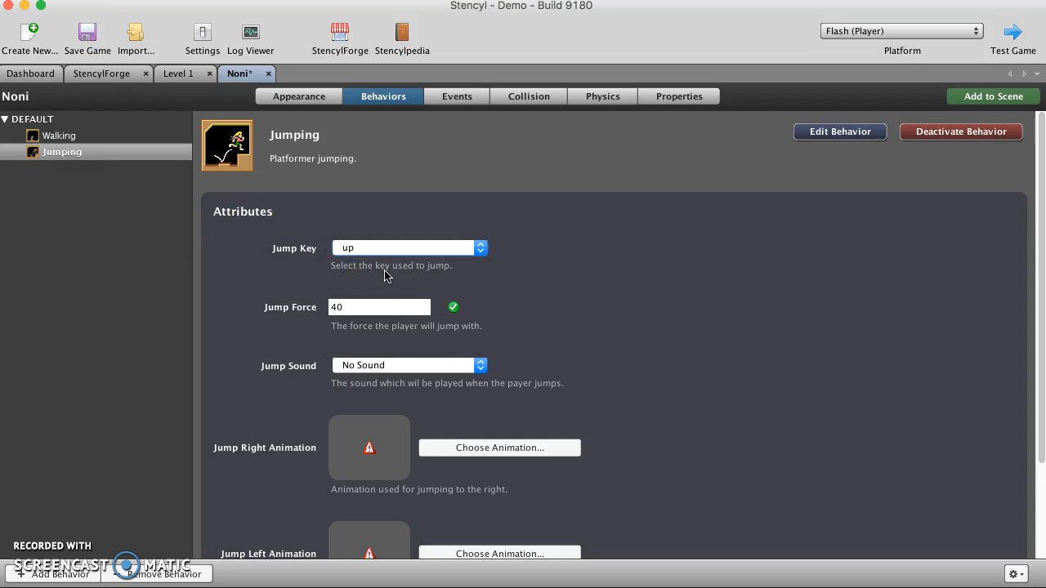
click(368, 365)
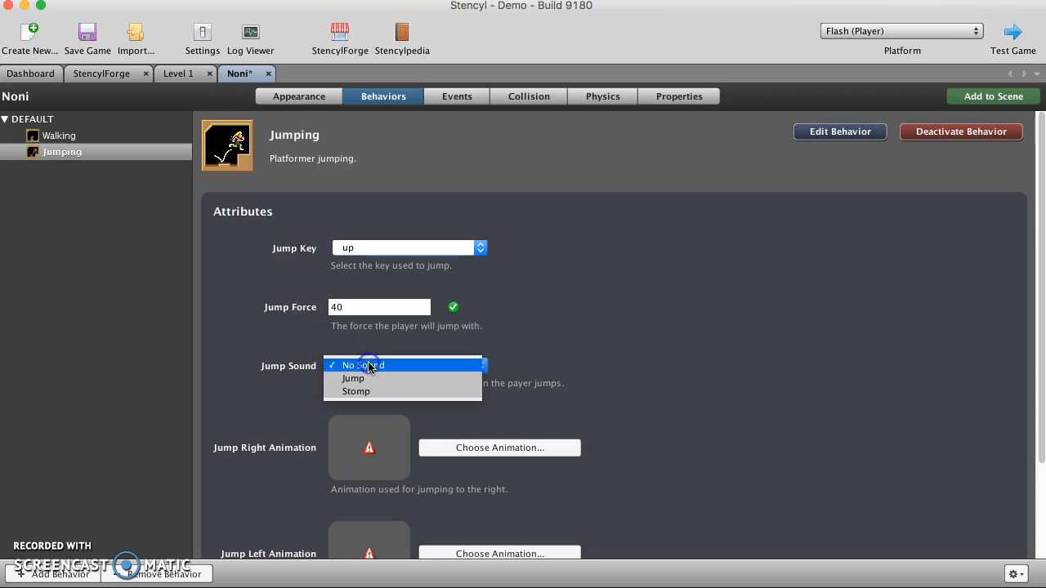
click(367, 378)
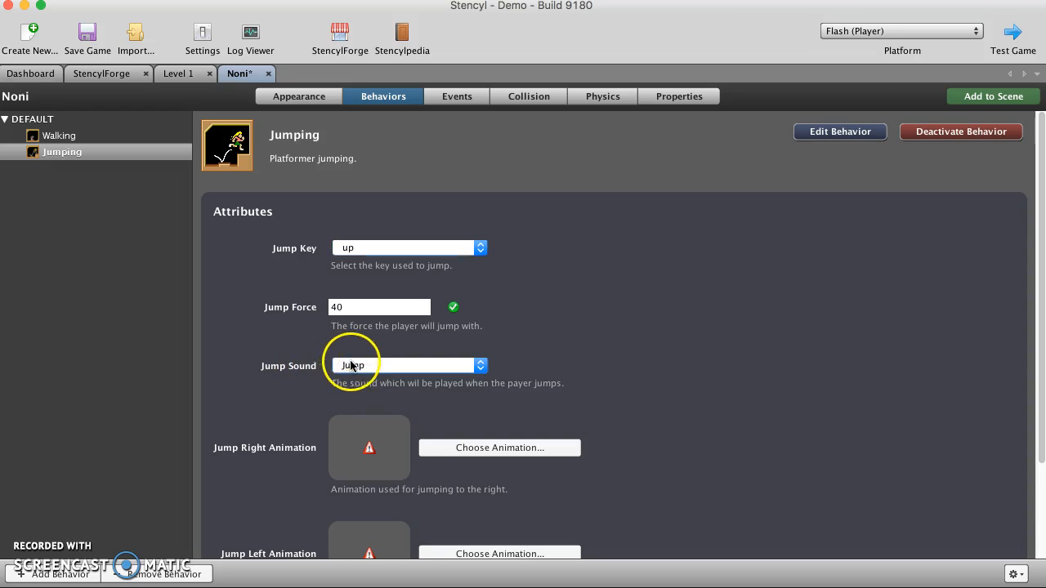
click(351, 365)
click(351, 366)
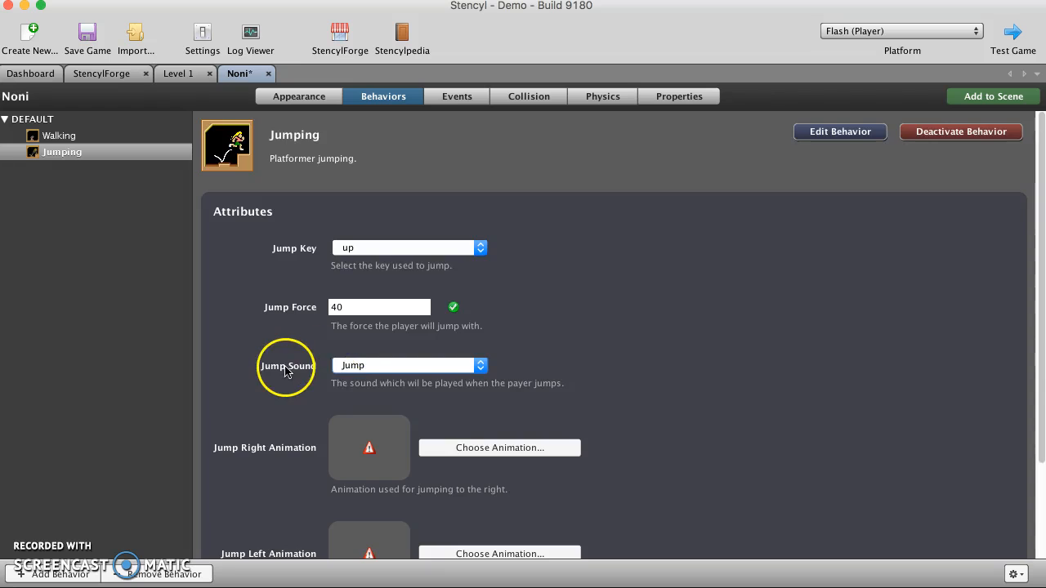
- Assign the Jump Right and Jump Left animations to the matching attributes of the Jumping behavior
scroll(286, 369, down, 3)
click(450, 349)
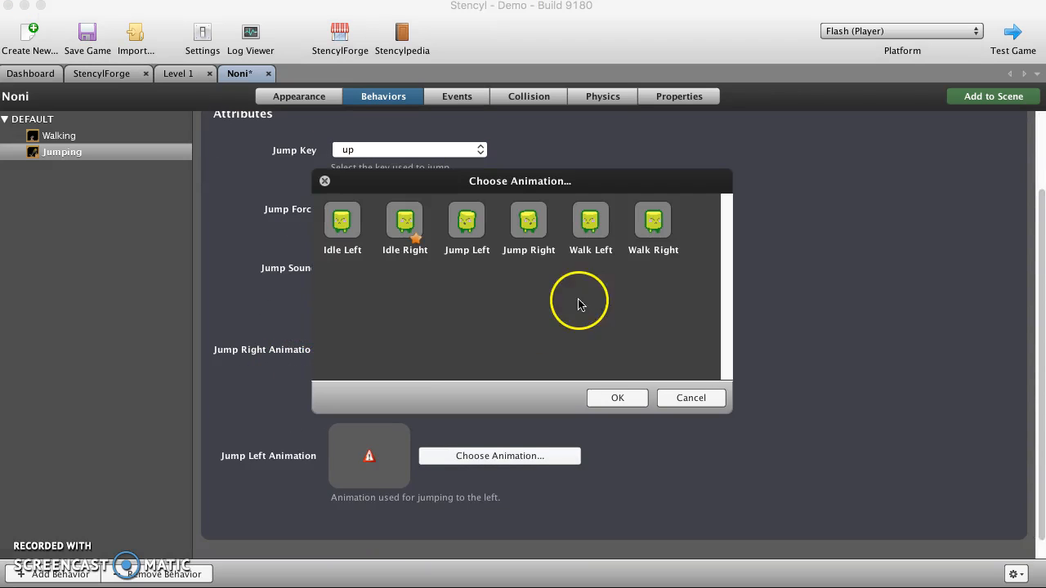
double_click(532, 223)
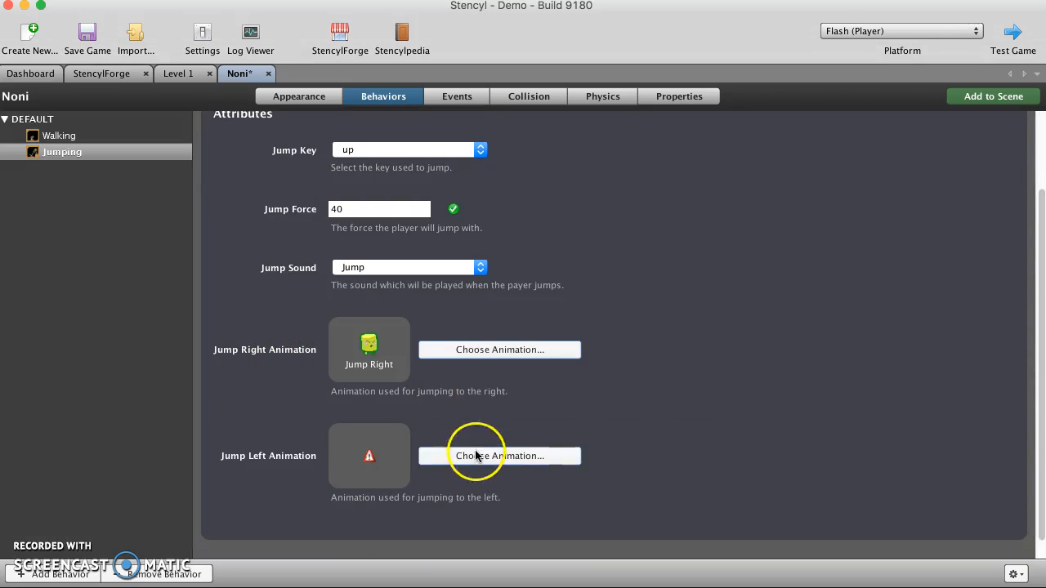
click(476, 456)
double_click(465, 220)
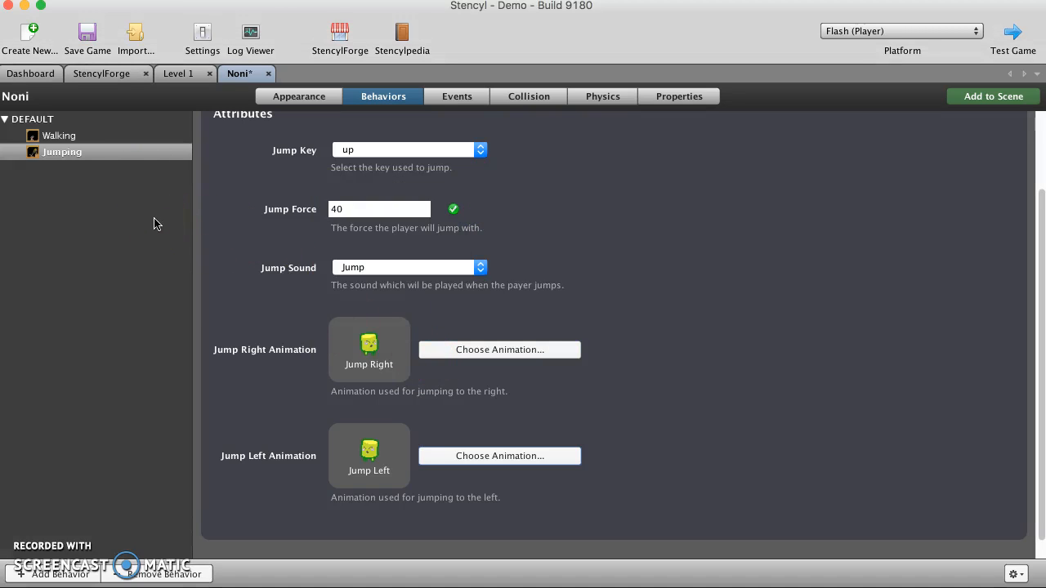
- Save the game and close the Noni actor's editor to return to Level 1
click(87, 34)
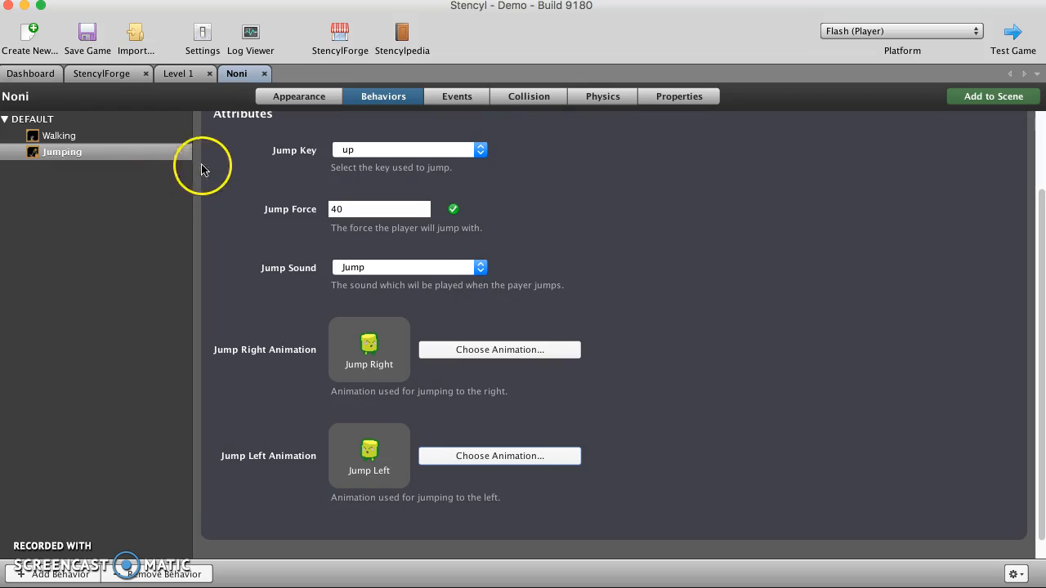
scroll(226, 163, up, 3)
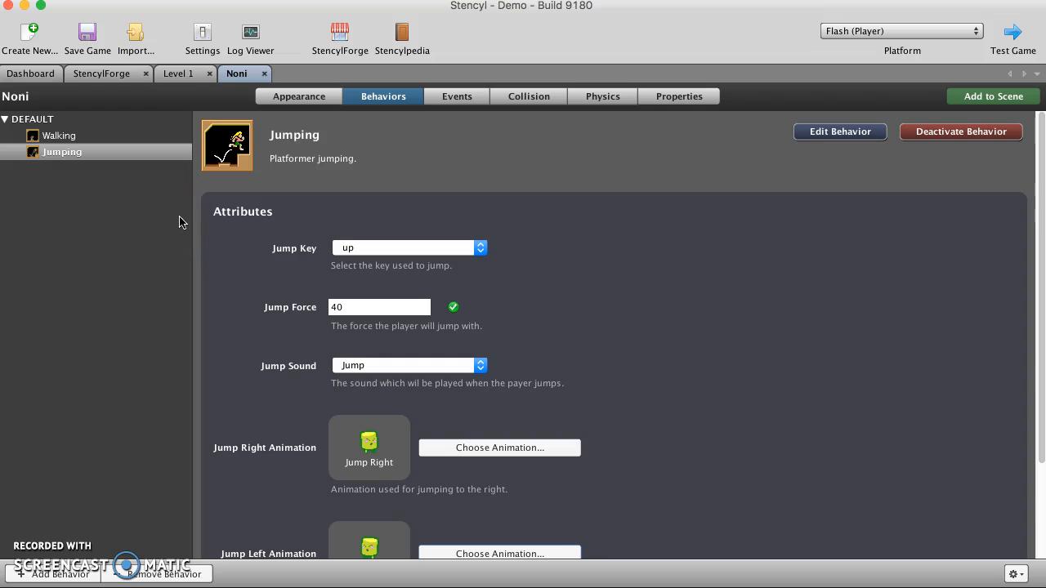
click(264, 74)
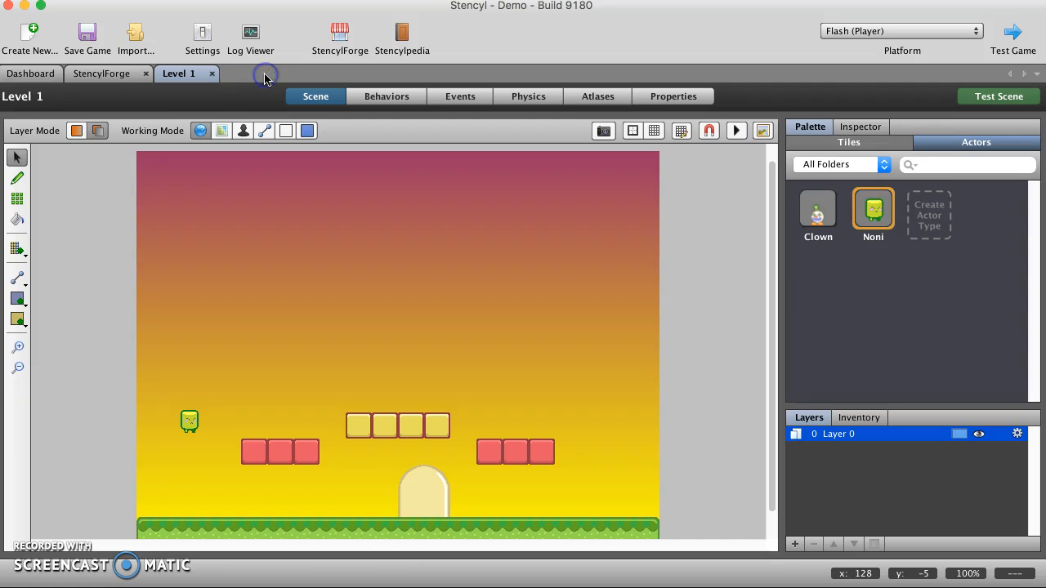
- Close the Level 1 scene and open the Noni actor type from the dashboard
click(212, 74)
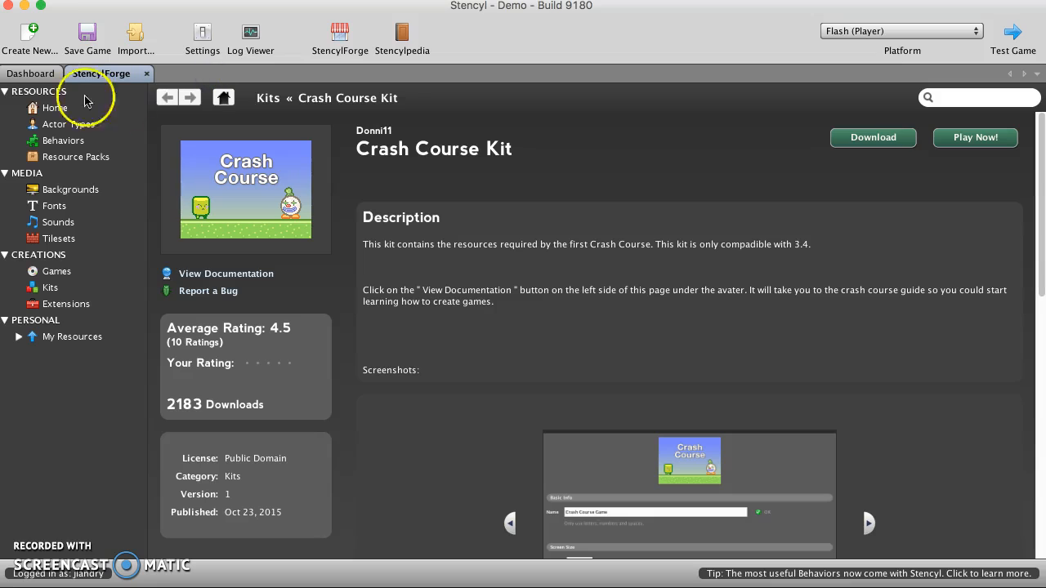
click(33, 76)
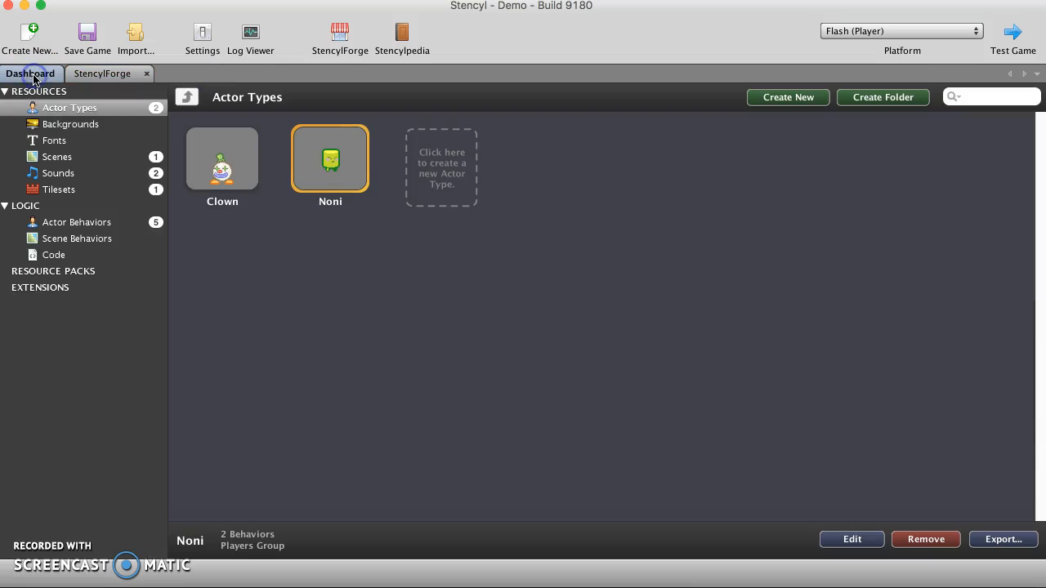
click(323, 169)
click(323, 169)
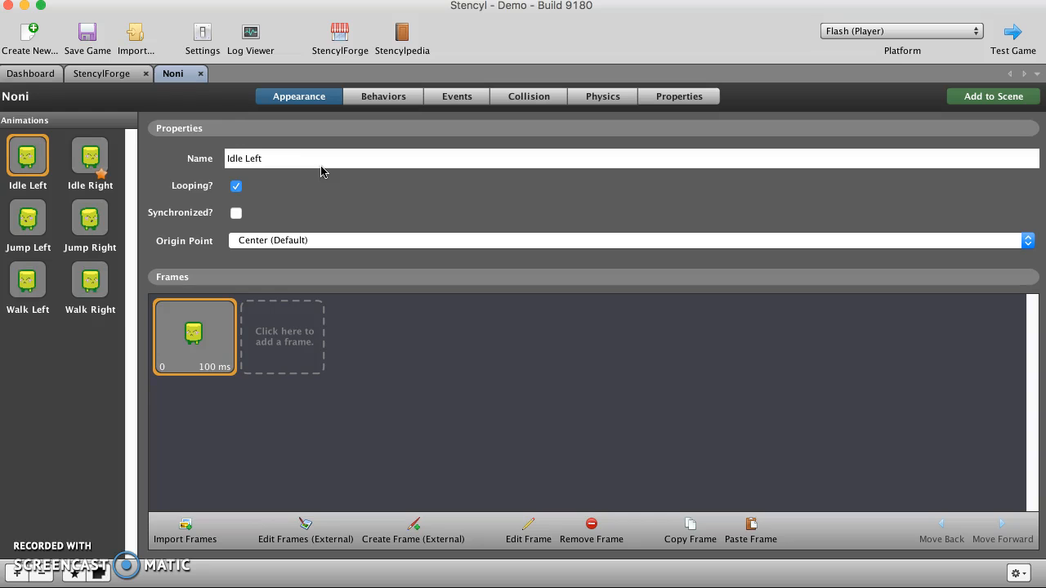
- Reopen the Level 1 scene from the dashboard's list of scenes
click(30, 73)
click(57, 157)
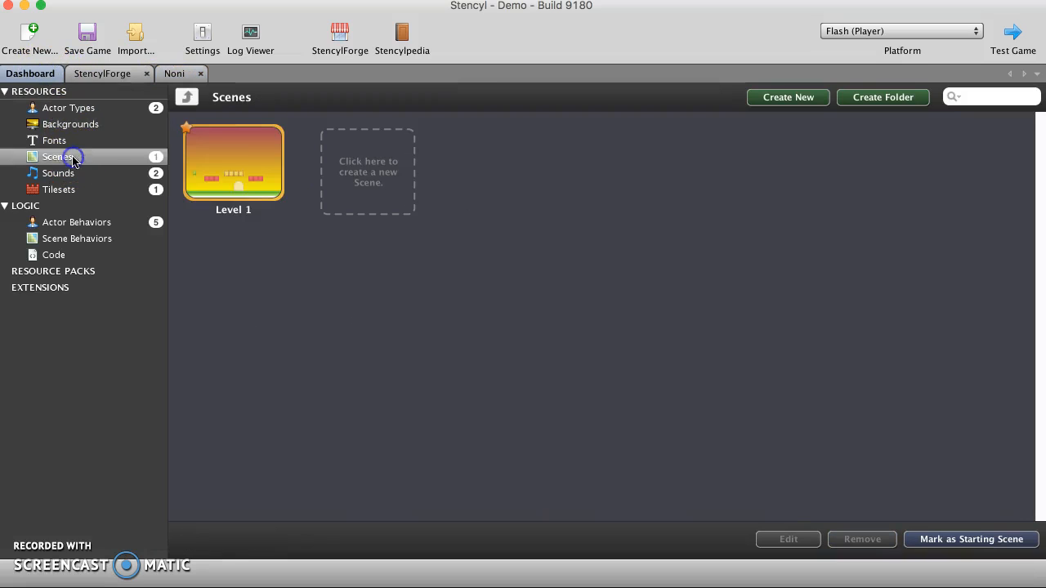
double_click(231, 178)
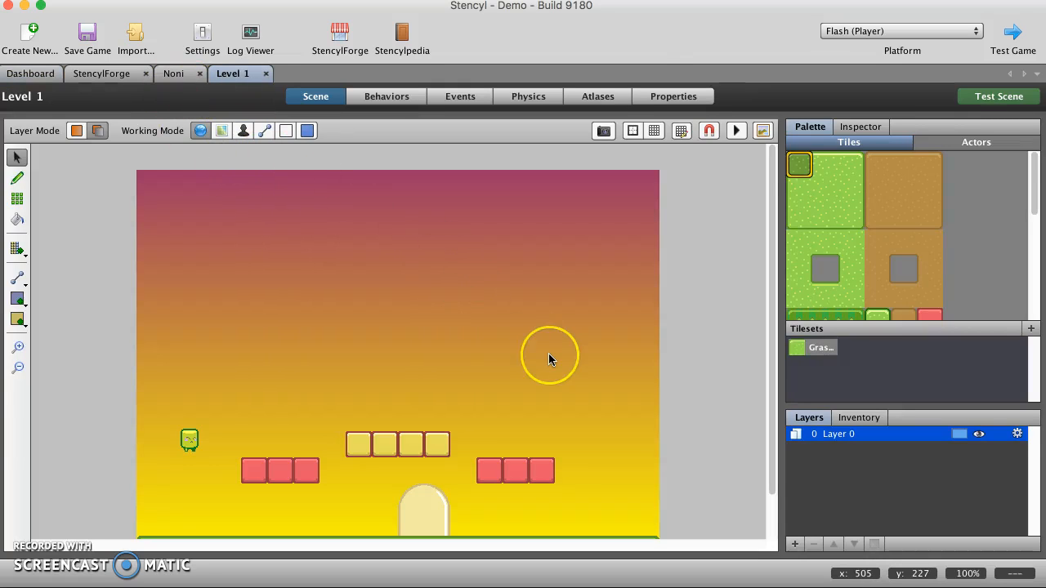
scroll(549, 358, down, 1)
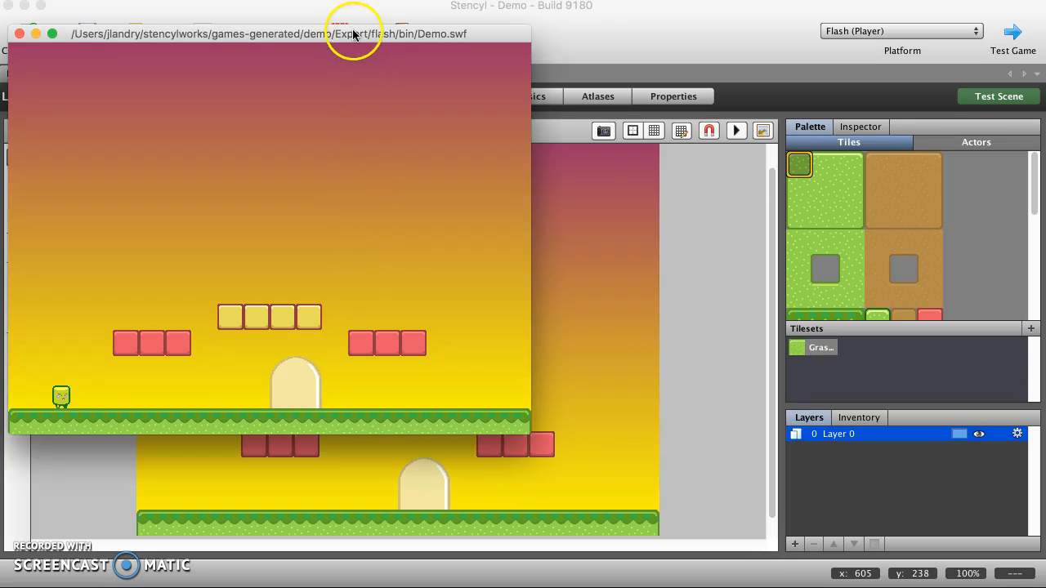
- Test the game and walk Noni right and left along the grass to check the walking behavior
drag(354, 35, 380, 45)
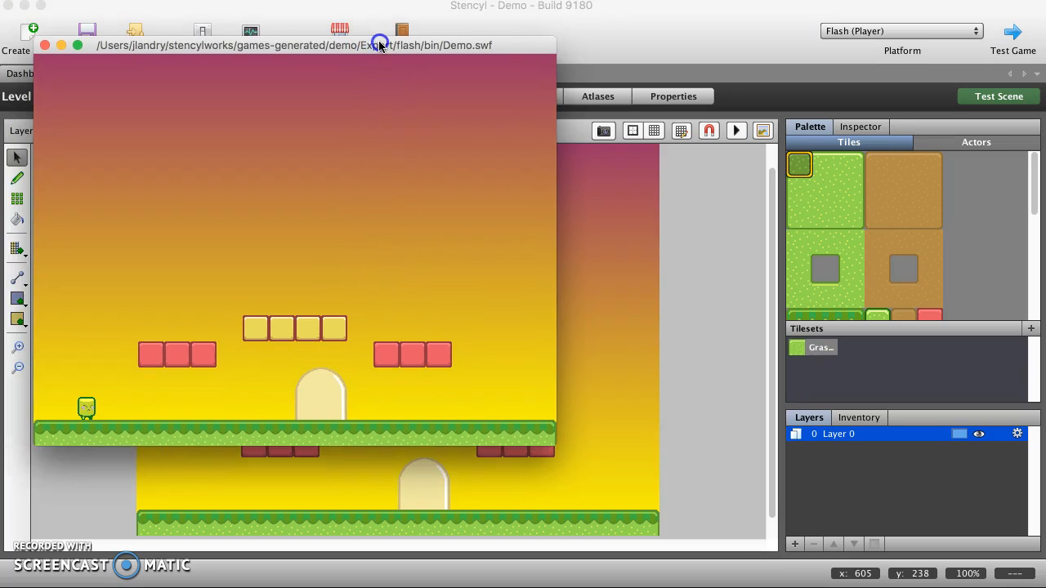
key(Right)
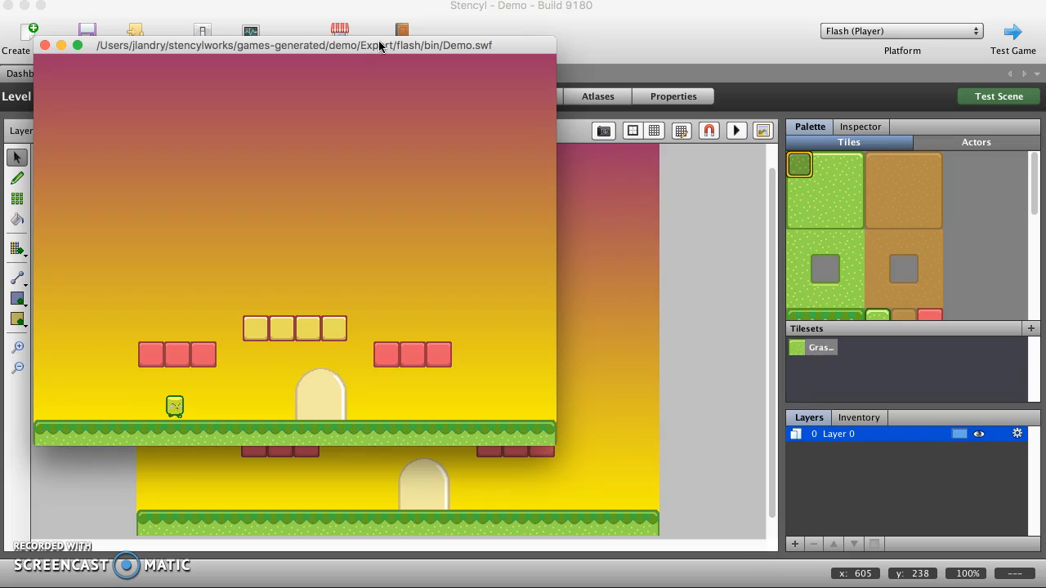
key(Left)
key(Left)
key(Right)
key(Left)
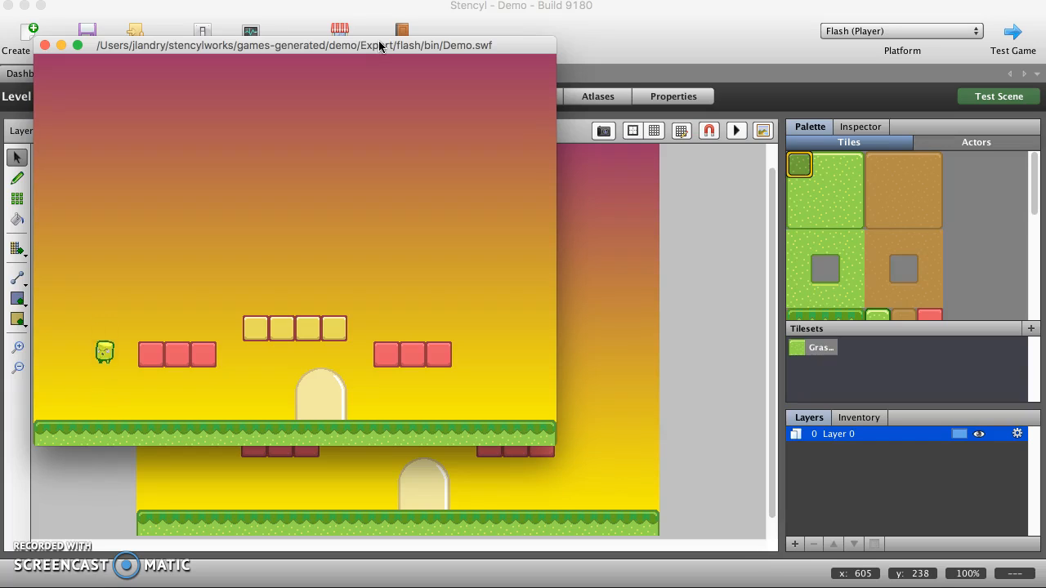
- Test the jumping behavior by making Noni jump in both directions around the left group of red blocks
key(Up)
key(Right)
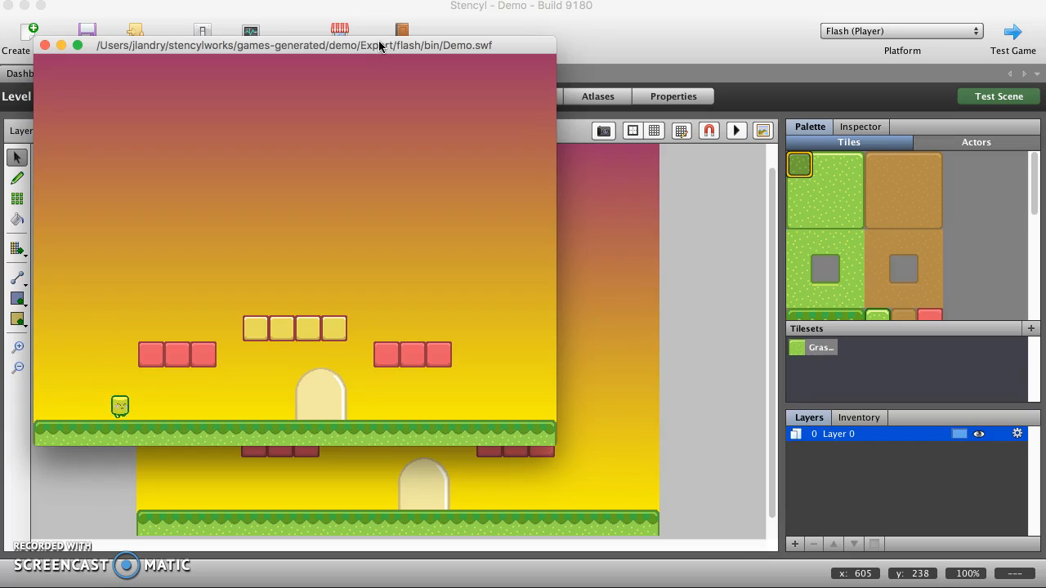
key(Left)
key(Up)
key(Right)
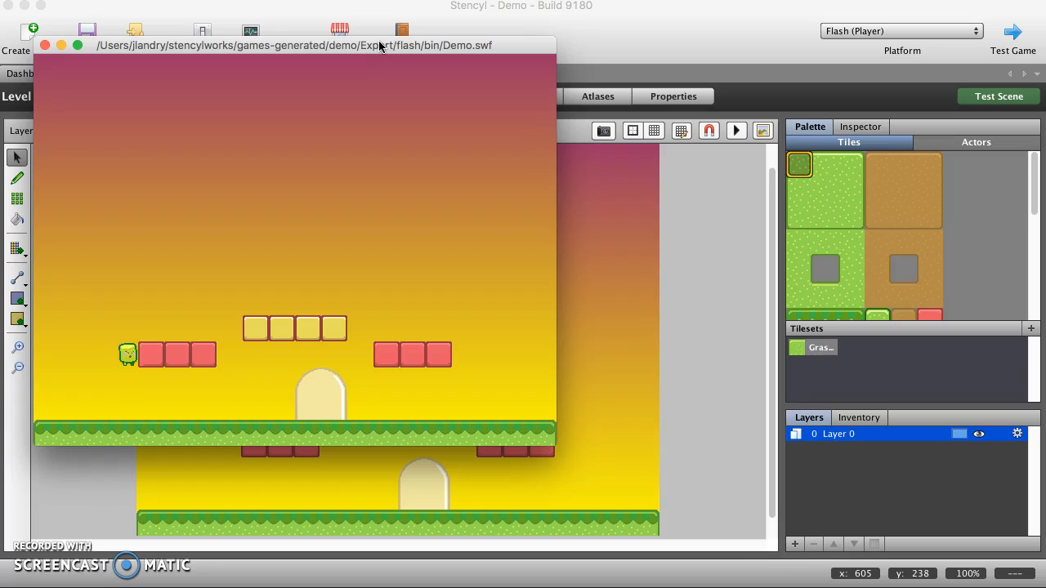
key(Left)
key(Up)
key(Right)
key(Up)
key(Left)
key(Up)
key(Left)
key(Right)
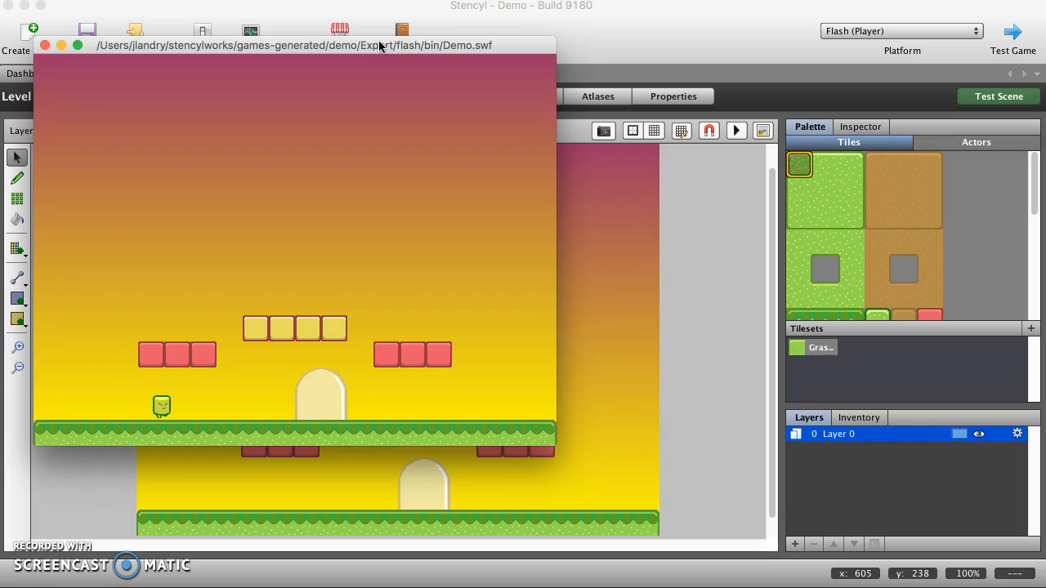
- Move Noni past the doorway and test jumps to both sides around the right group of red blocks
key(Left)
key(Right)
key(Up)
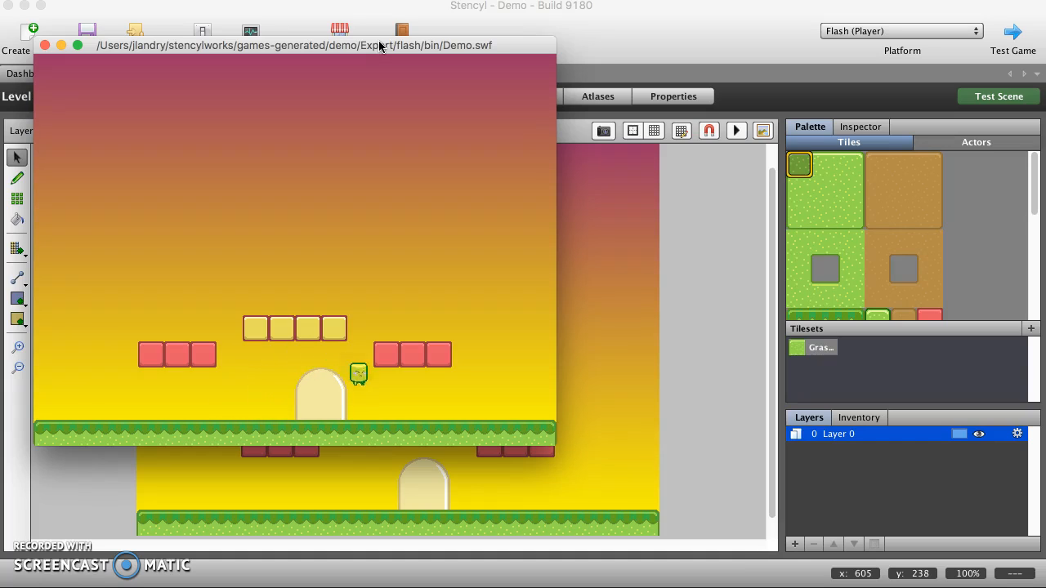
key(Right)
key(Right)
key(Up)
key(Left)
key(Right)
key(Up)
key(Left)
key(Up)
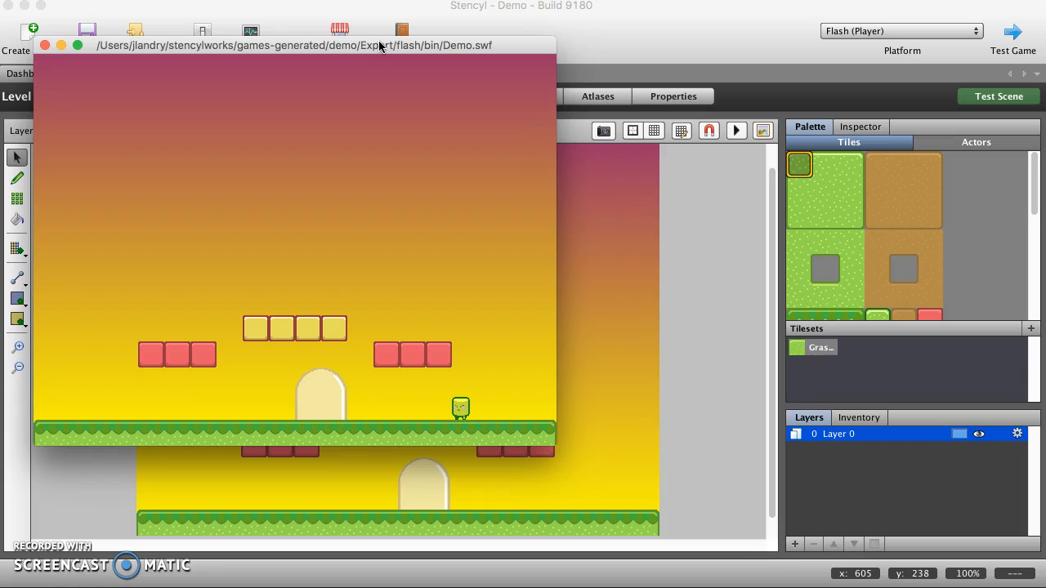
key(Up)
key(Left)
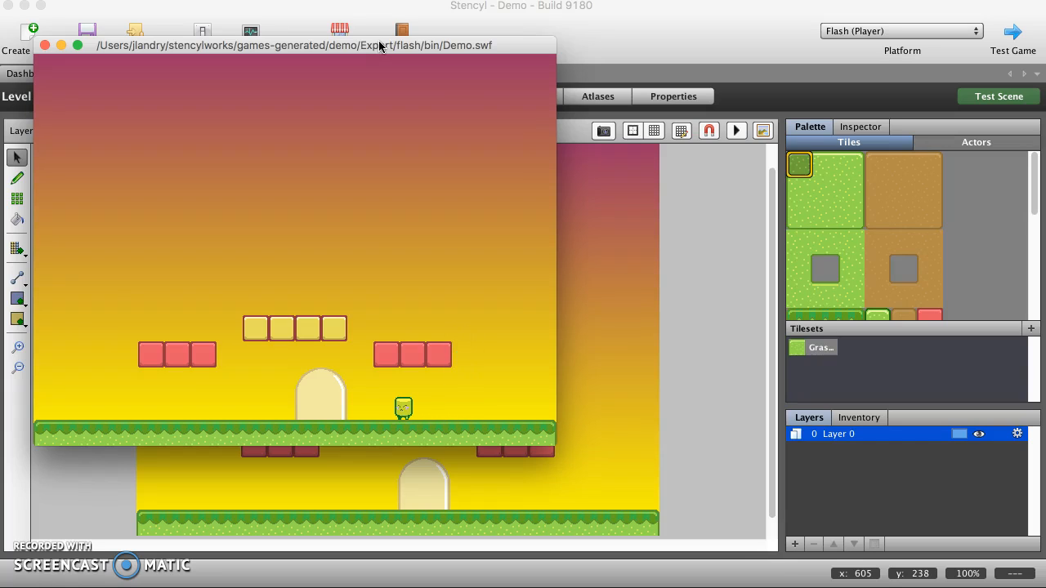